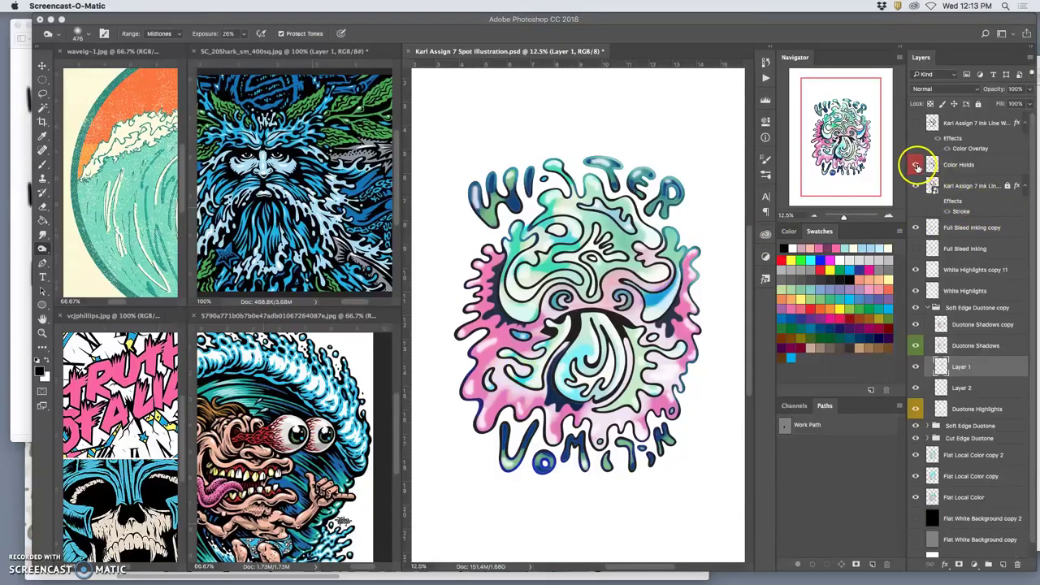
Select the Color Holds layer and switch its blend mode to Normal.
click(916, 165)
click(962, 167)
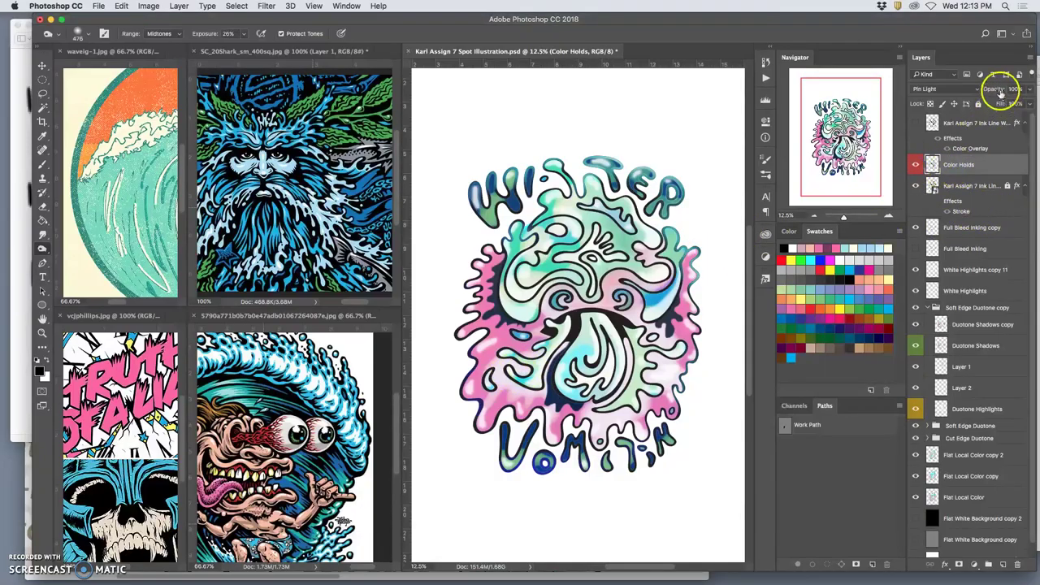
click(943, 91)
mouse_move(921, 18)
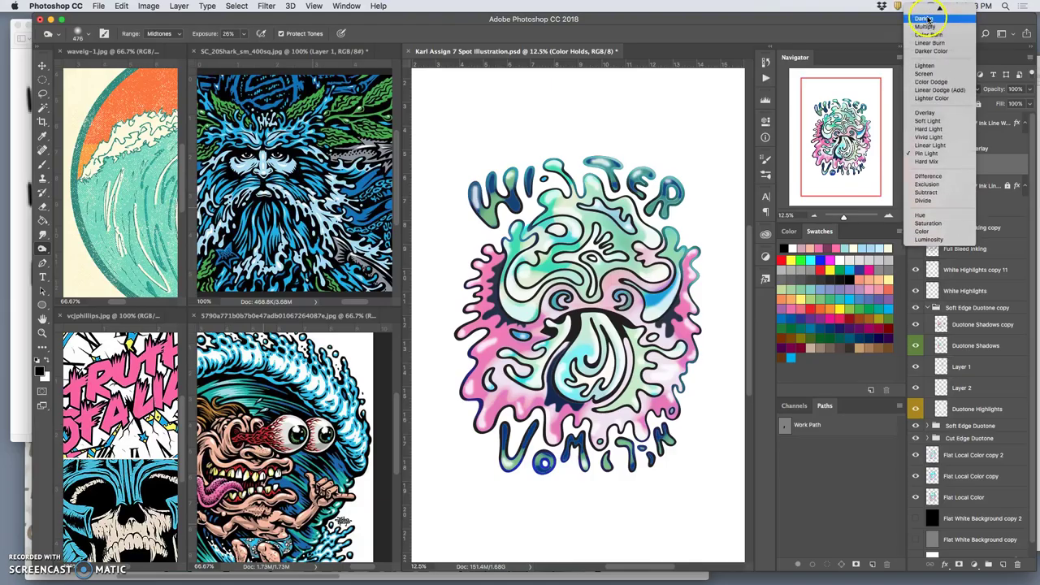
click(925, 11)
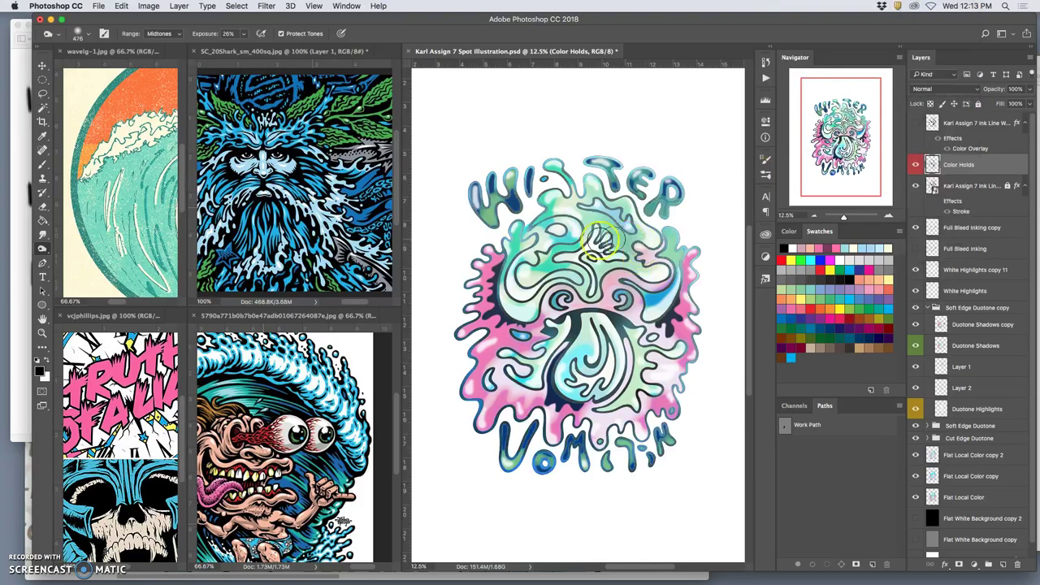
Compare the artwork on the black and grey backgrounds, ending on grey.
click(916, 519)
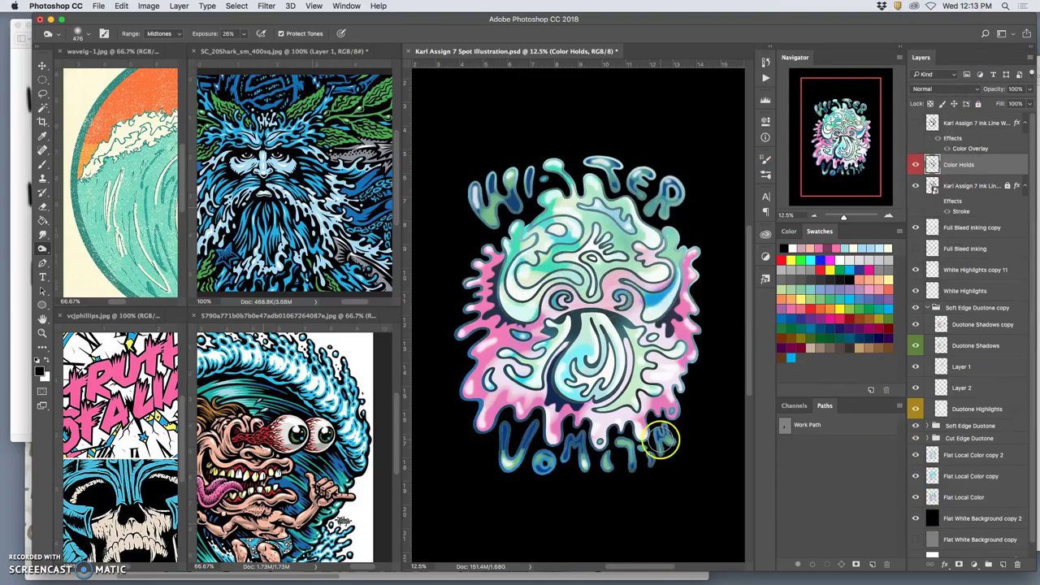
click(916, 520)
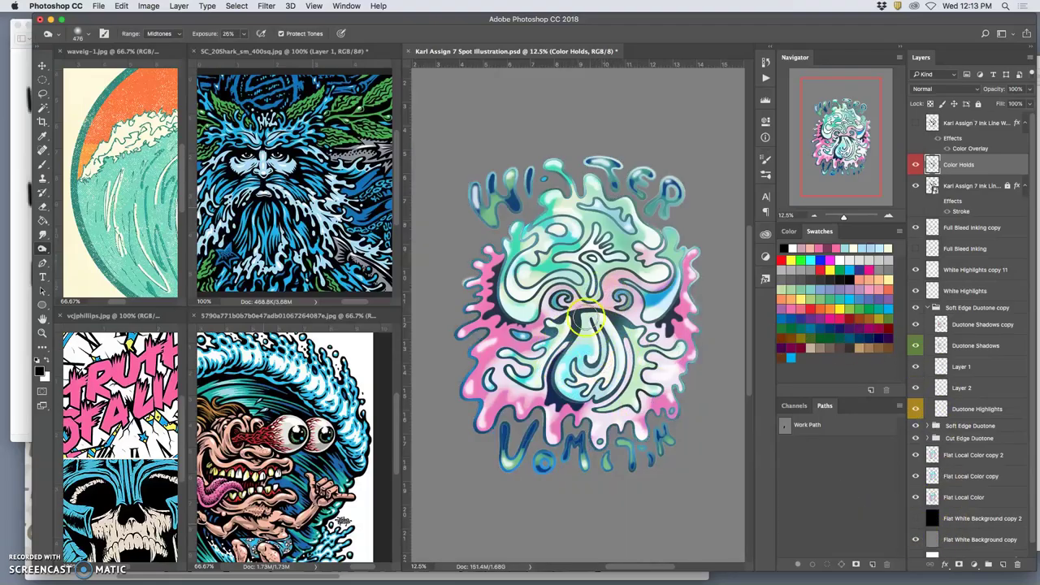
click(916, 518)
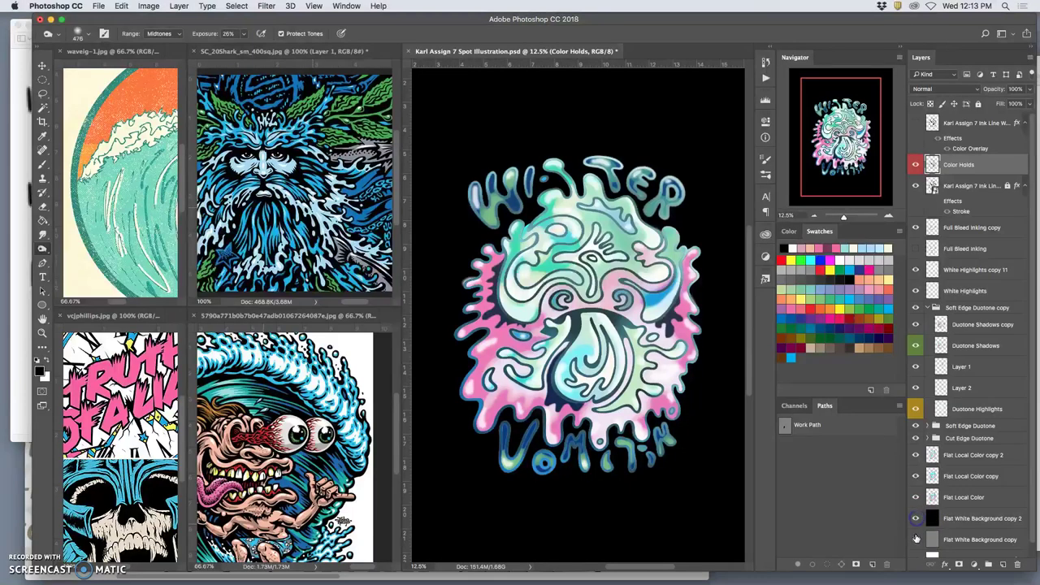
click(916, 519)
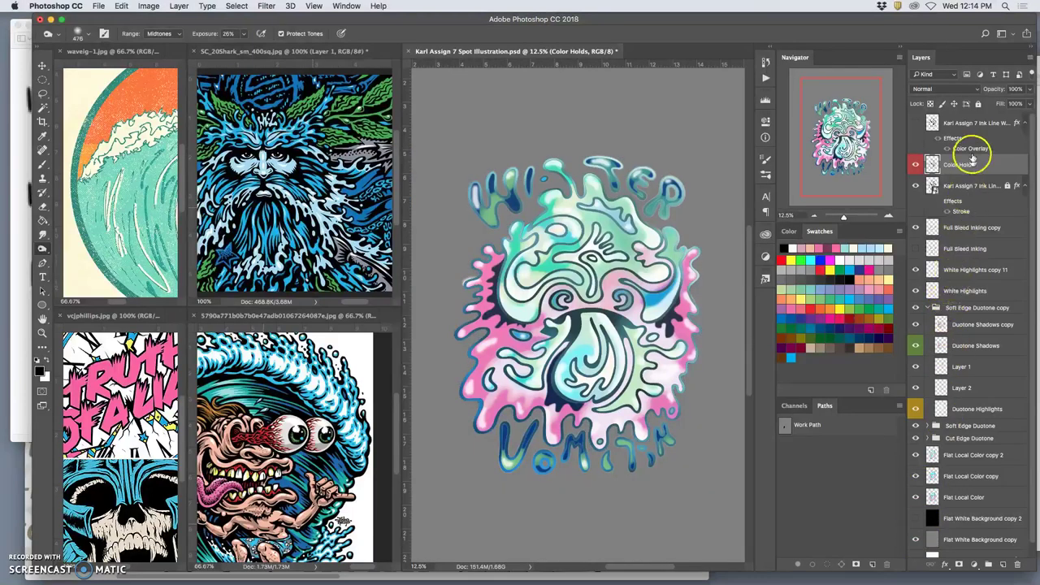
Raise the Color Holds layer's opacity to 100%, keeping Normal blending.
click(939, 90)
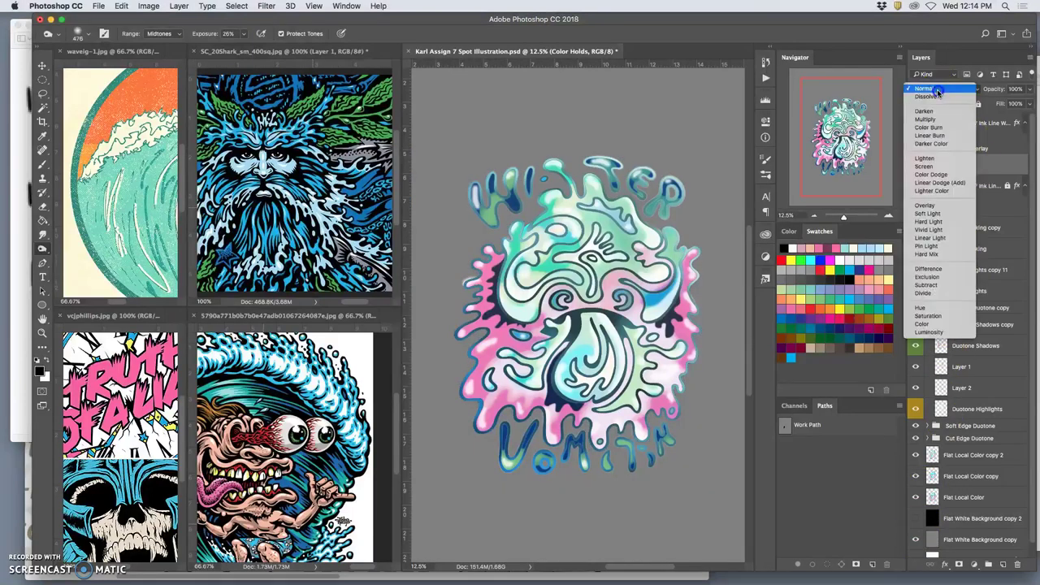
click(1017, 93)
click(1029, 89)
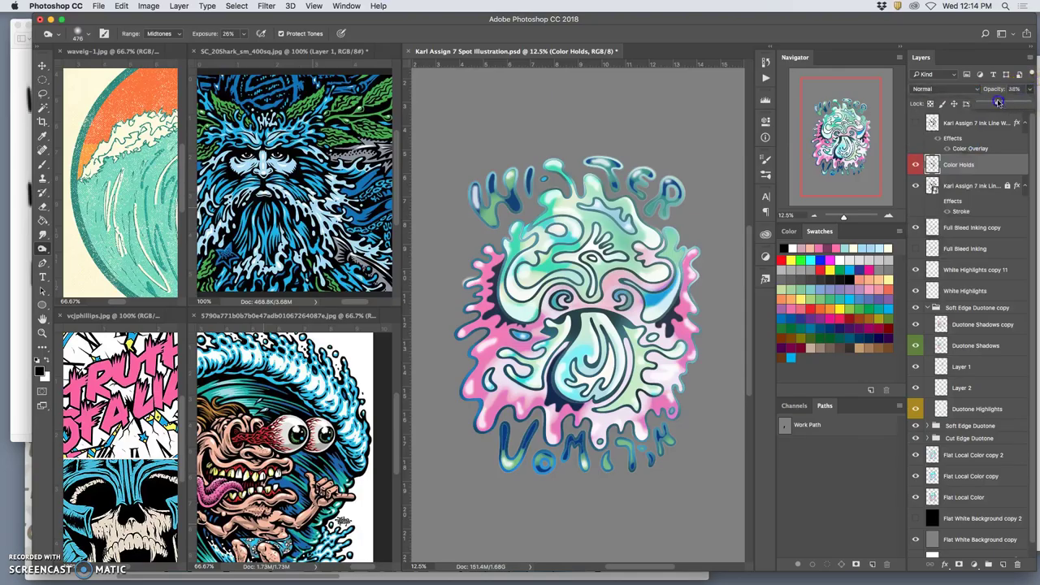
click(999, 102)
drag(999, 102, 1037, 103)
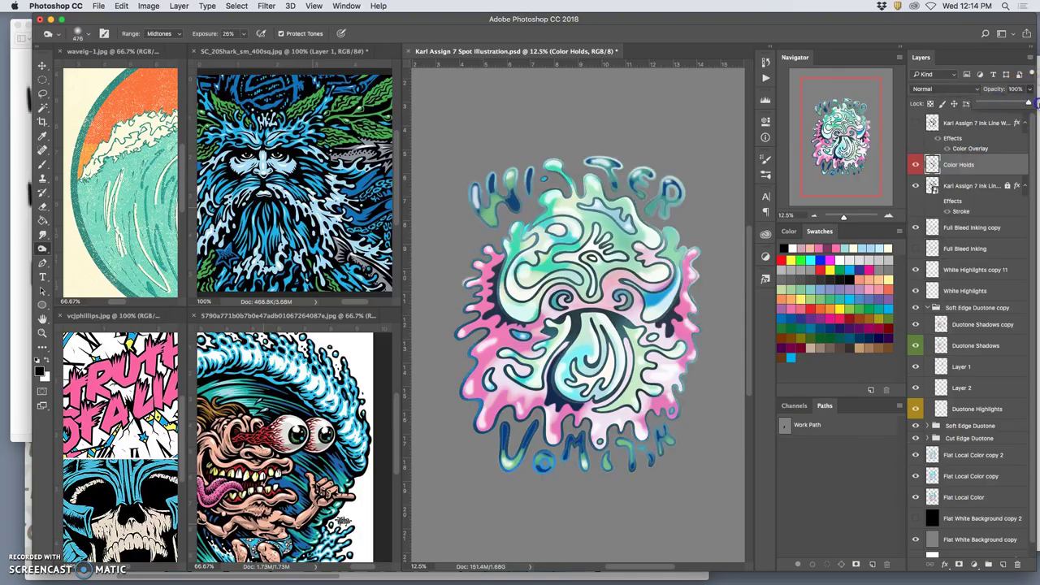
Try Pin Light and Soft Light on Color Holds, settling on Pin Light.
click(939, 89)
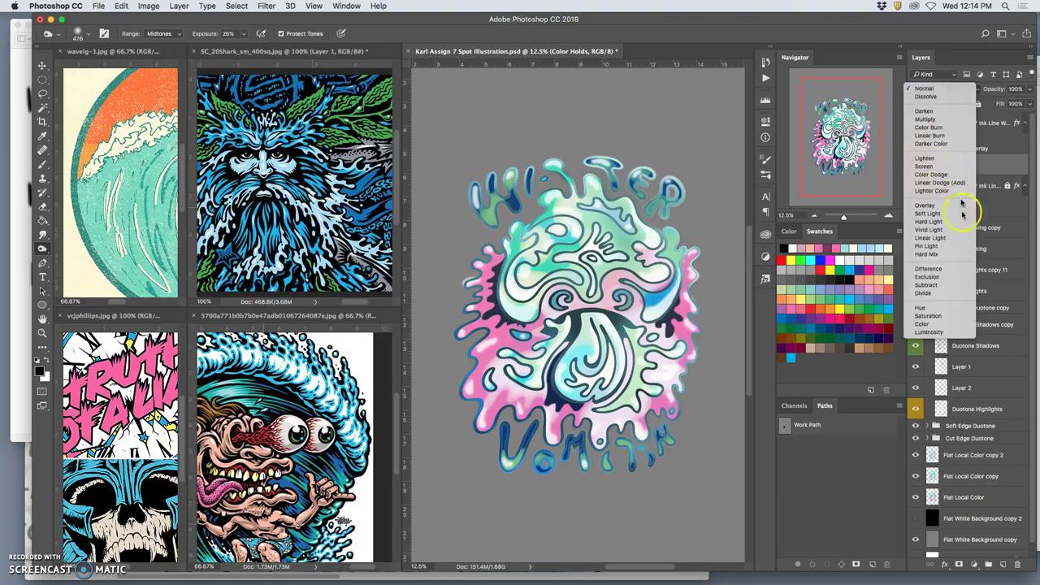
click(928, 245)
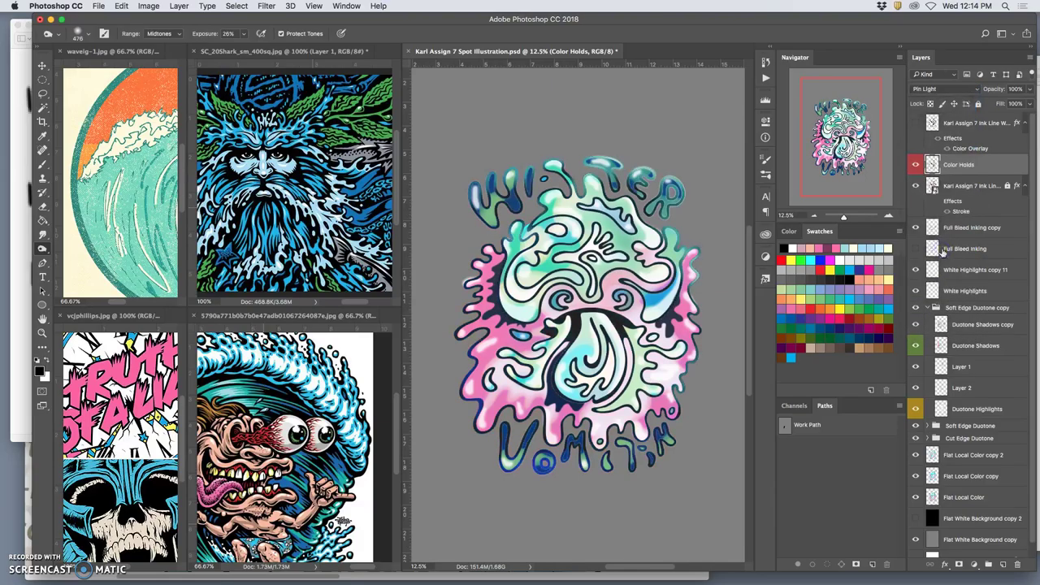
click(947, 89)
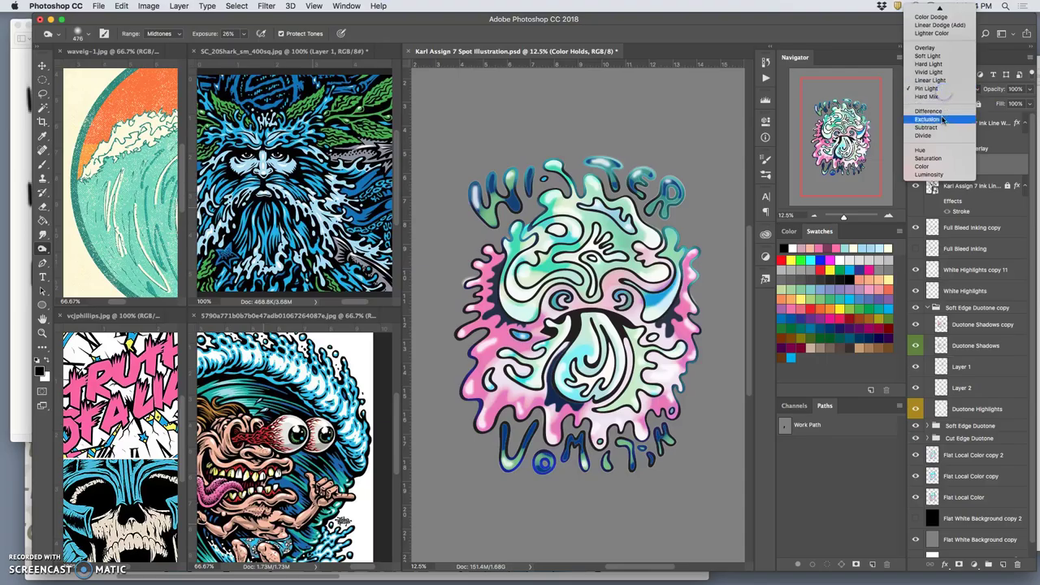
click(932, 56)
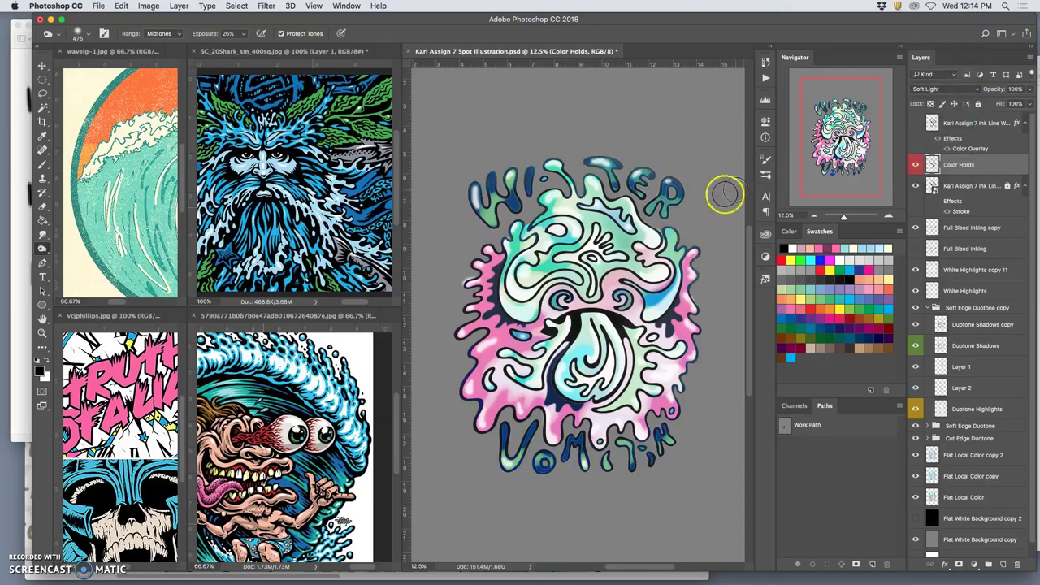
click(948, 89)
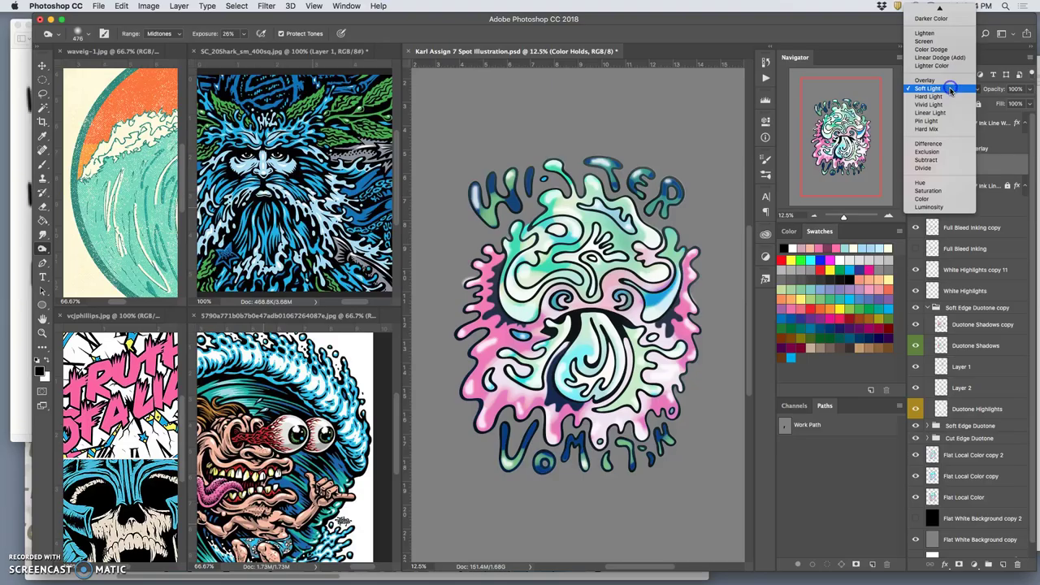
click(937, 122)
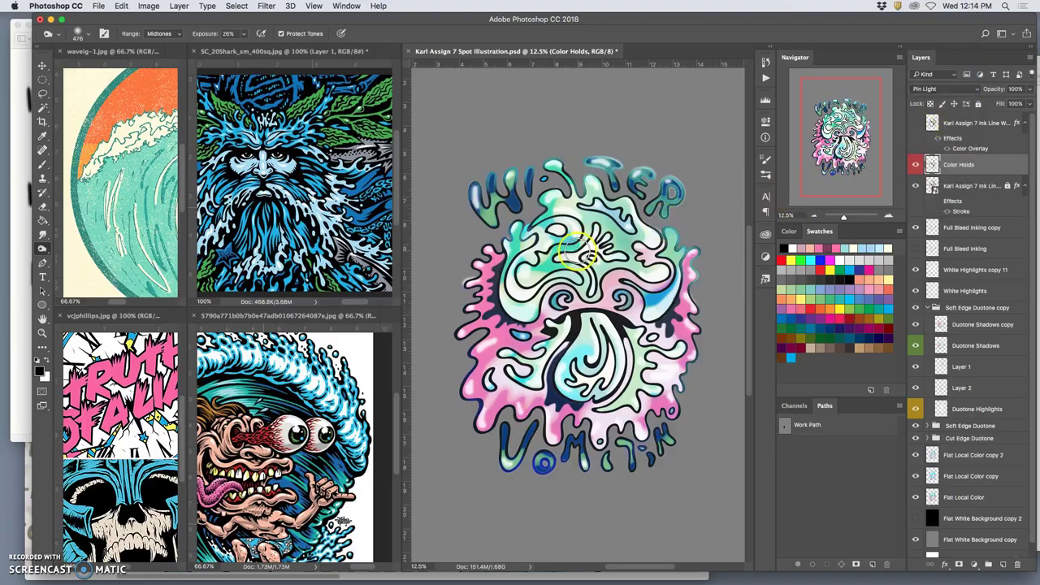
Toggle the Soft Edge Duotone groups and White Highlights layers on and off to compare.
click(917, 308)
click(917, 308)
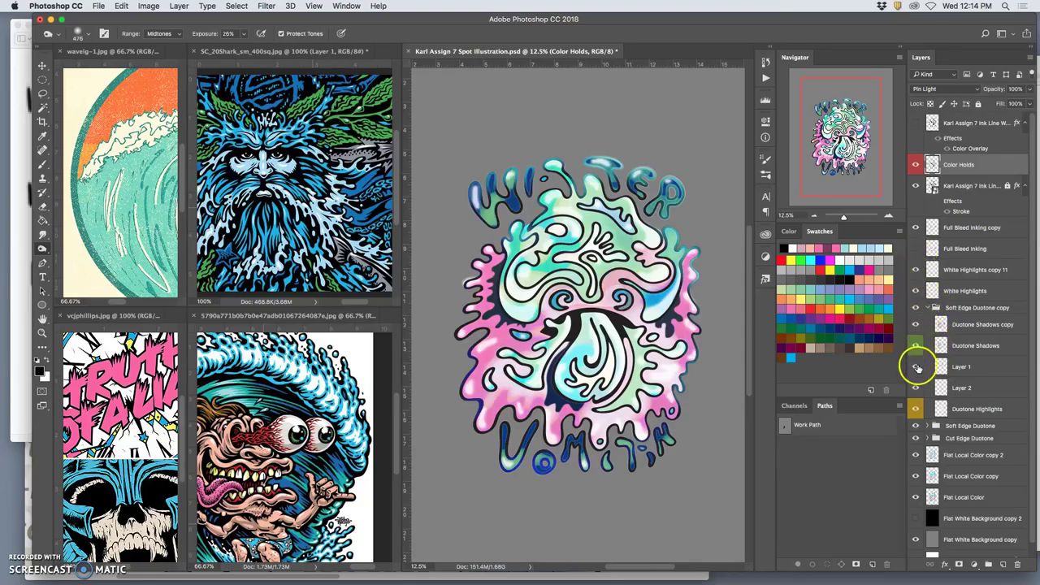
click(916, 308)
click(915, 309)
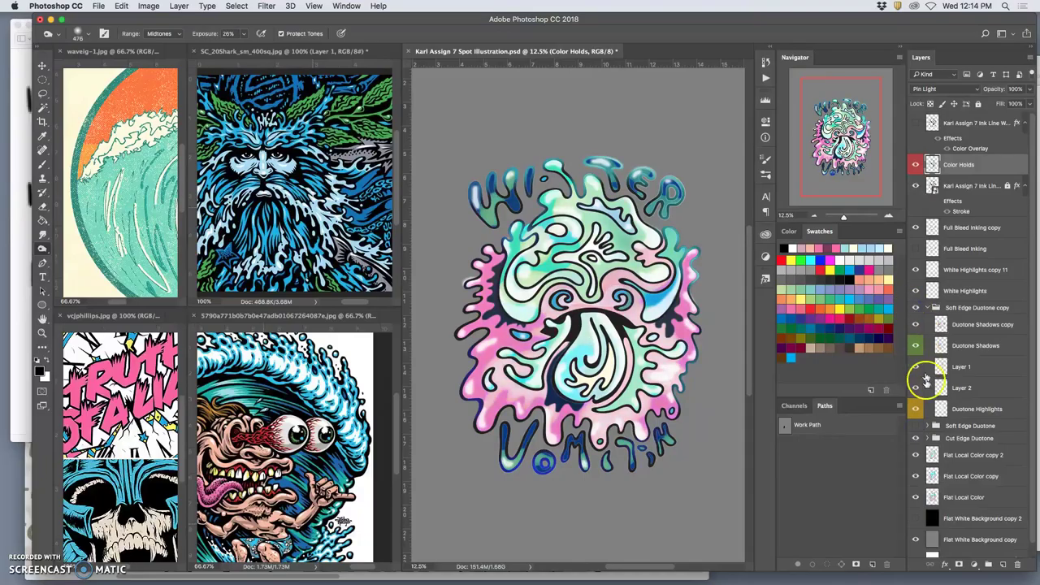
click(915, 426)
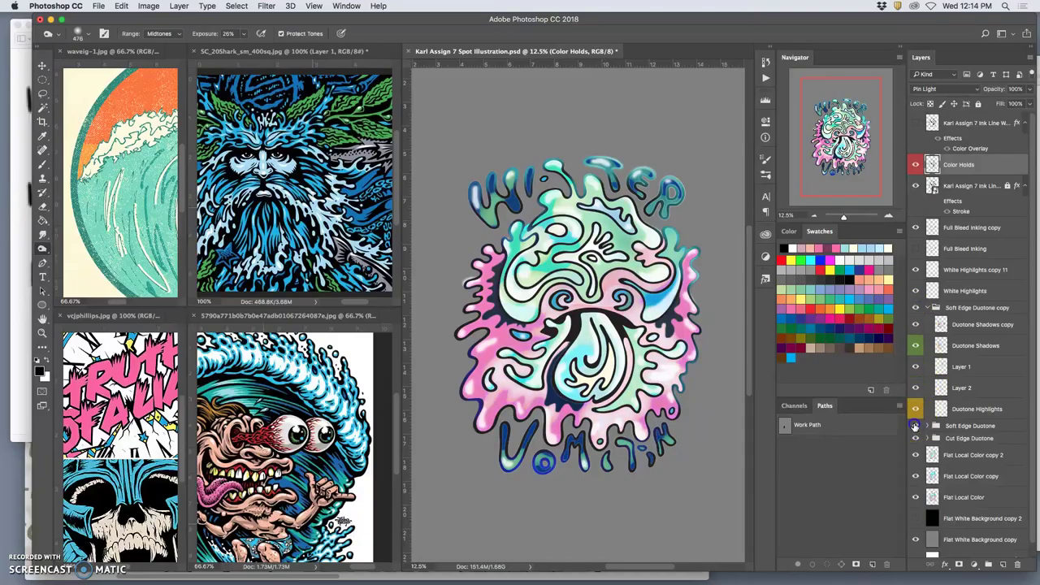
click(916, 270)
click(916, 270)
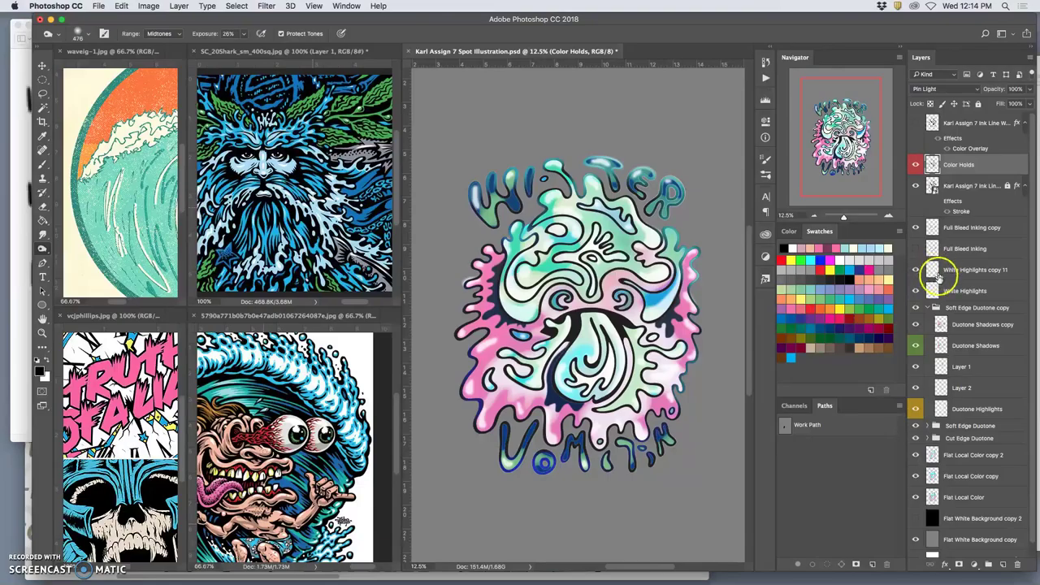
click(916, 272)
click(917, 291)
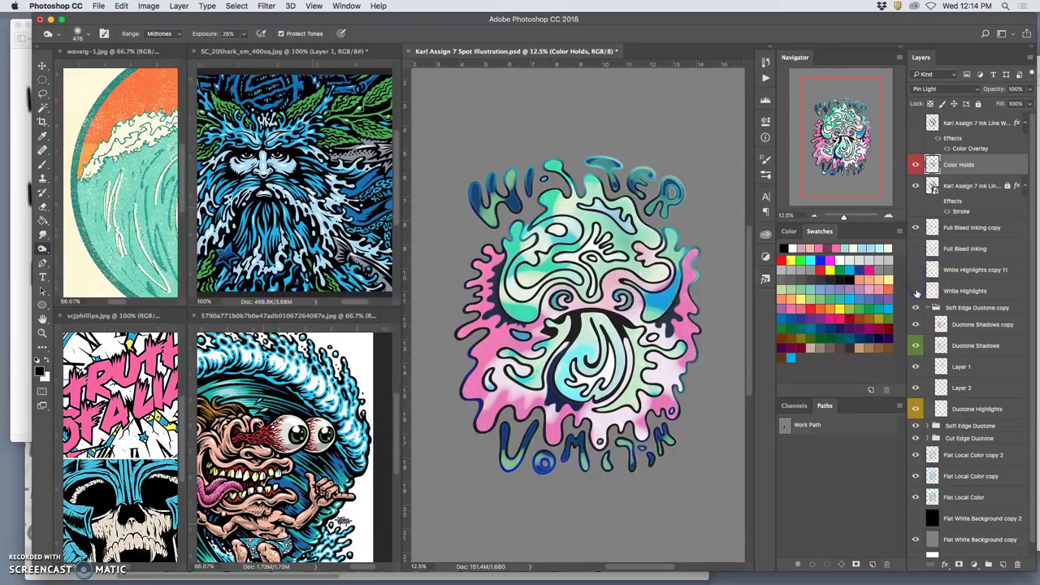
click(916, 291)
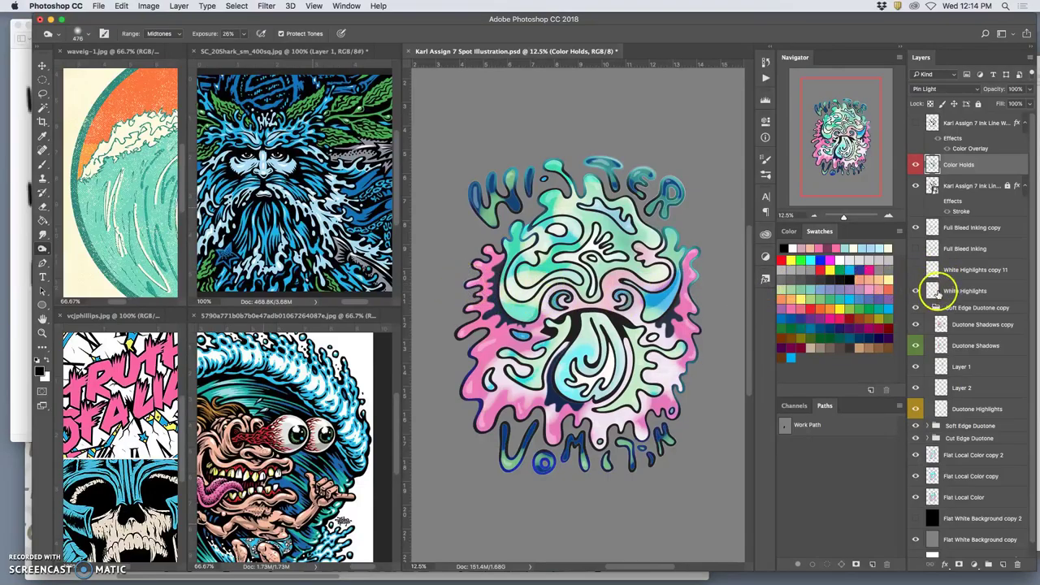
click(915, 272)
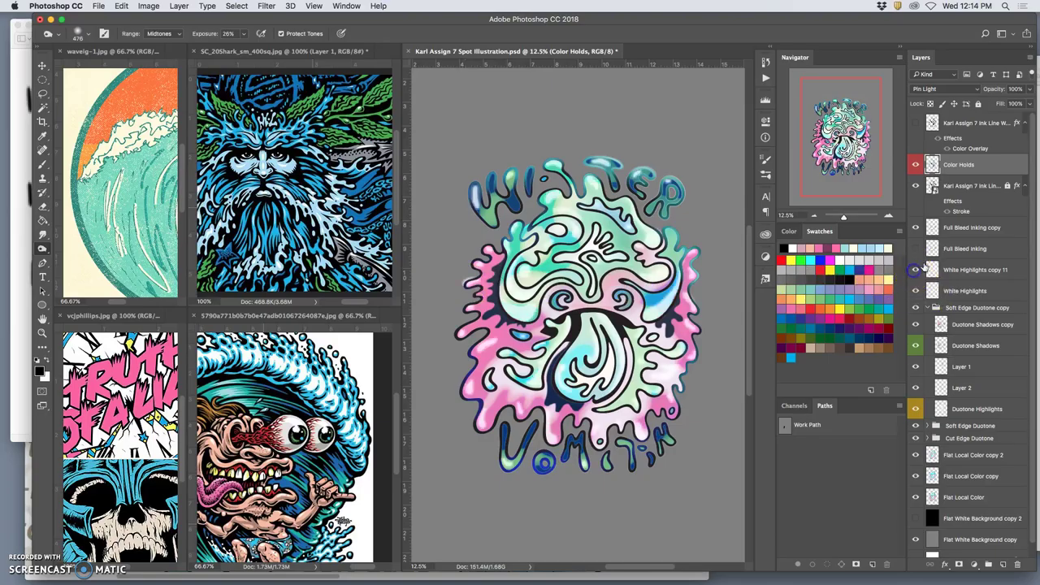
Show the pink ink line work copy, wand-select its outlines, hide it, and deselect.
click(976, 191)
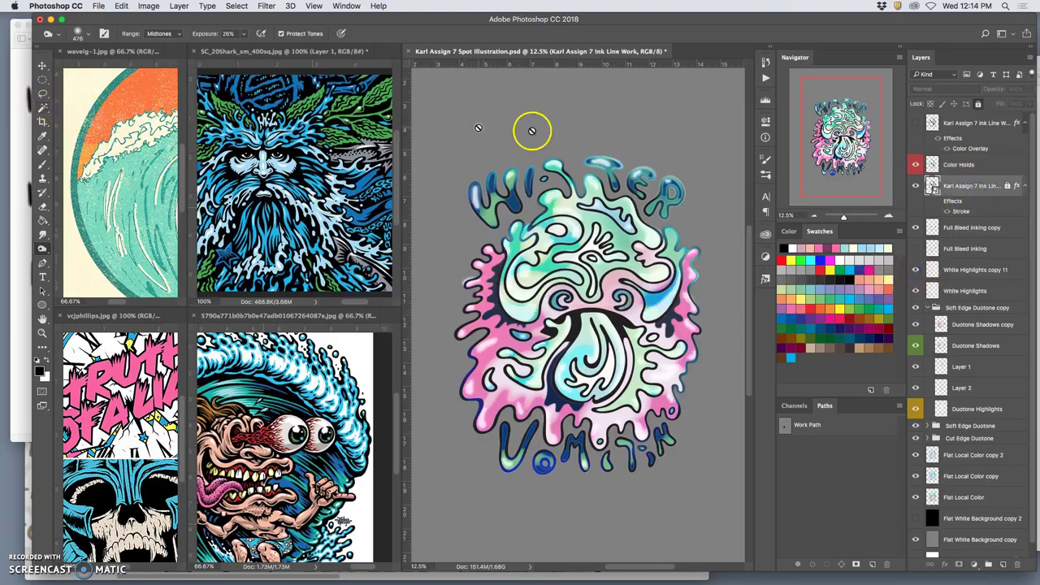
click(927, 123)
click(917, 124)
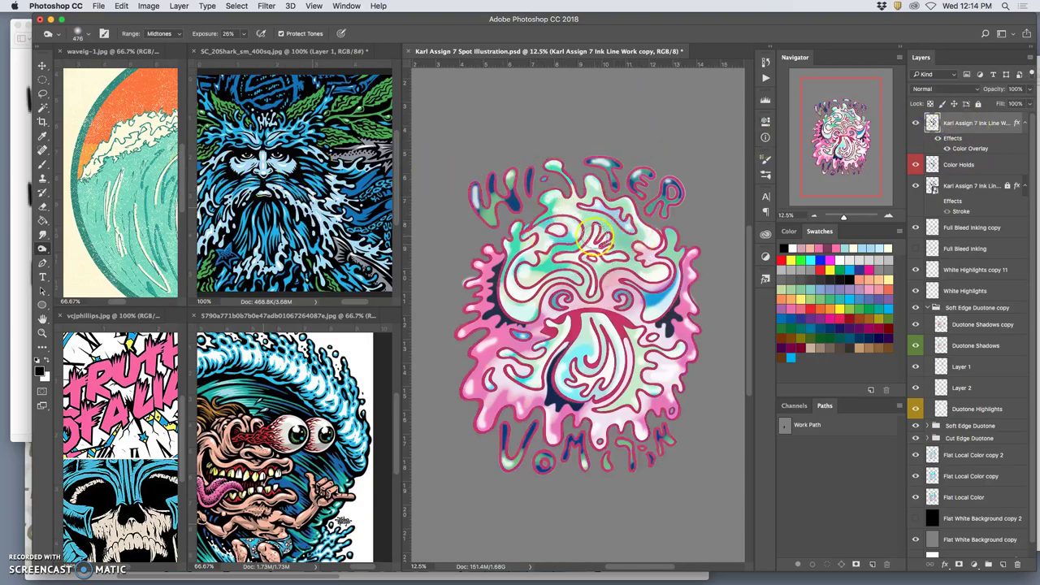
click(42, 107)
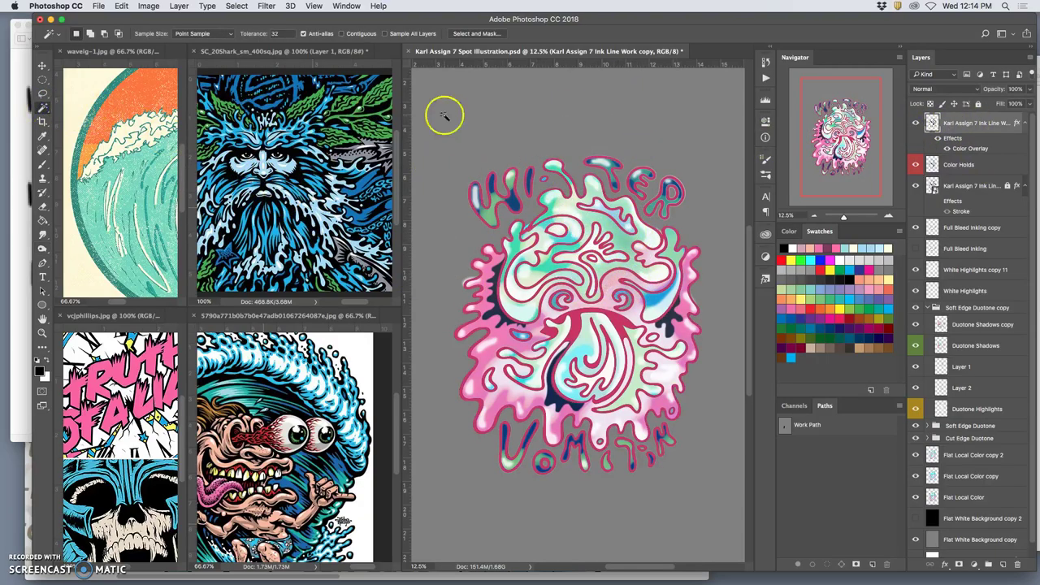
click(478, 116)
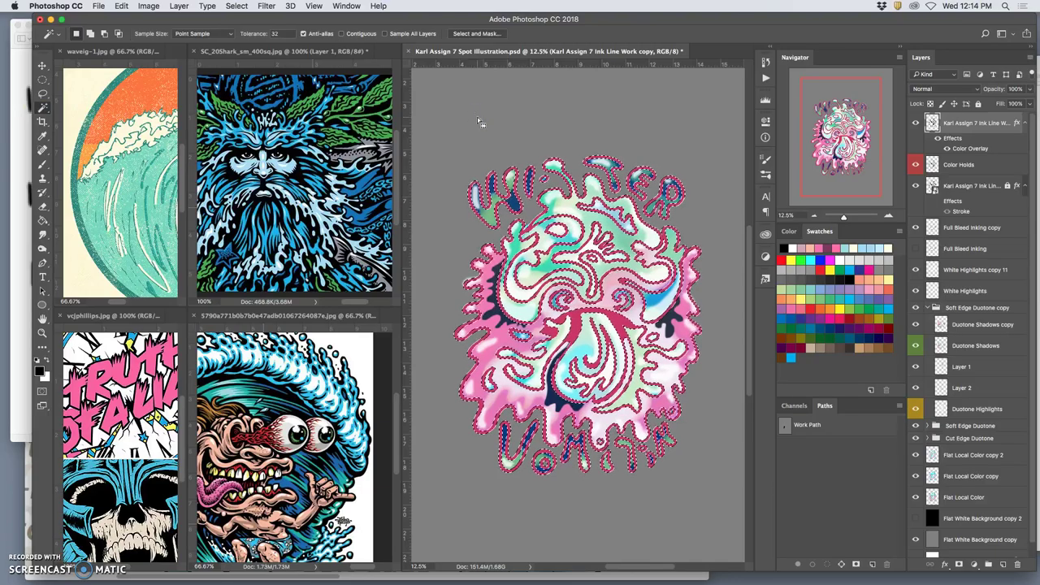
click(916, 123)
click(976, 270)
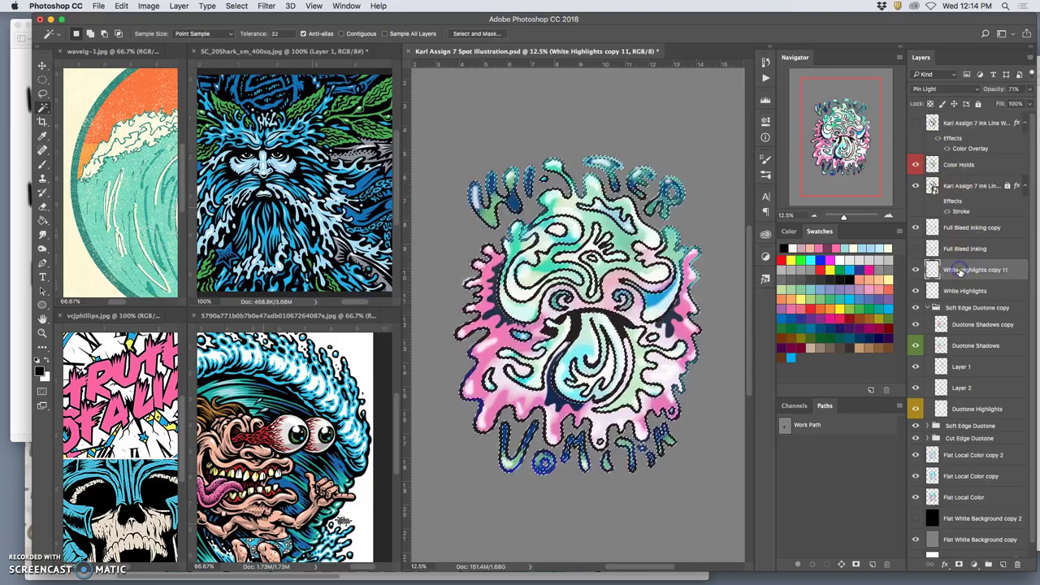
click(965, 291)
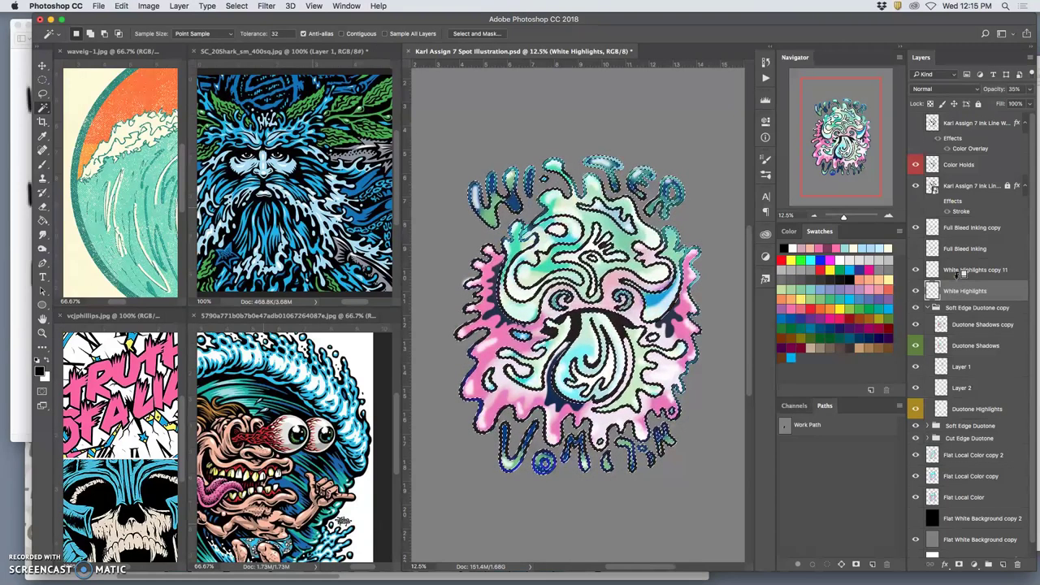
key(ctrl+d)
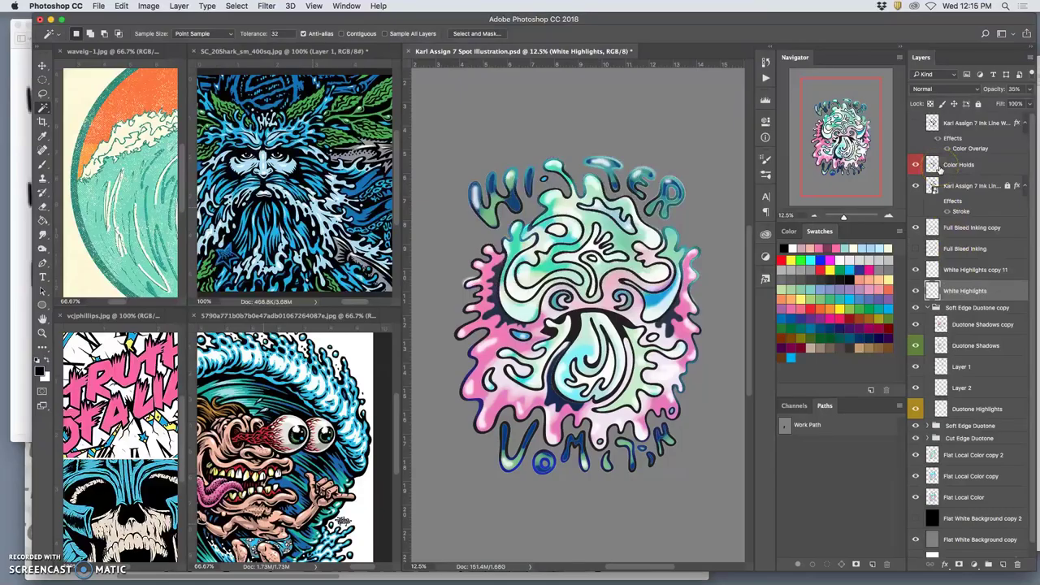
Enable Contiguous for the Magic Wand on the pink ink-line copy, hide it, and deselect.
click(916, 123)
click(926, 123)
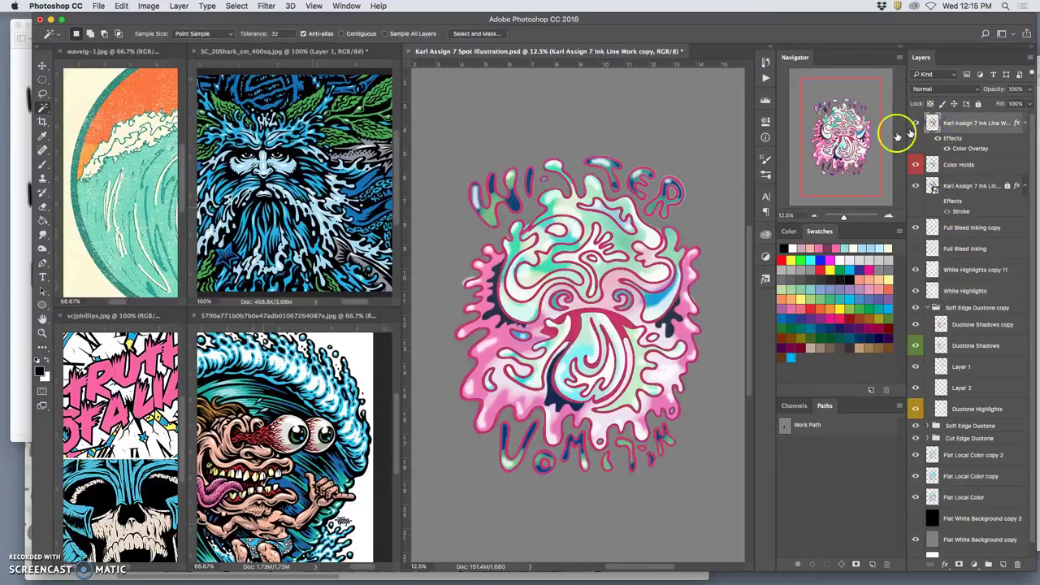
click(342, 33)
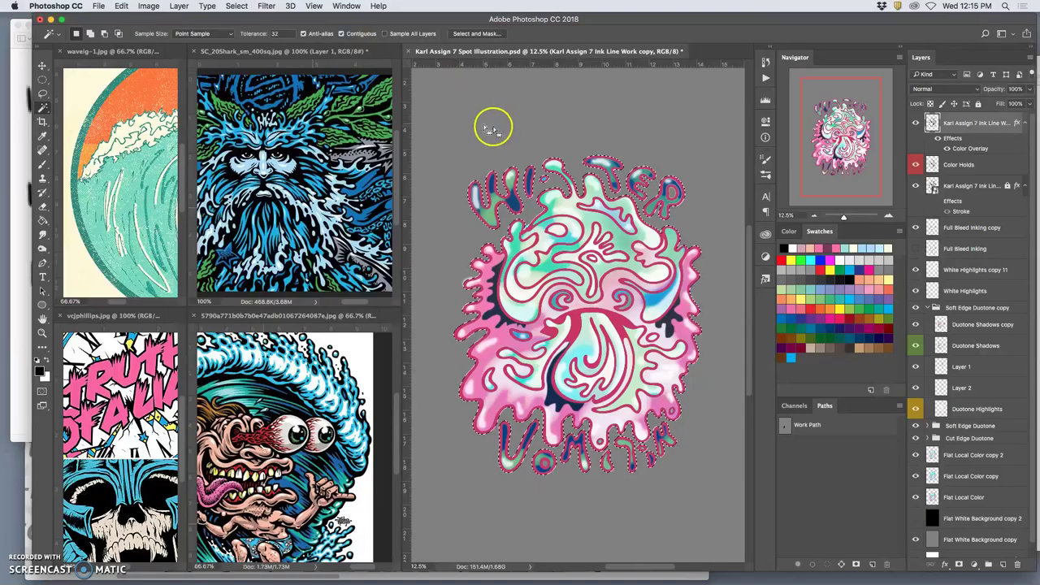
click(916, 123)
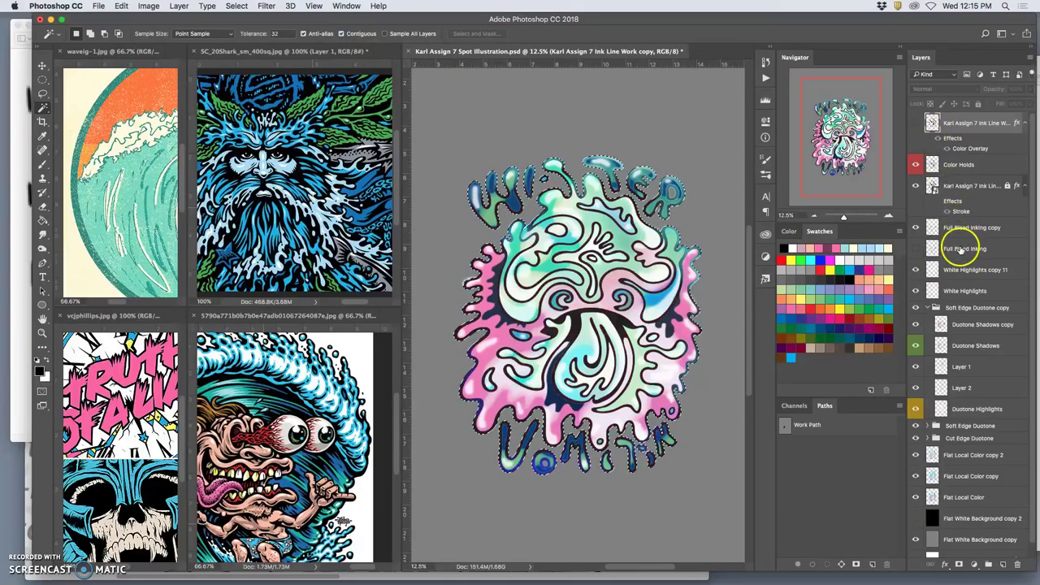
click(960, 269)
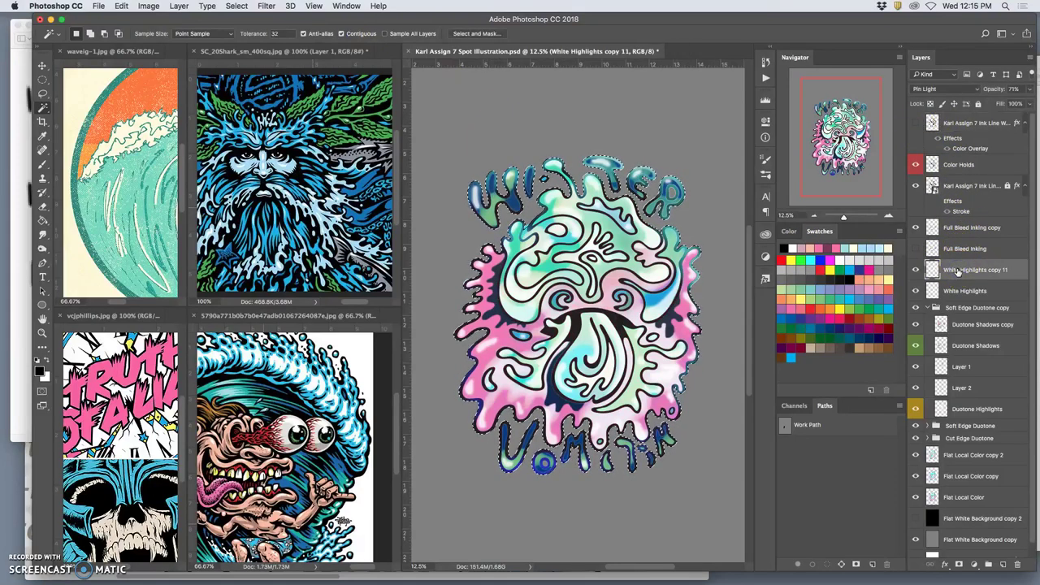
click(964, 290)
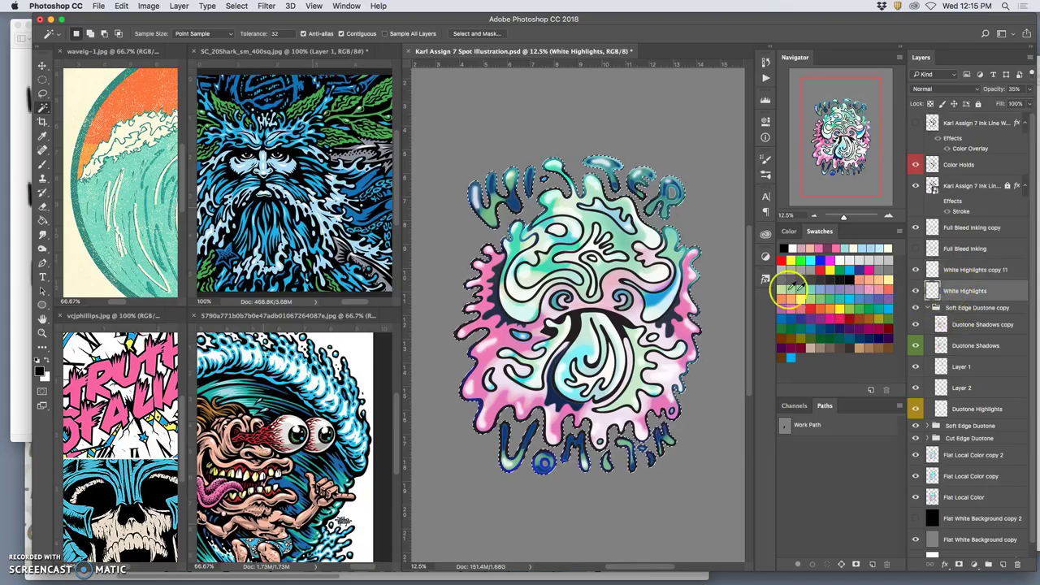
key(super+d)
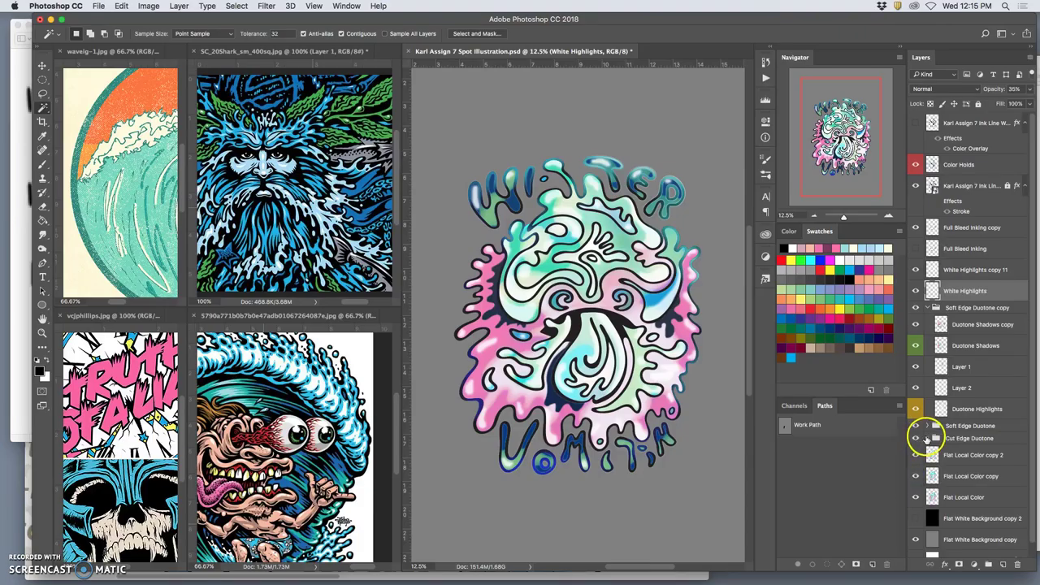
Toggle Duotone Shadows repeatedly to compare the shading, then make it the active layer.
click(917, 347)
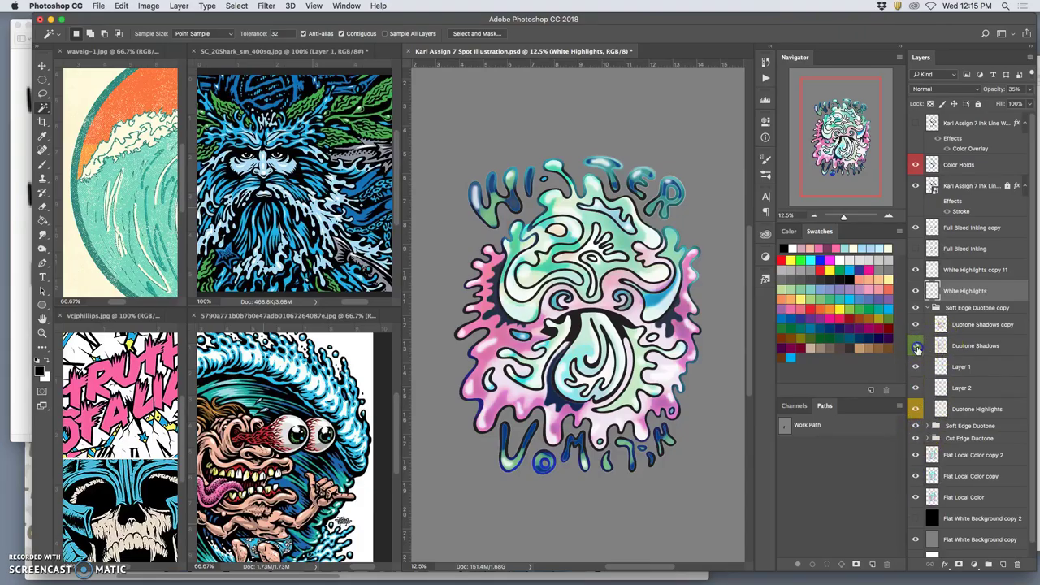
click(917, 347)
click(917, 347)
click(916, 347)
click(917, 347)
click(916, 348)
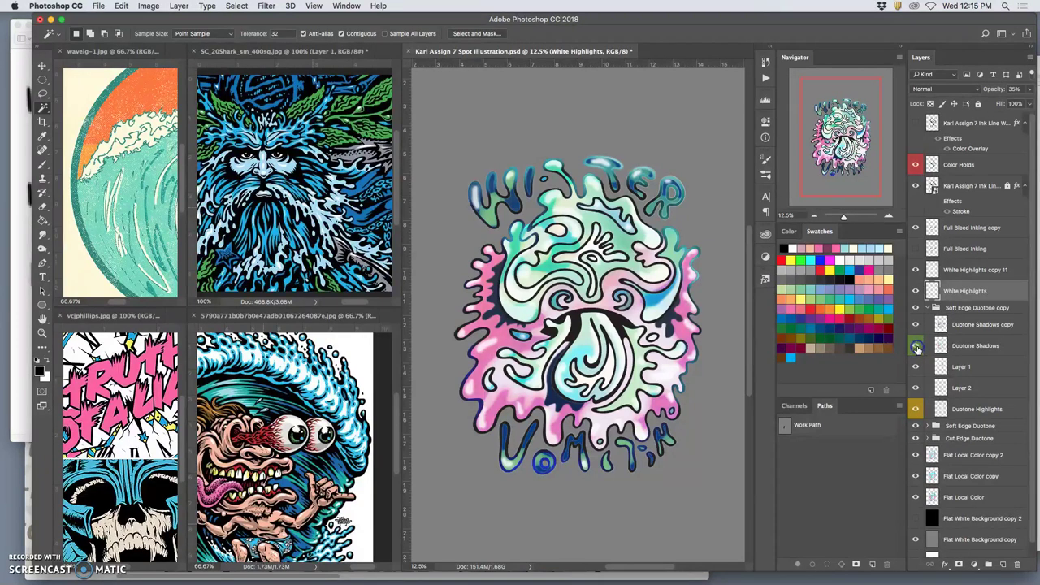
click(917, 347)
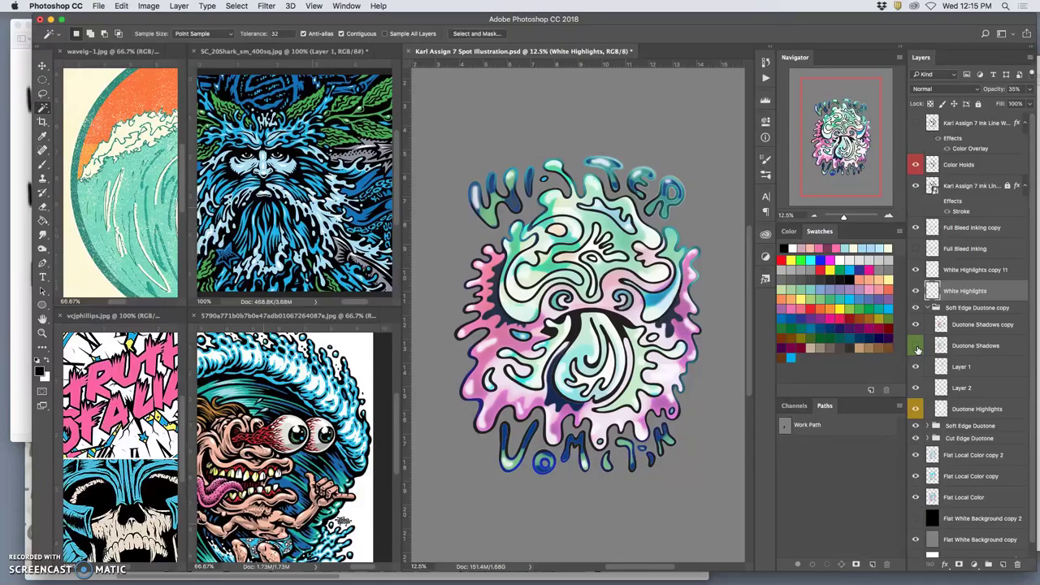
click(917, 347)
click(917, 347)
click(917, 347)
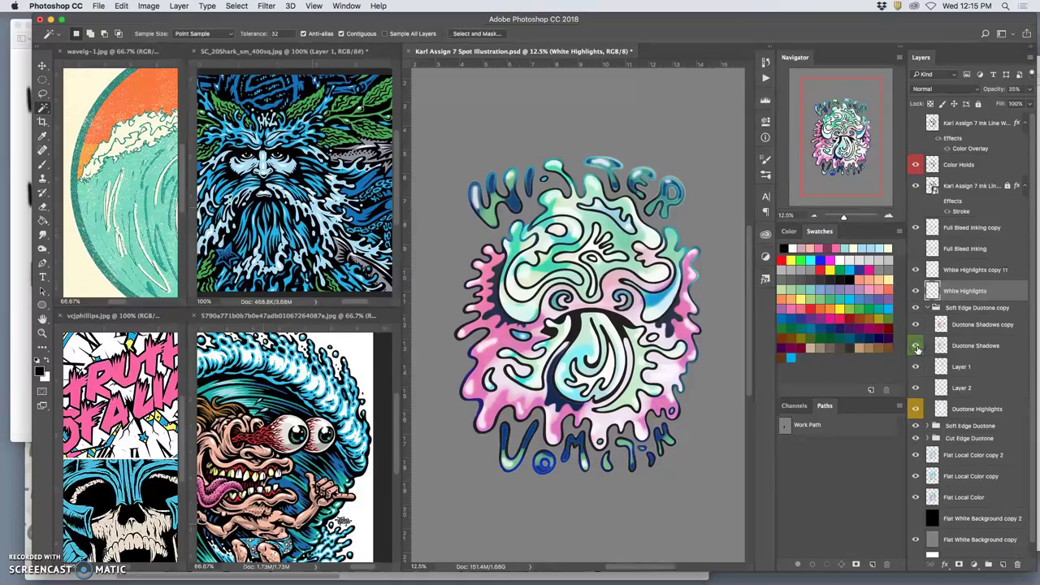
click(917, 348)
click(917, 348)
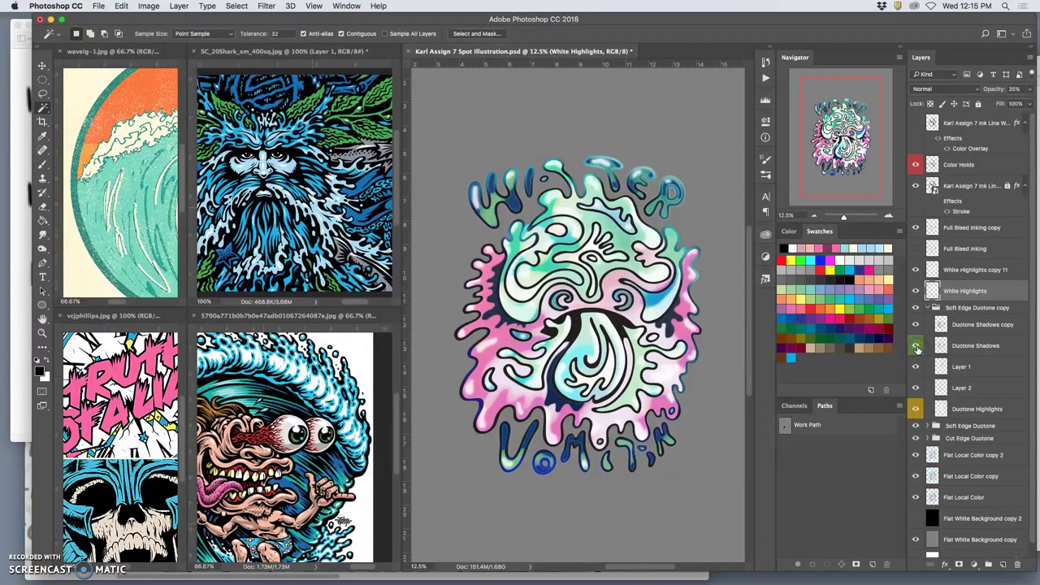
click(975, 347)
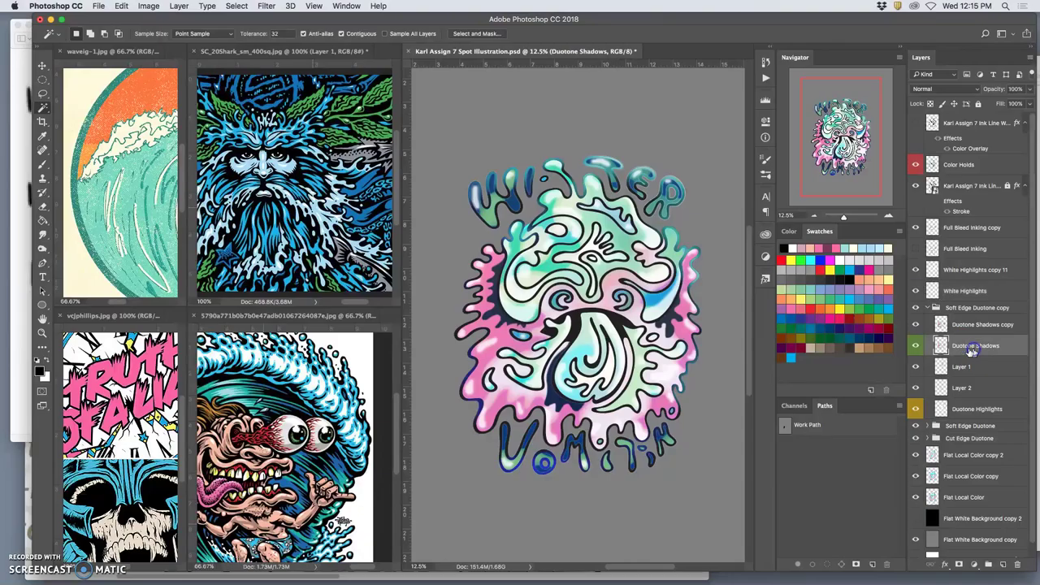
Pick the Eraser at 40% opacity and undo a trial stroke on Duotone Shadows.
click(43, 207)
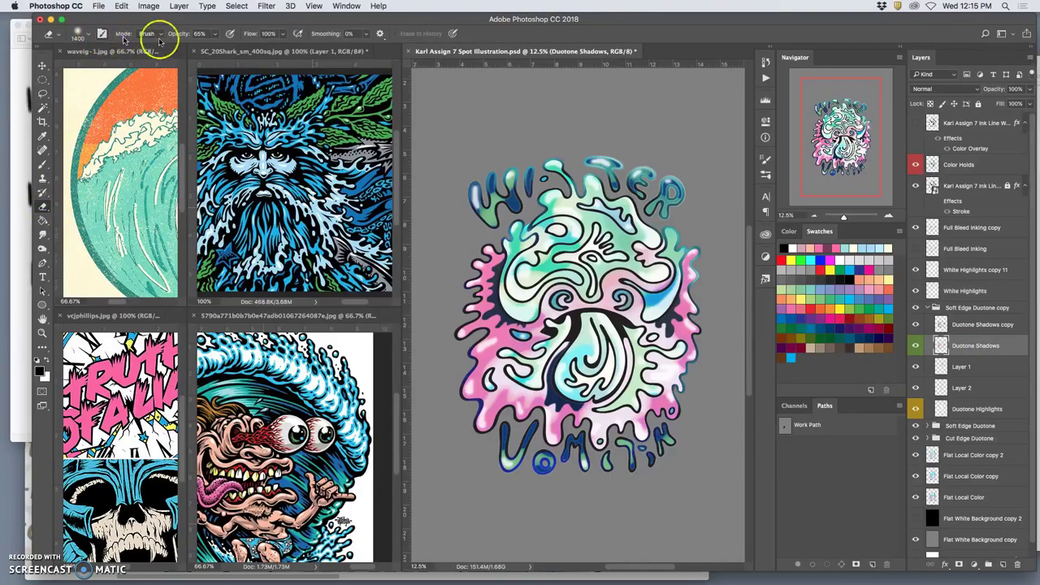
click(216, 35)
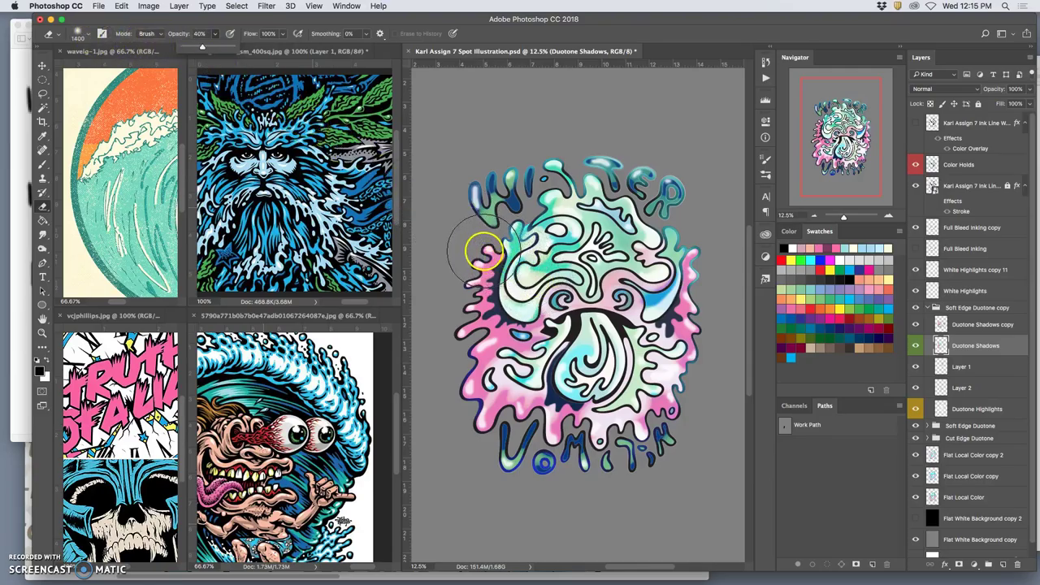
key(super+z)
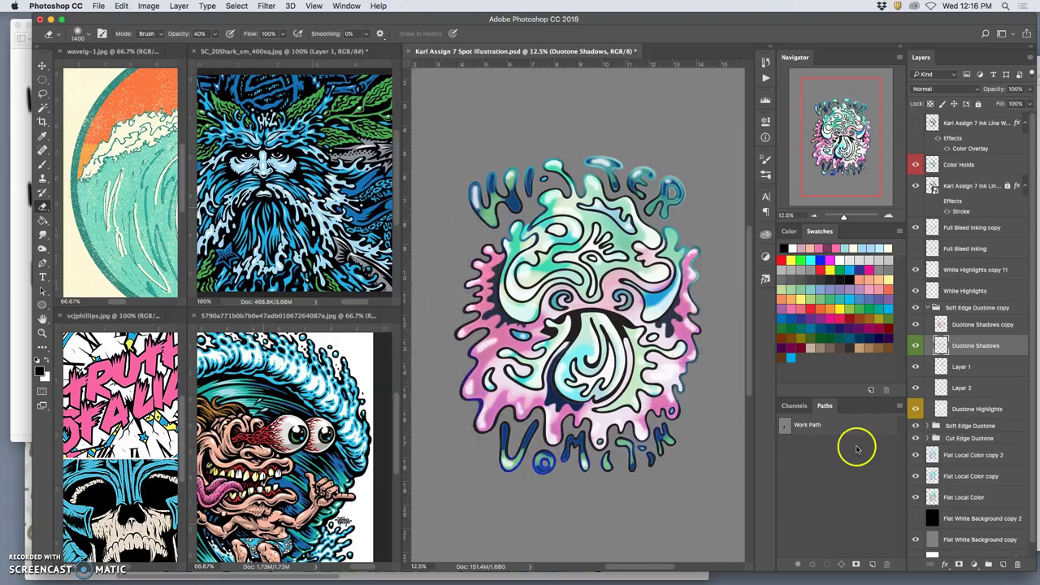
click(917, 345)
click(916, 346)
click(917, 345)
click(917, 345)
Erase Duotone Shadows tone over the WINTER and VOMIT lettering, toggling the layer to check.
click(496, 191)
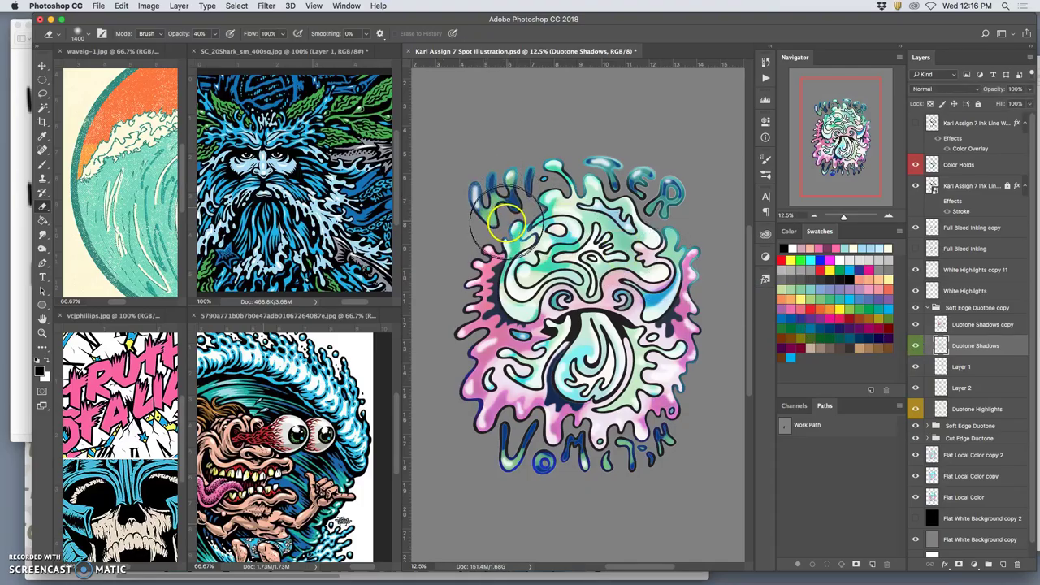
mouse_move(651, 366)
mouse_down()
mouse_move(700, 315)
mouse_move(652, 515)
mouse_move(661, 485)
mouse_move(650, 486)
mouse_move(688, 476)
mouse_move(723, 435)
mouse_up()
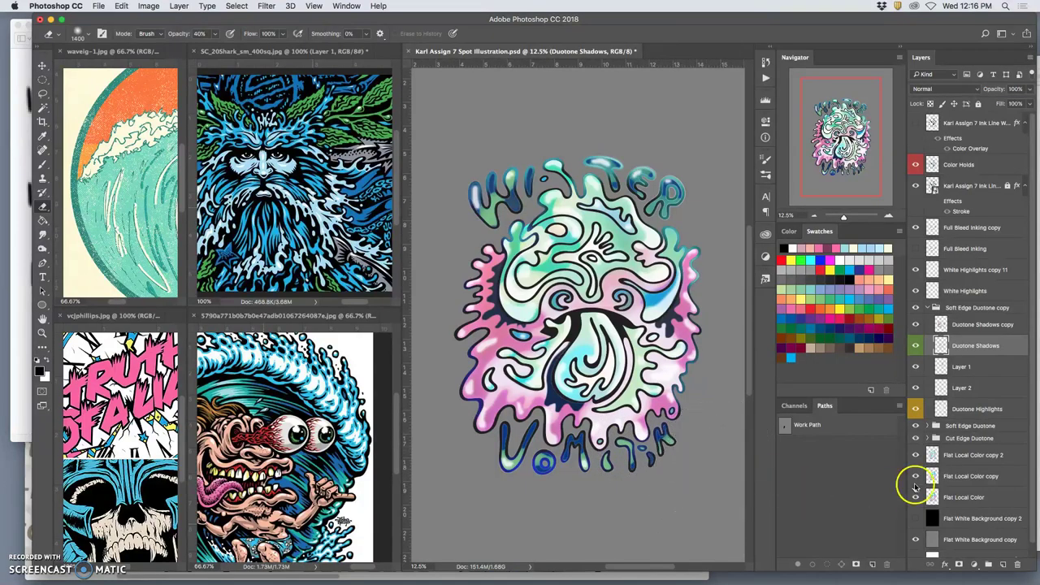
click(916, 348)
click(917, 348)
click(916, 348)
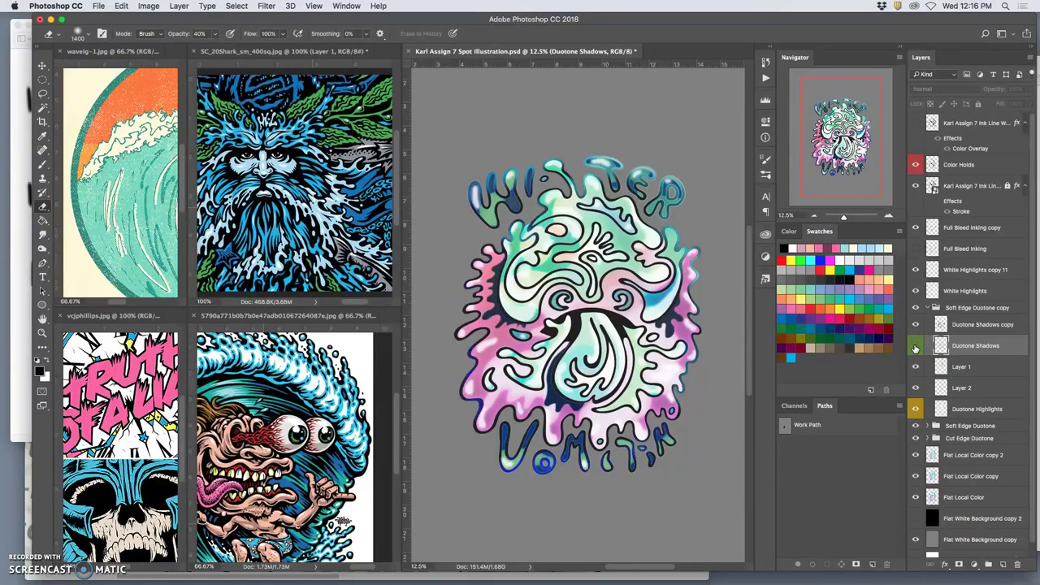
click(916, 348)
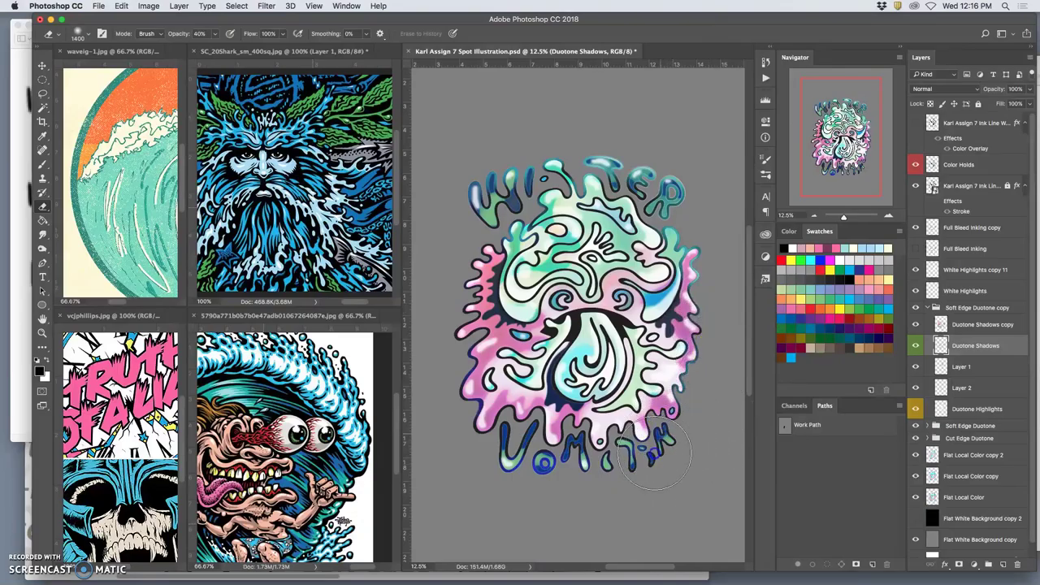
mouse_move(654, 447)
mouse_down()
mouse_move(608, 464)
mouse_move(565, 452)
mouse_move(574, 450)
mouse_move(521, 460)
mouse_move(615, 461)
mouse_up()
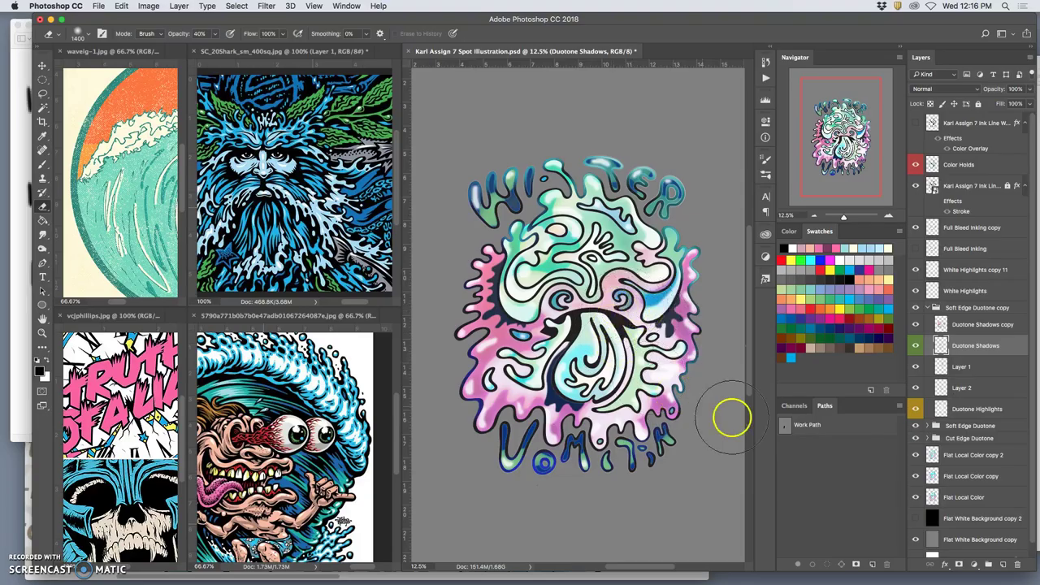
click(916, 346)
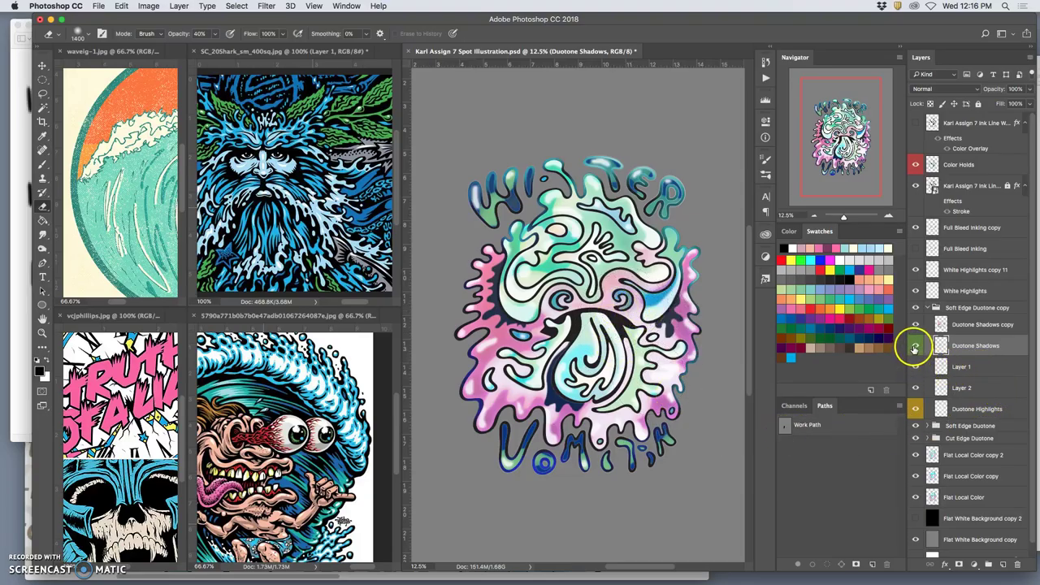
Compare Layer 1 on and off, then dodge over the mushroom's eyes on Layer 1.
click(917, 367)
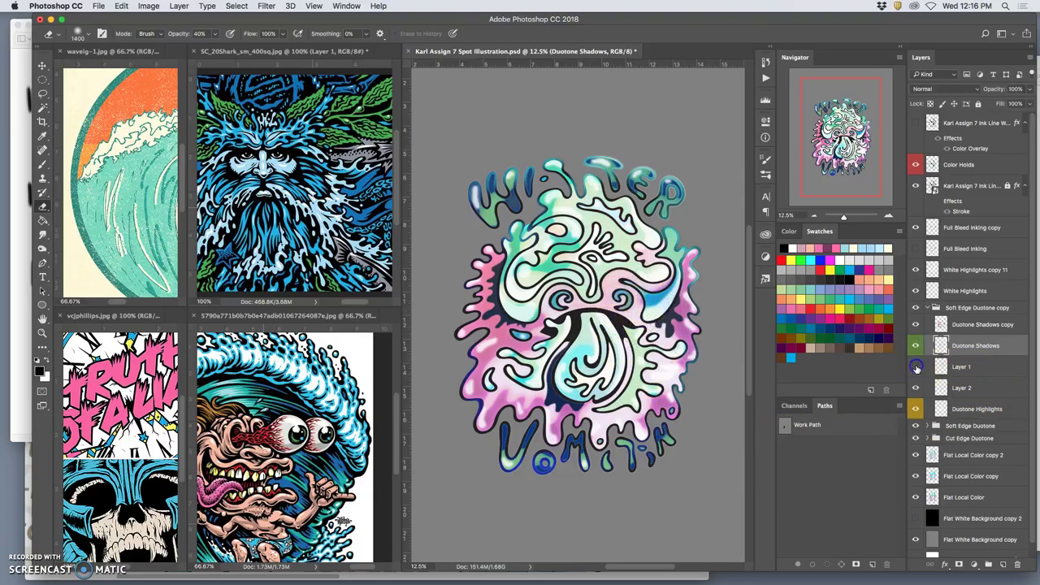
click(917, 368)
click(917, 367)
click(917, 368)
click(917, 368)
click(917, 367)
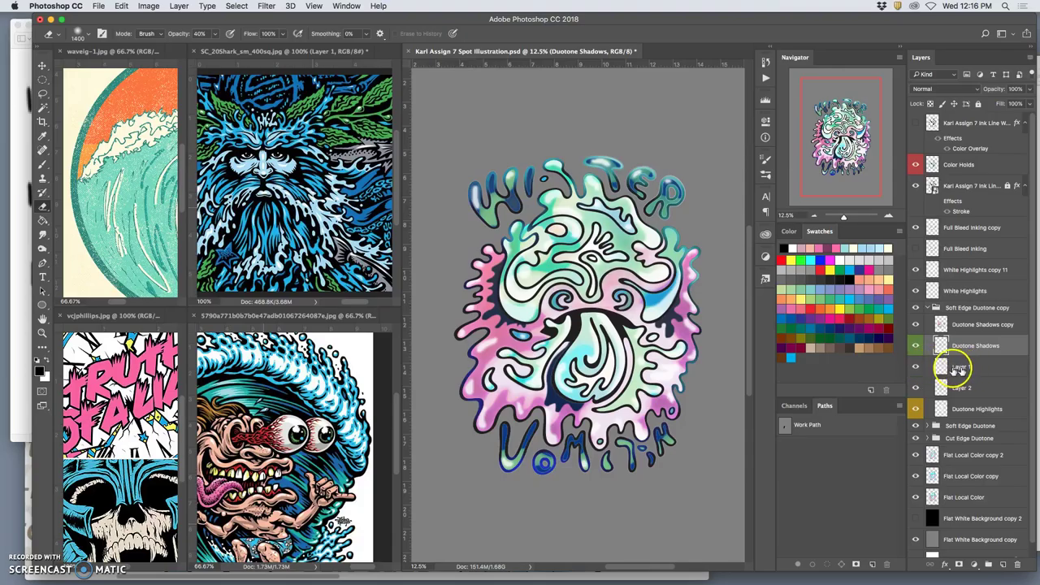
click(916, 367)
click(916, 368)
click(965, 368)
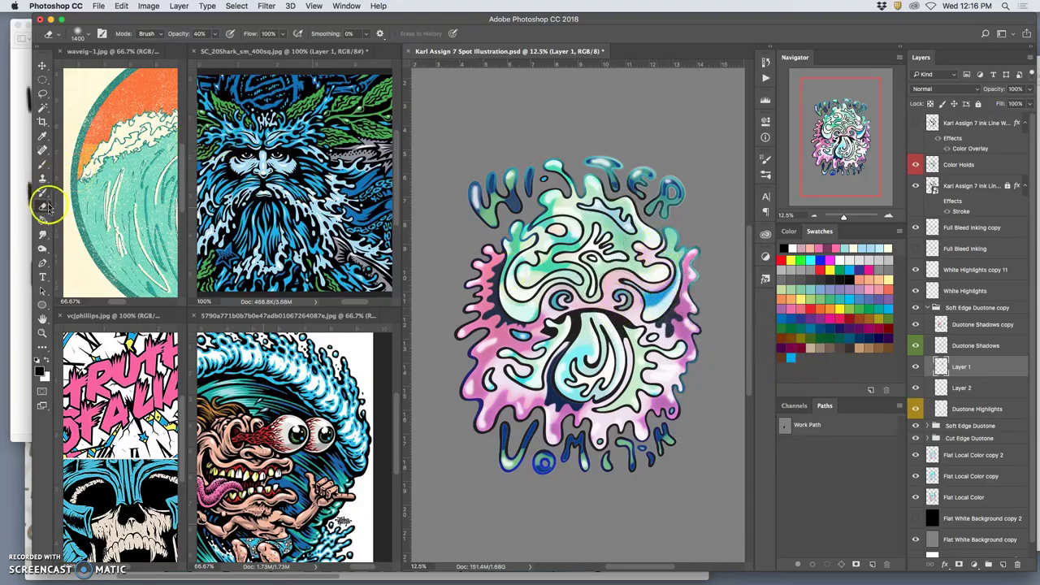
click(43, 247)
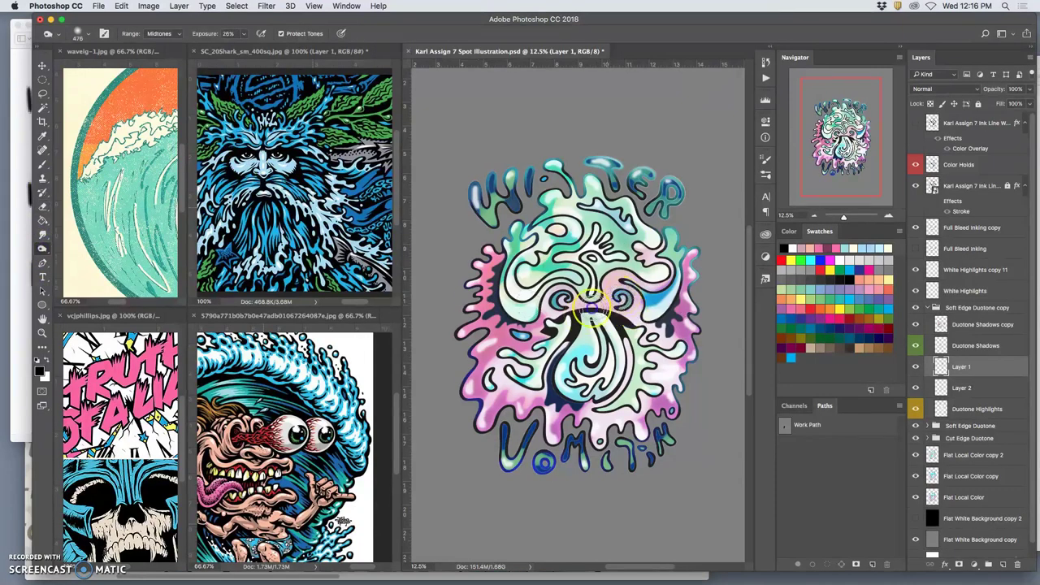
drag(592, 308, 614, 285)
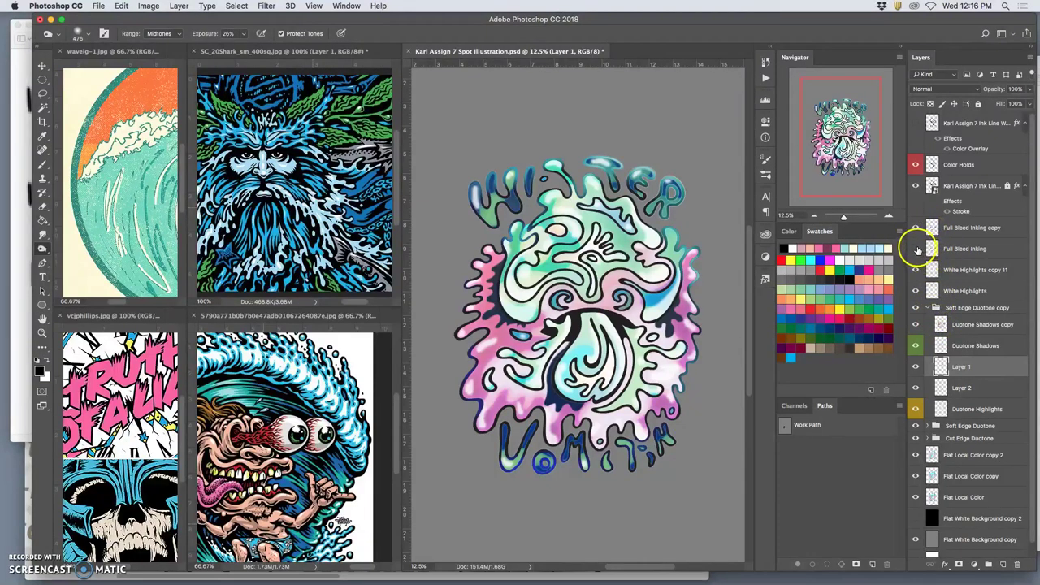
Delete the pink ink-line copy, then compare and hide Color Holds and the black linework.
drag(947, 255, 944, 162)
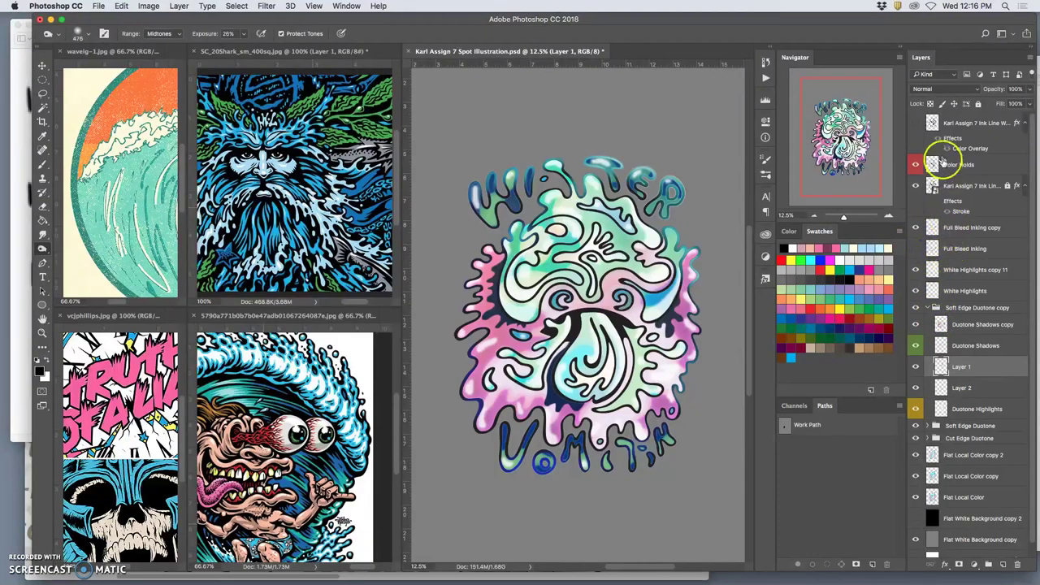
click(960, 124)
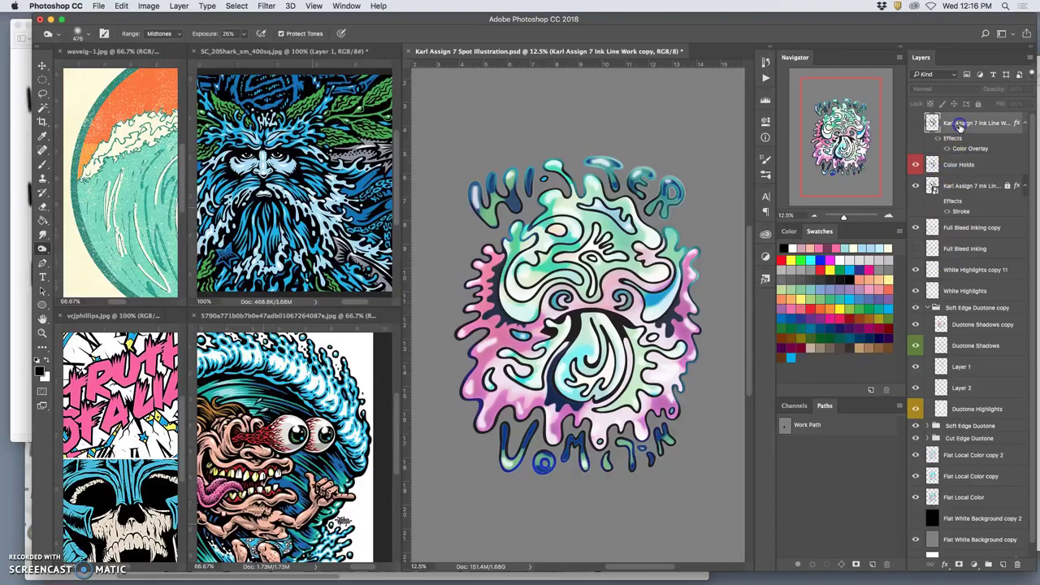
key(BackSpace)
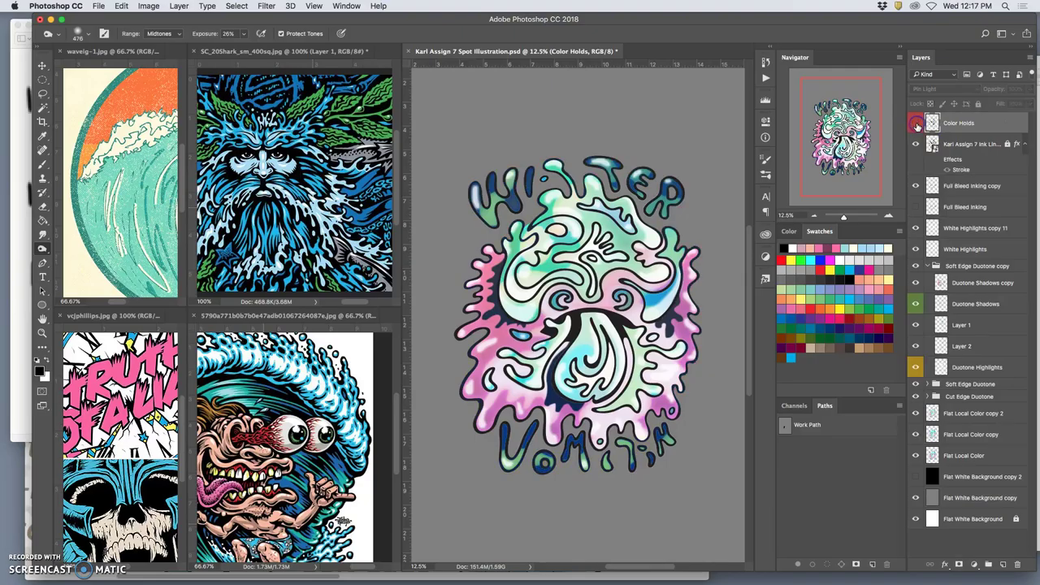
click(917, 125)
click(916, 145)
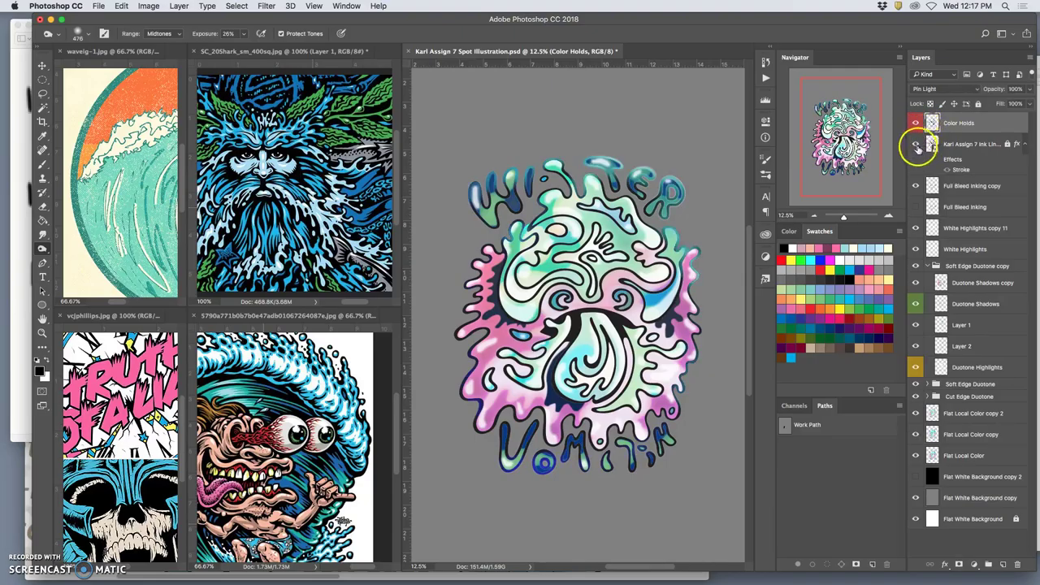
click(916, 145)
click(916, 144)
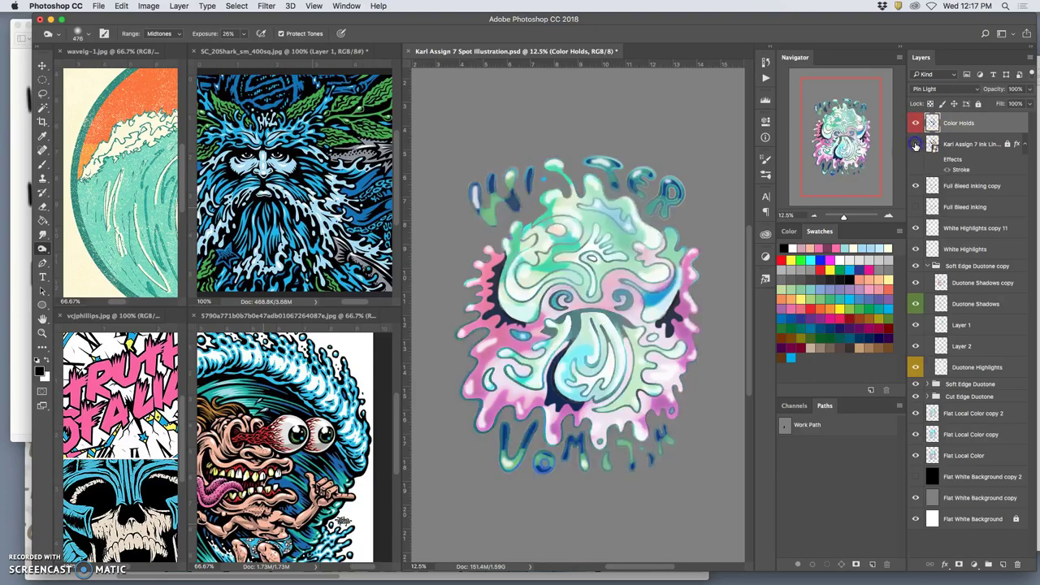
click(916, 145)
click(917, 123)
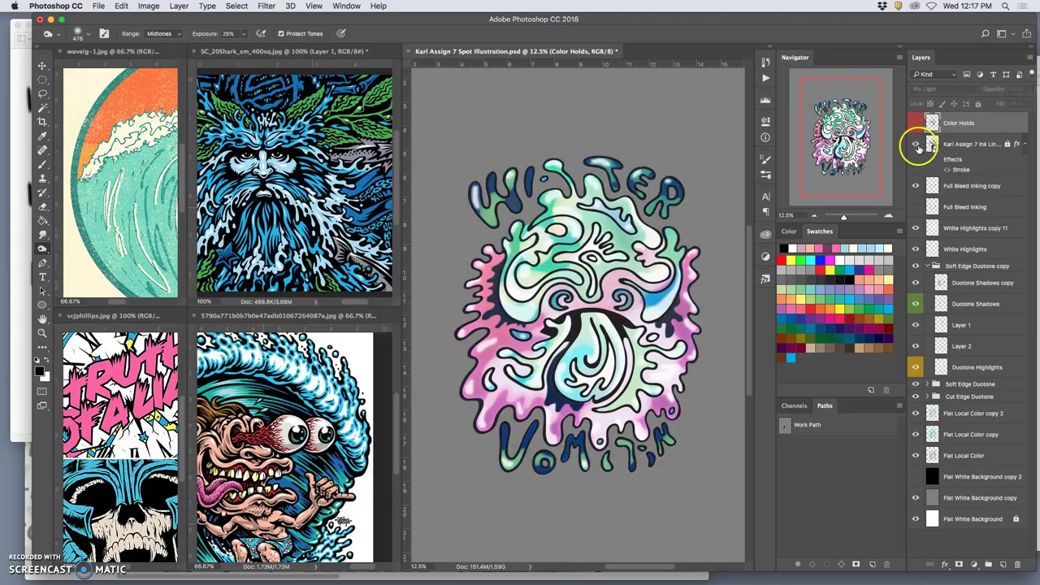
click(917, 144)
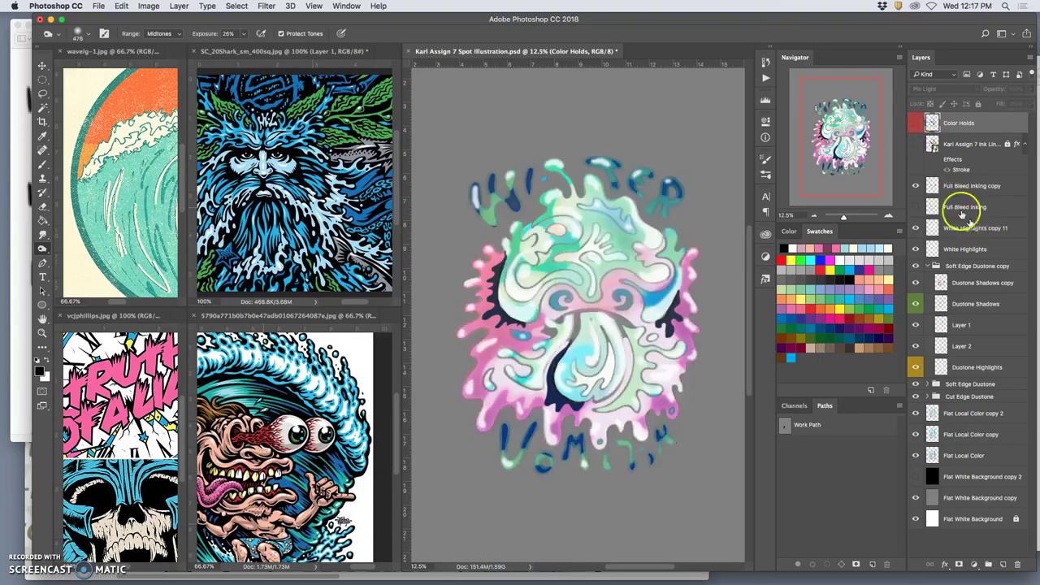
Compare the art with and without the Full Bleed Inking copy layer.
click(917, 186)
click(917, 186)
click(917, 186)
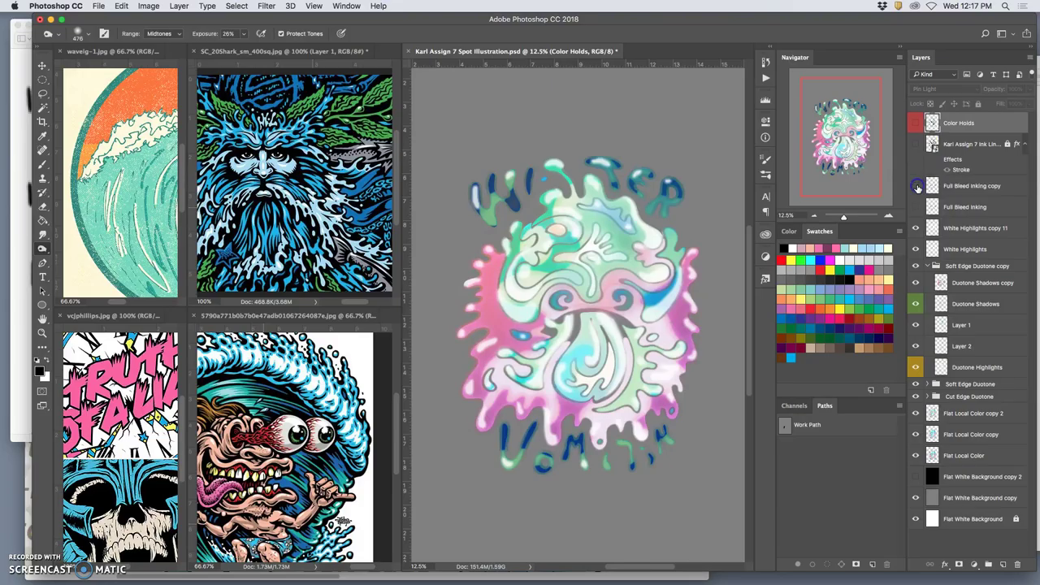
click(917, 186)
click(917, 186)
click(917, 186)
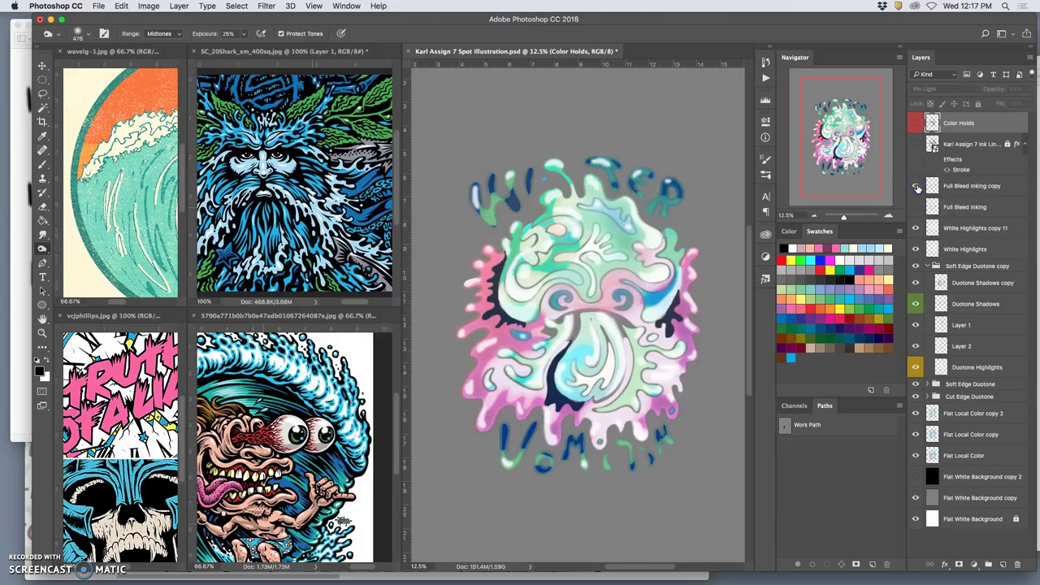
click(917, 186)
click(917, 187)
Compare the White Highlights layers, then delete the Full Bleed Inking layer.
click(917, 228)
click(917, 228)
click(919, 230)
click(920, 230)
click(917, 229)
click(916, 250)
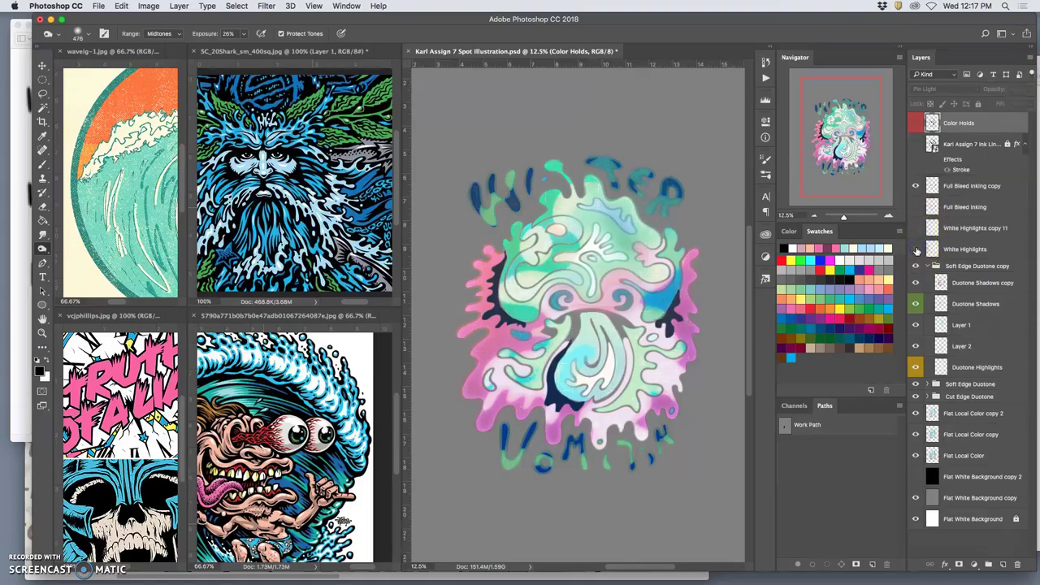
click(917, 249)
click(917, 229)
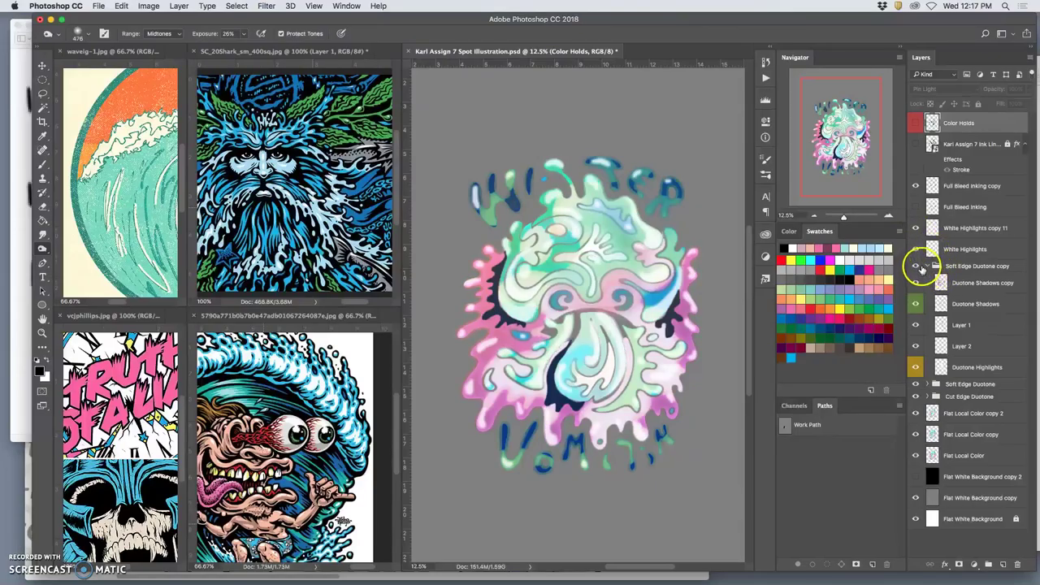
click(965, 208)
key(Delete)
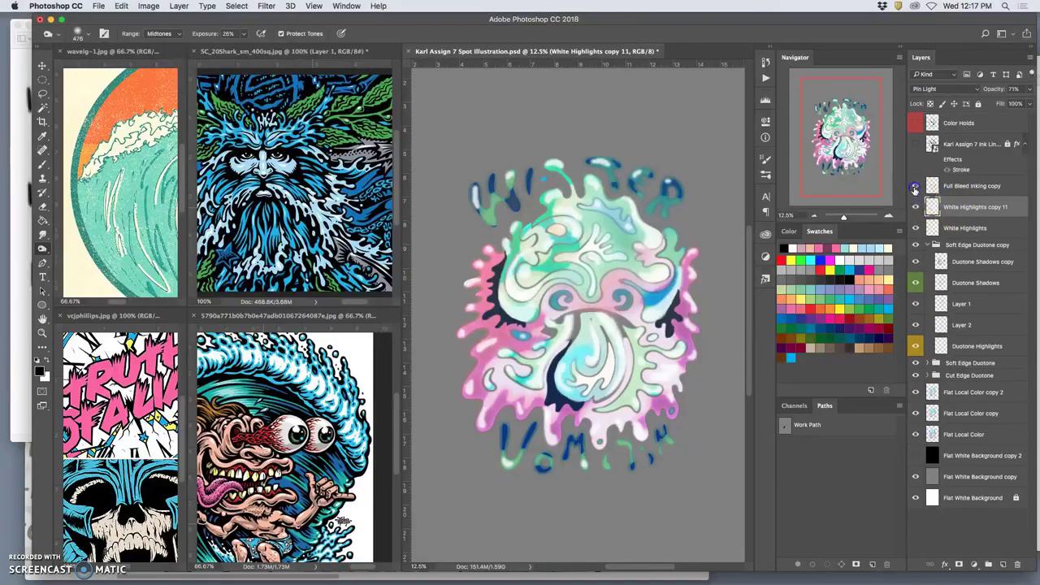
Compare and hide the Soft Edge Duotone copy, Soft Edge Duotone and Cut Edge Duotone groups.
click(916, 186)
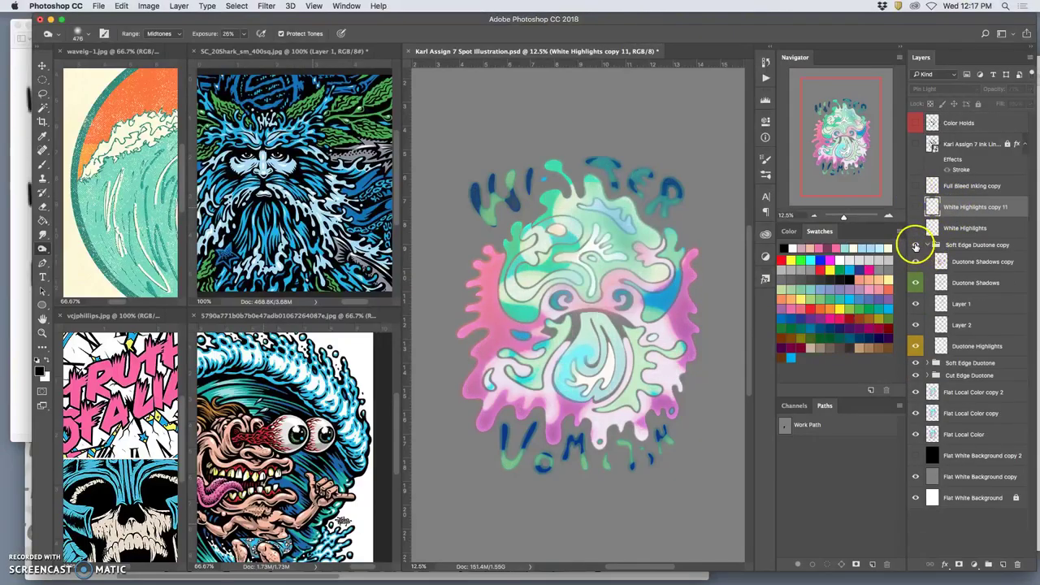
click(917, 245)
click(916, 245)
click(927, 245)
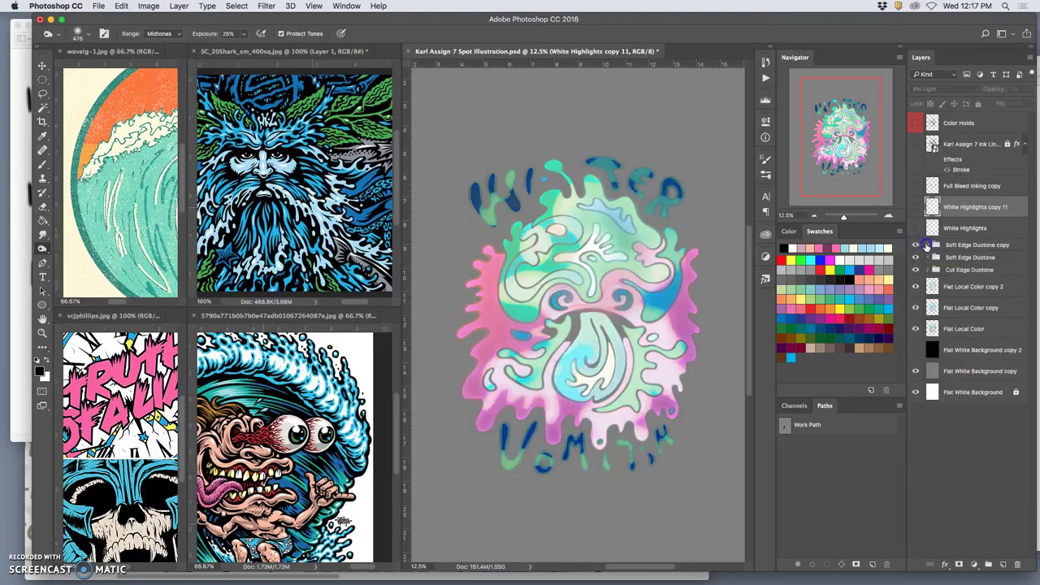
click(916, 245)
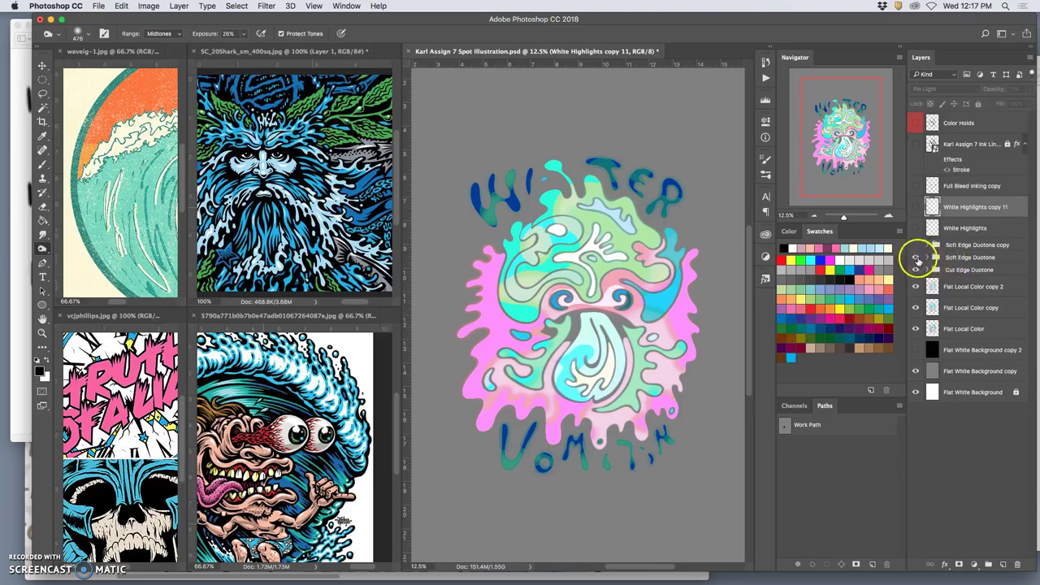
click(917, 258)
click(917, 258)
click(916, 258)
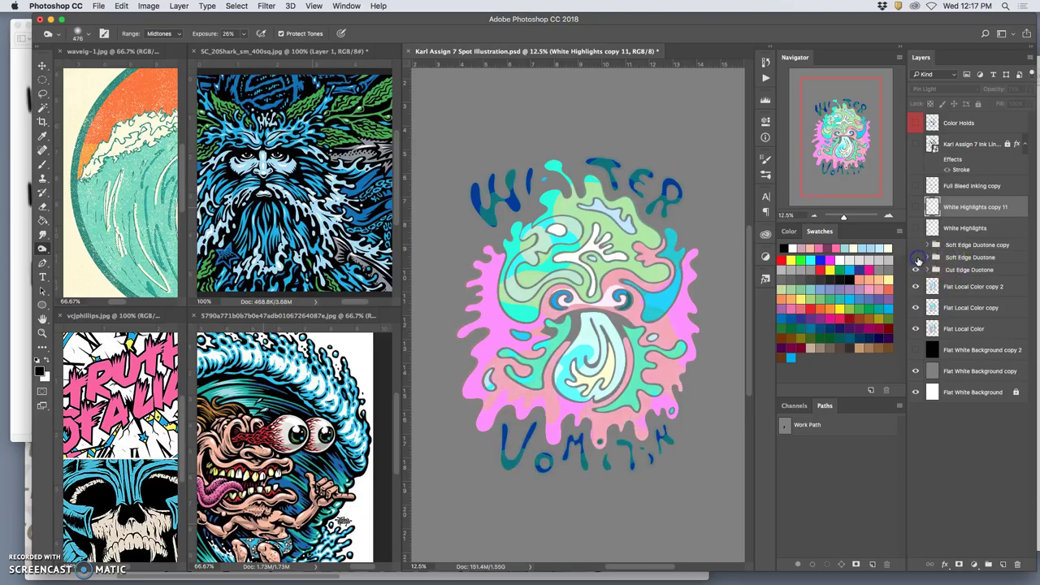
click(917, 270)
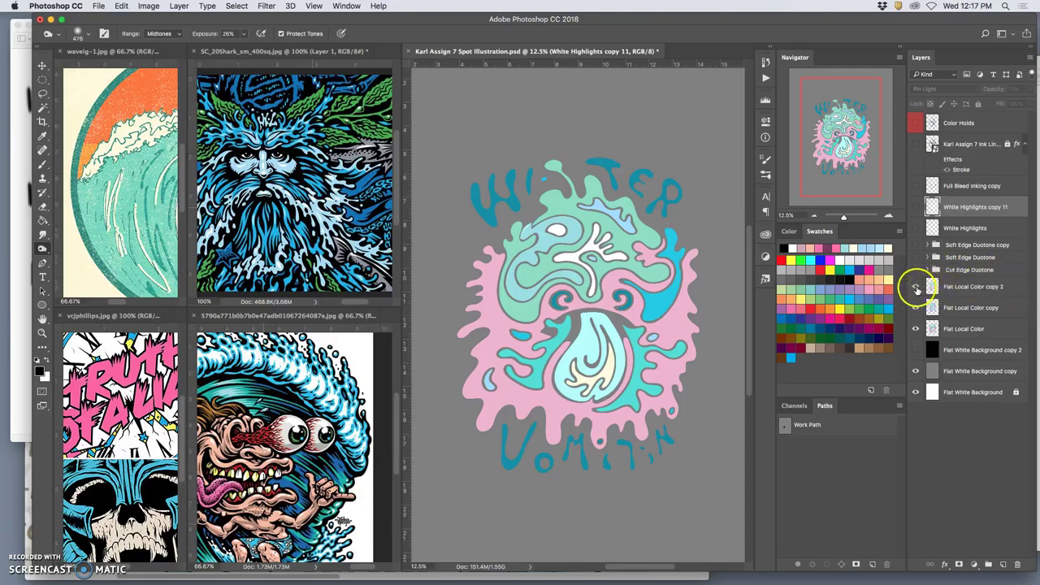
Compare the Flat Local Color layers and delete Flat Local Color and its copy, keeping copy 2.
click(916, 289)
click(917, 289)
click(917, 289)
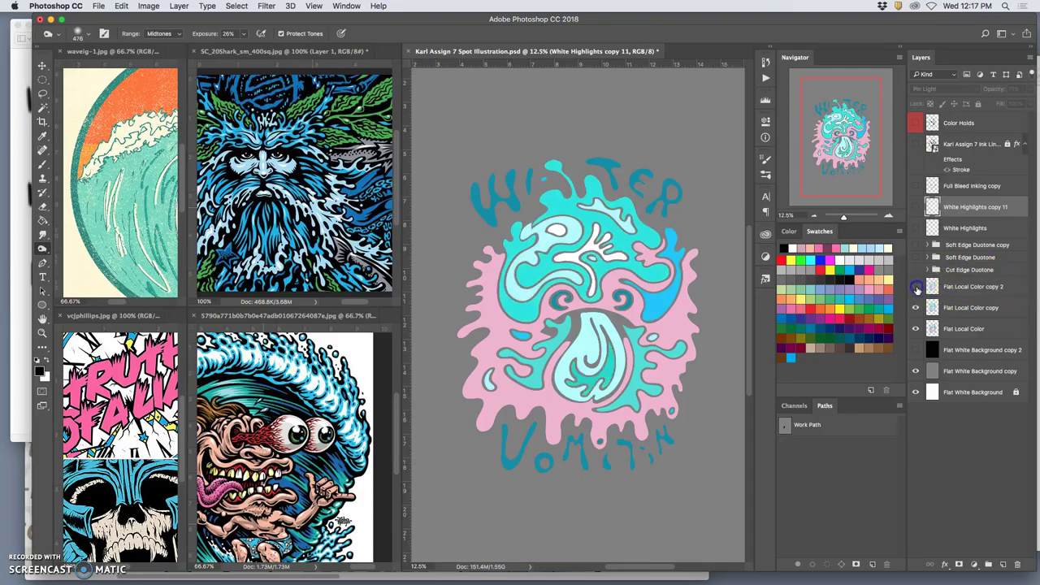
click(917, 289)
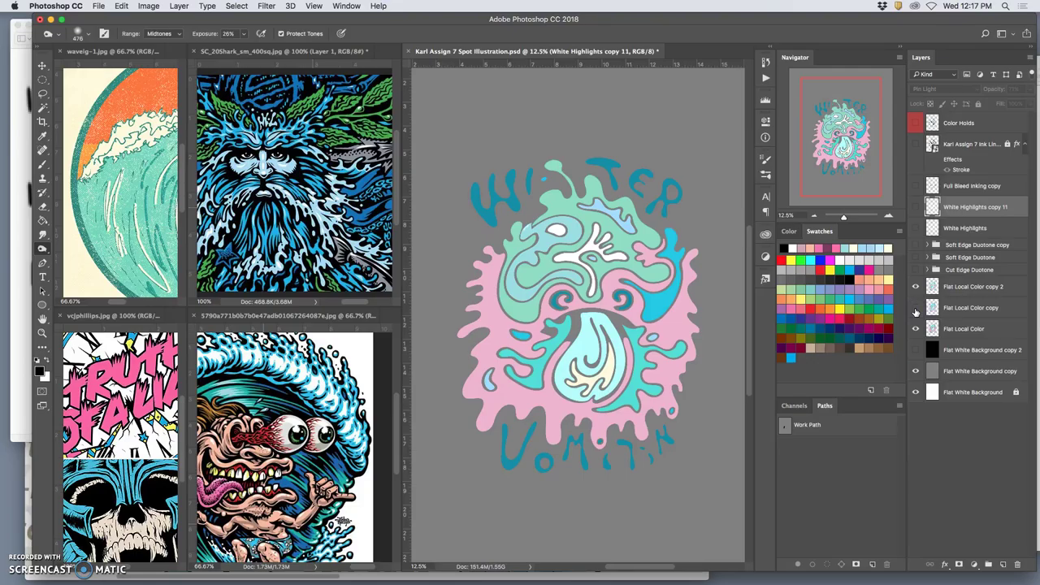
click(916, 288)
click(917, 309)
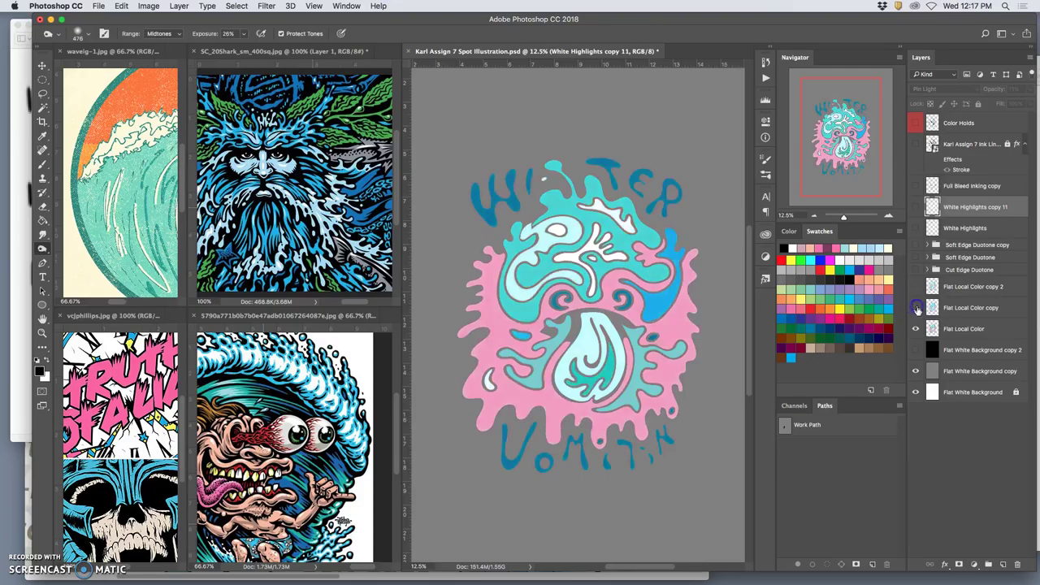
click(916, 329)
click(916, 328)
click(916, 308)
click(916, 289)
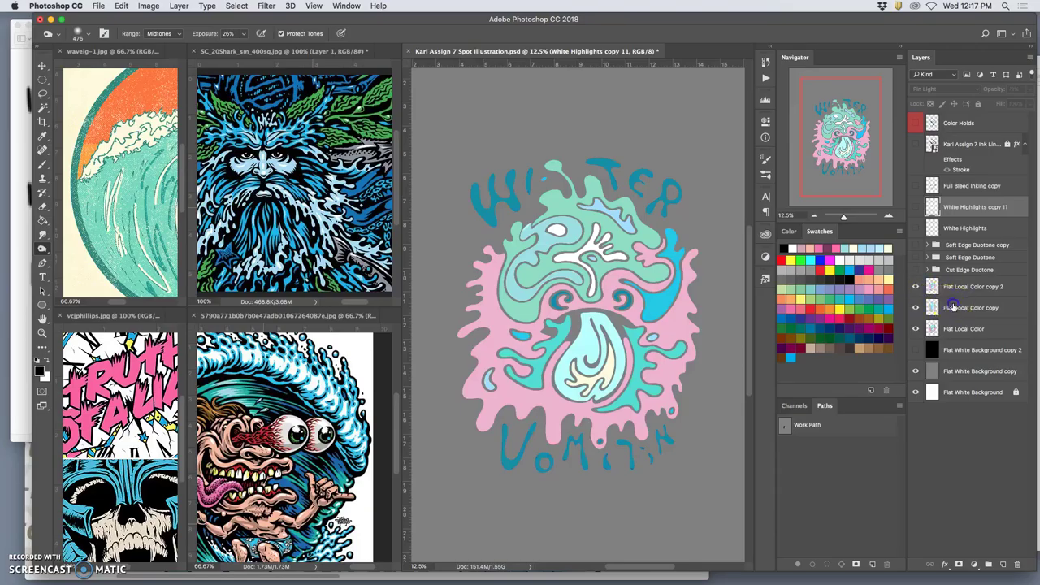
click(920, 309)
key(Delete)
key(Delete)
Hide the black and grey background layers so the art sits on white.
click(917, 308)
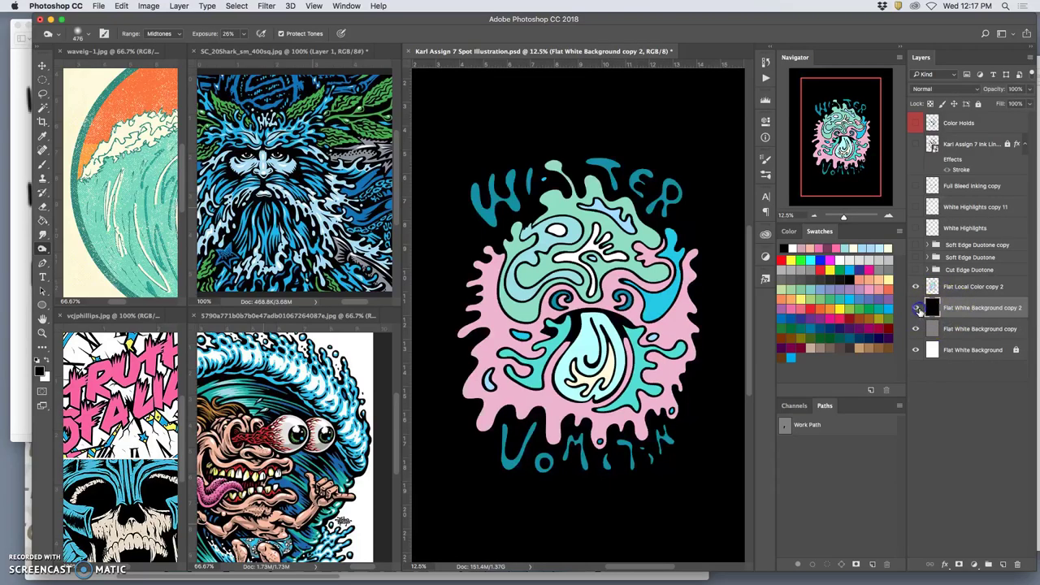
click(916, 308)
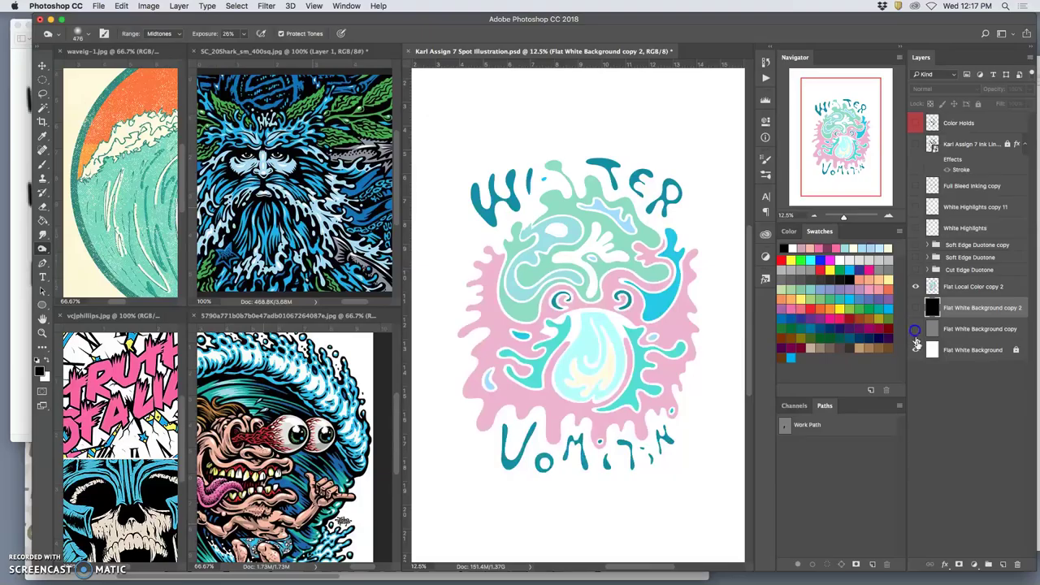
click(916, 329)
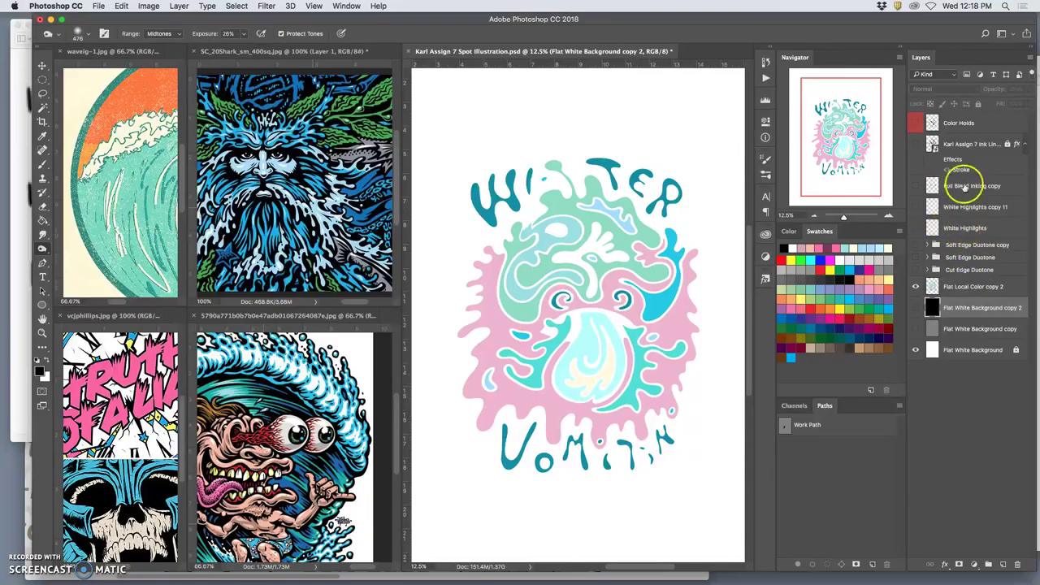
Rename the ink linework layer to 'Black Ink Outline'.
double_click(963, 144)
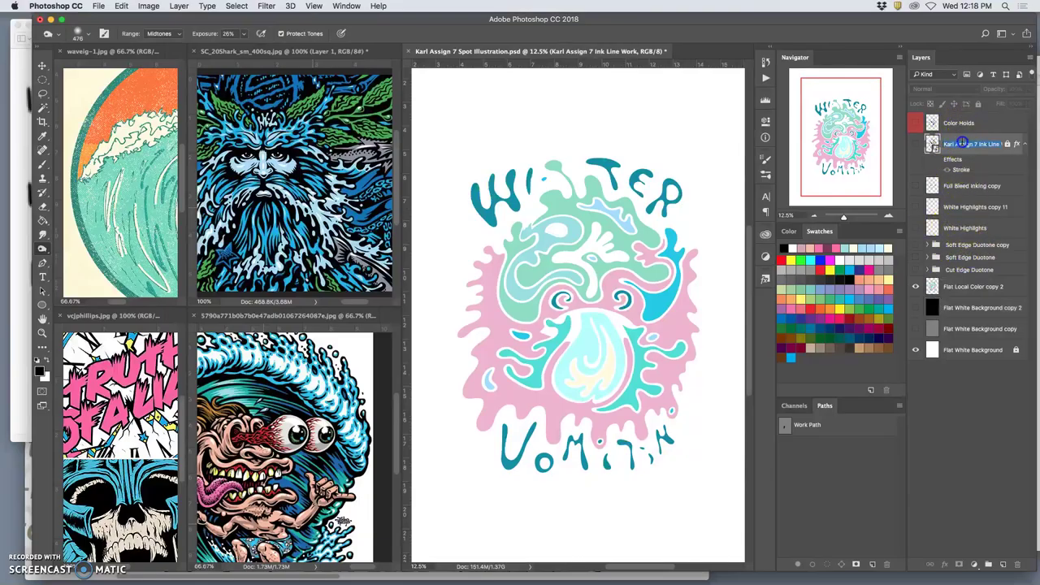
text(Black Ink Outline)
mouse_move(1014, 145)
mouse_down()
mouse_move(934, 157)
mouse_move(951, 151)
mouse_up()
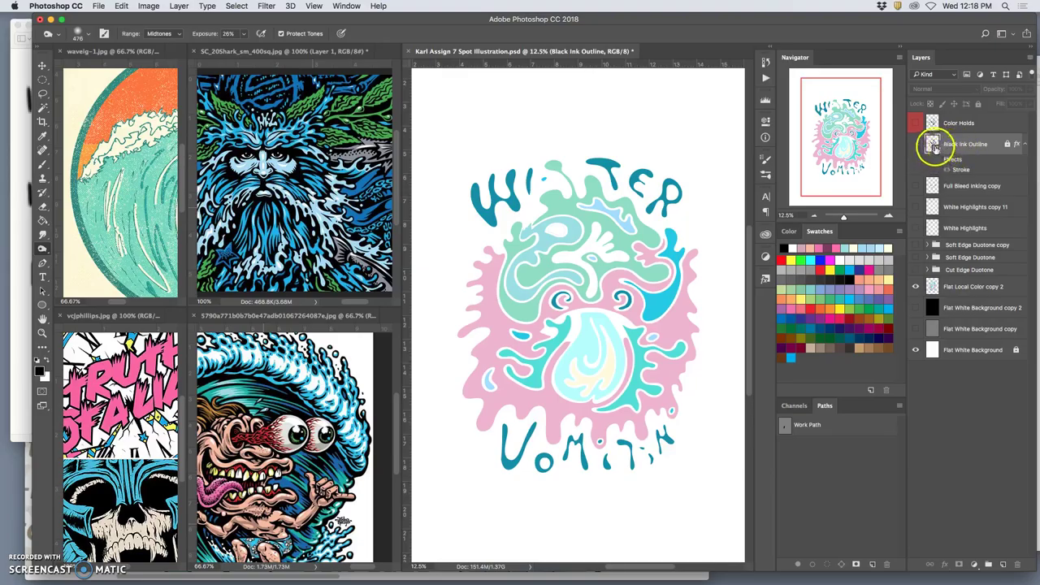
mouse_move(934, 148)
mouse_down()
mouse_move(1006, 145)
mouse_move(994, 144)
mouse_up()
Show Black Ink Outline on the black background with the white stroke off, and show Color Holds.
click(916, 143)
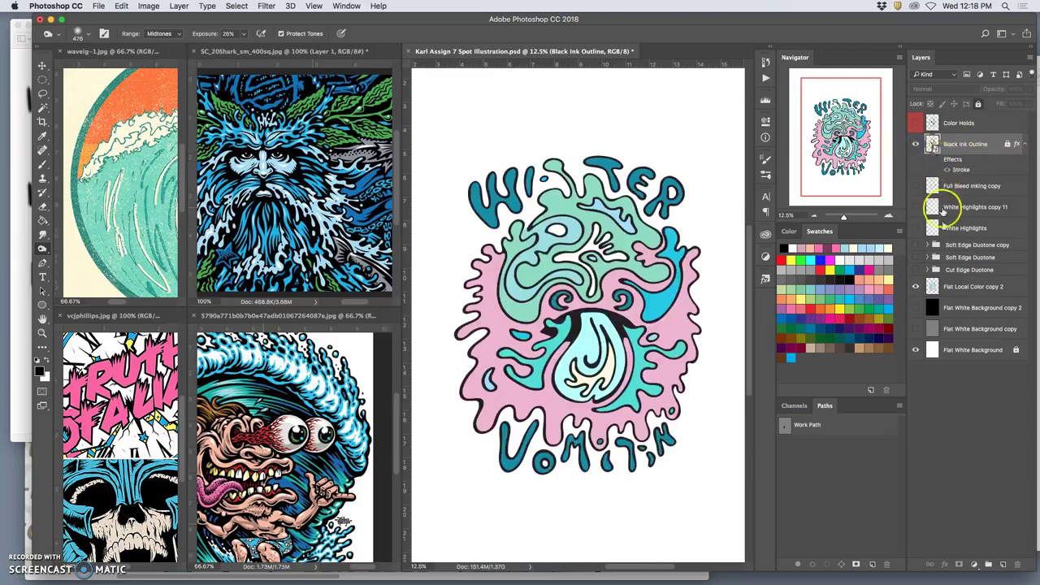
click(917, 308)
click(936, 160)
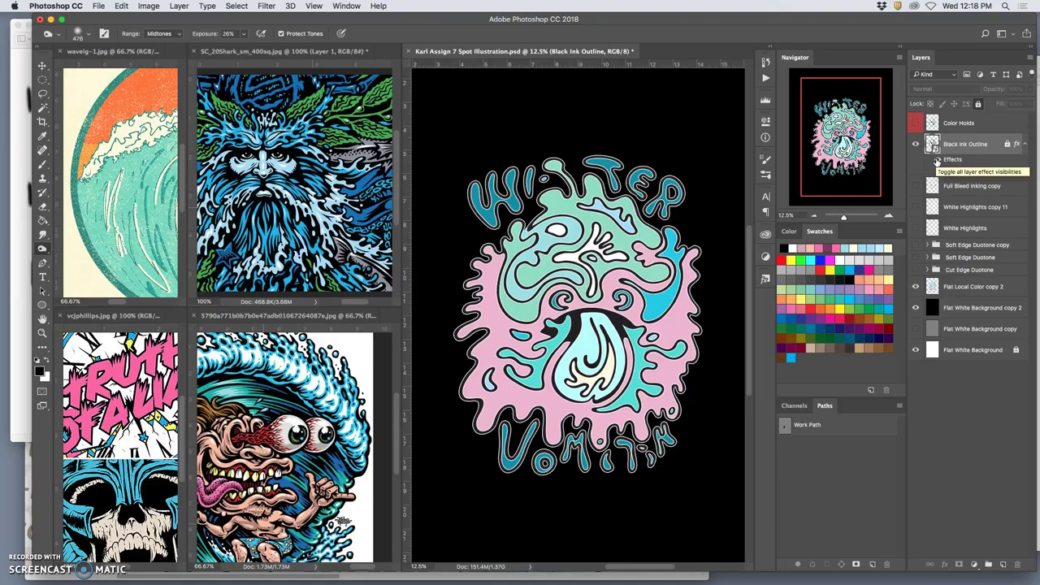
click(936, 160)
click(936, 160)
click(936, 161)
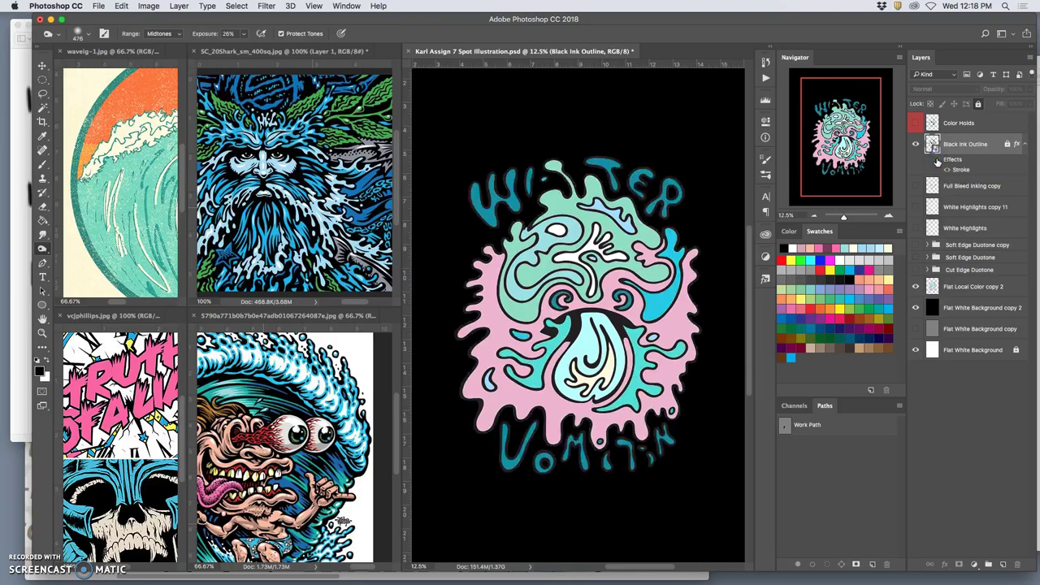
click(914, 127)
click(916, 125)
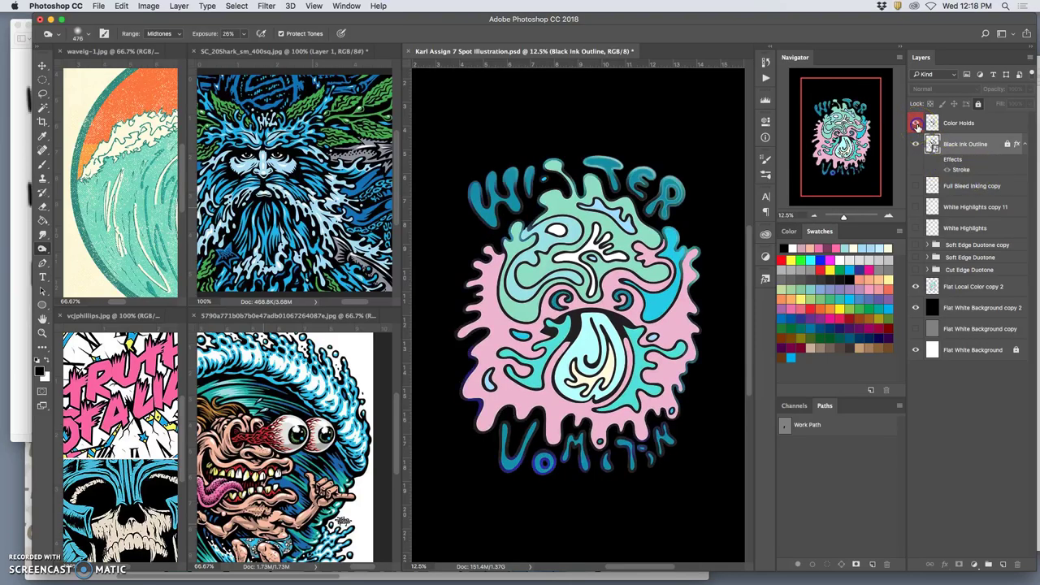
Compare the lettering with and without Color Holds and the art with and without the white stroke.
click(953, 151)
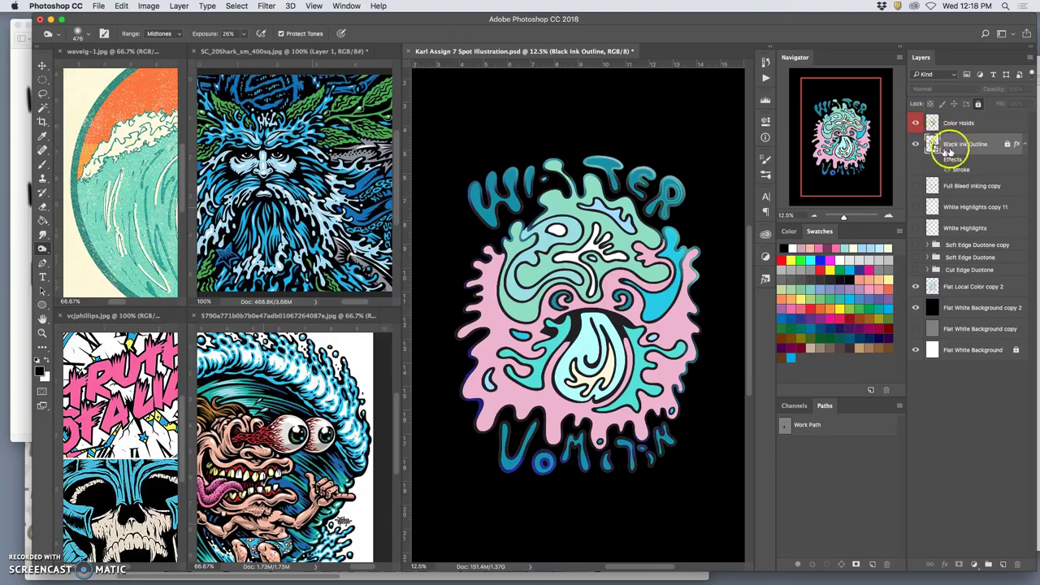
click(916, 122)
click(916, 123)
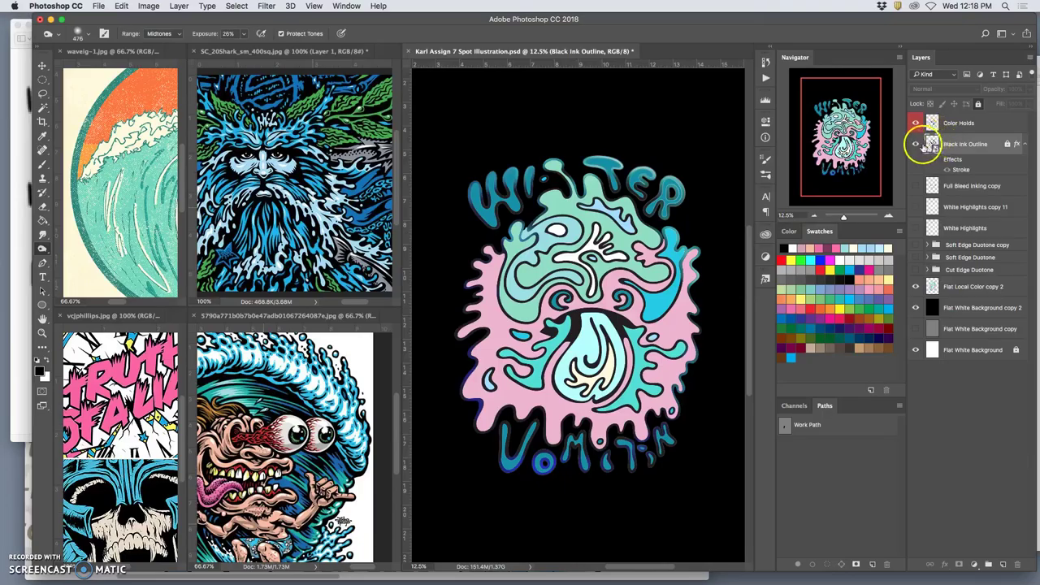
click(941, 161)
click(941, 161)
click(940, 161)
click(940, 161)
click(941, 161)
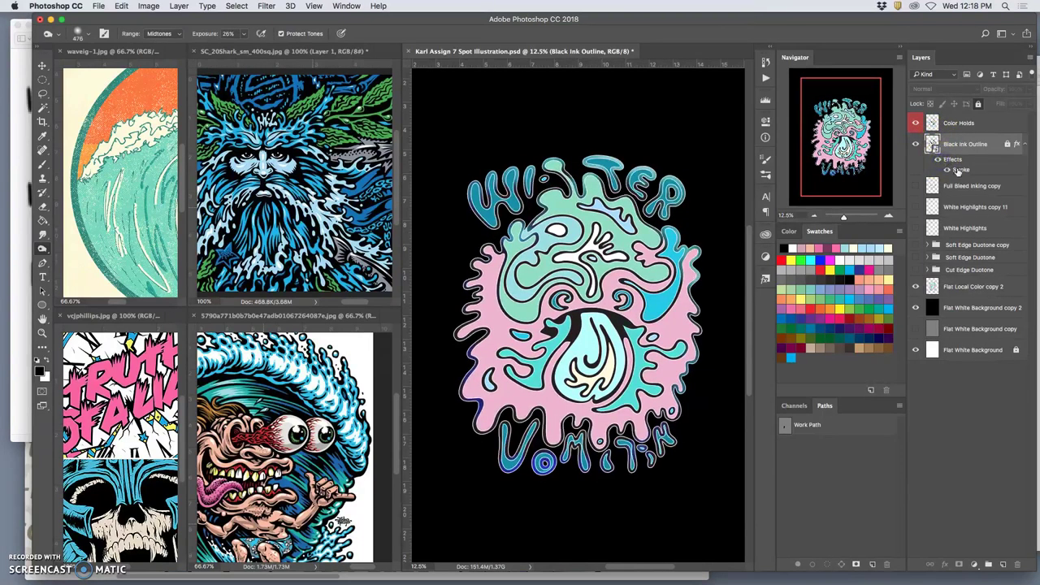
Show Full Bleed Inking copy and both White Highlights layers, then merge the two highlight layers.
click(917, 186)
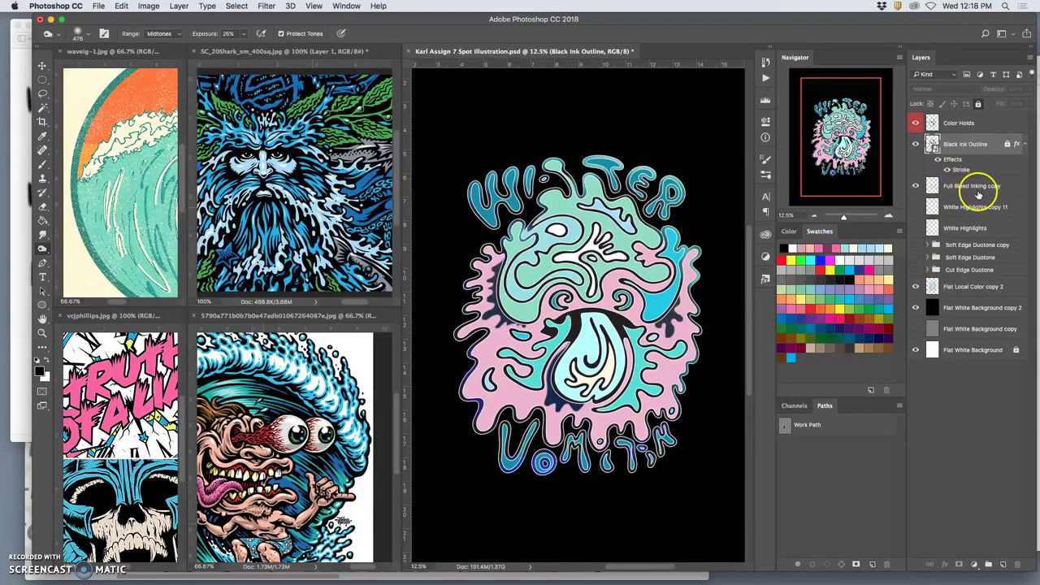
click(916, 207)
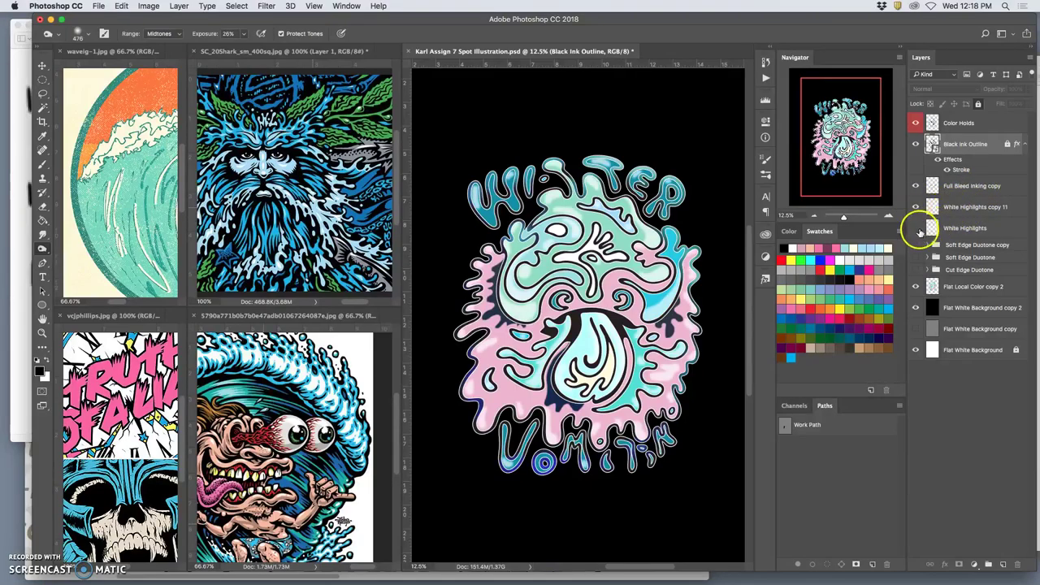
click(917, 230)
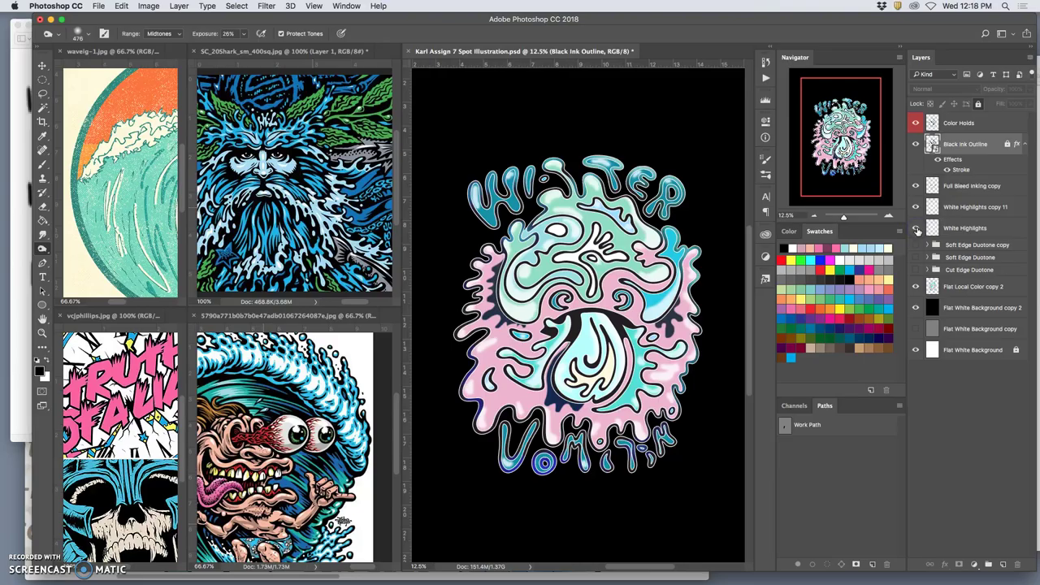
click(953, 209)
shift+click(954, 230)
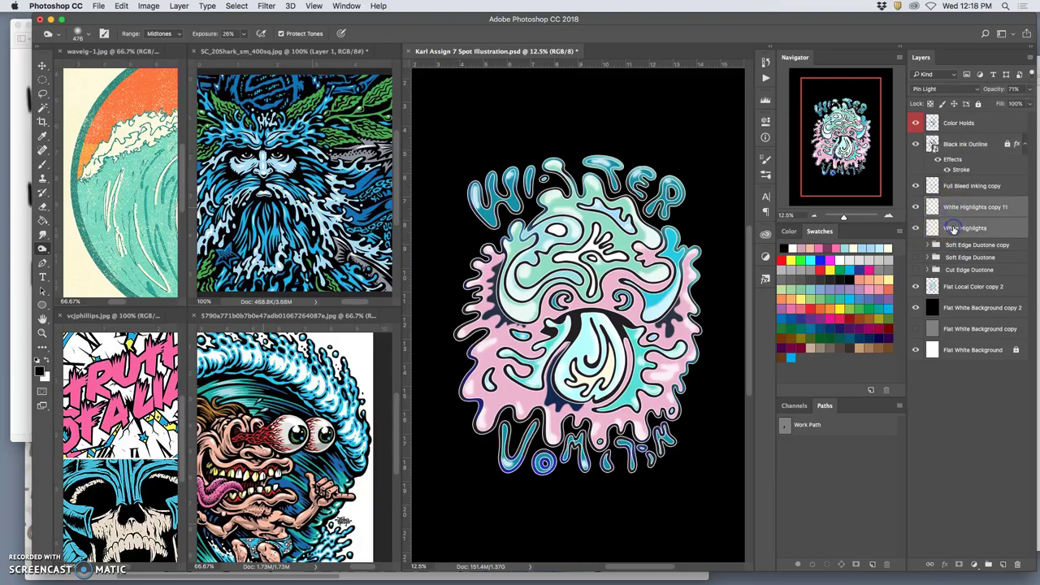
key(ctrl+e)
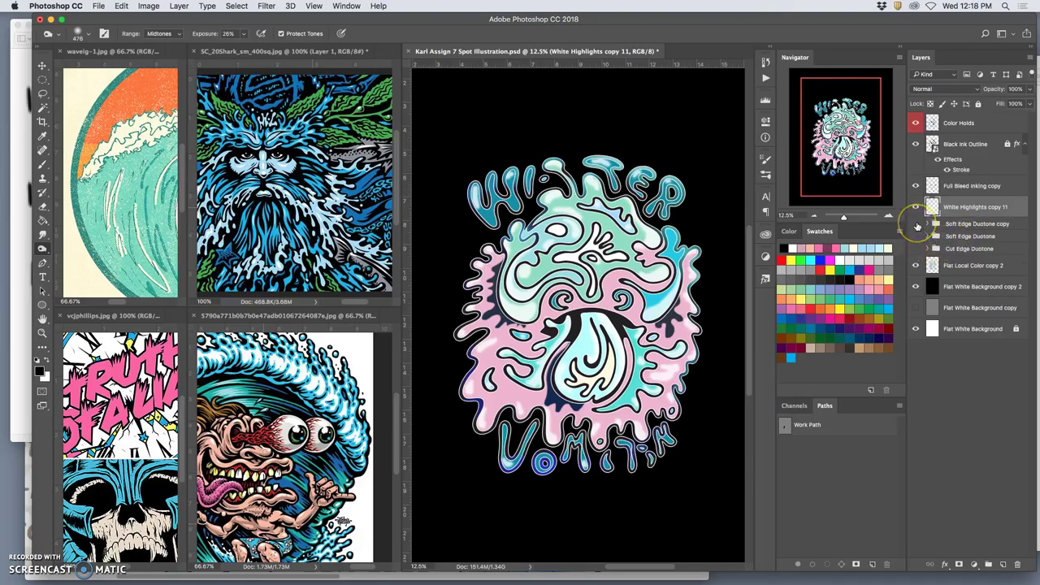
Toggle Soft Edge Duotone copy to compare the colours.
click(917, 224)
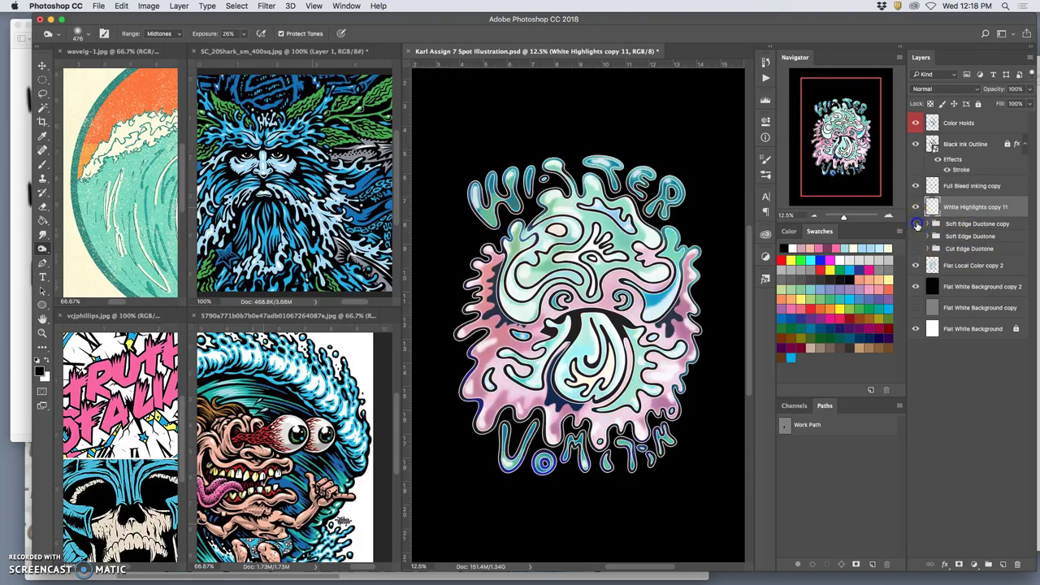
click(917, 224)
click(917, 224)
click(917, 225)
click(917, 224)
click(917, 225)
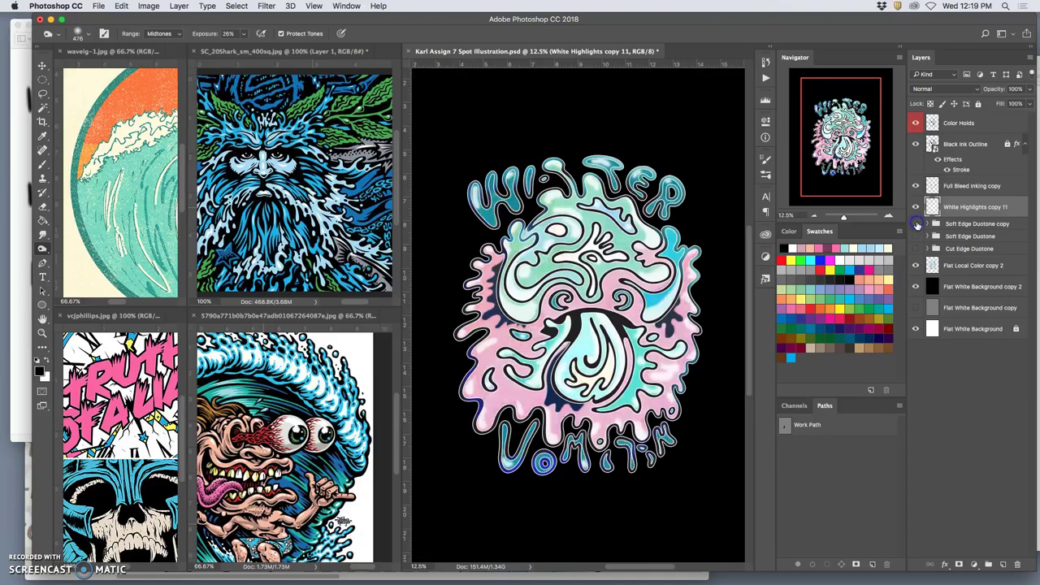
click(947, 237)
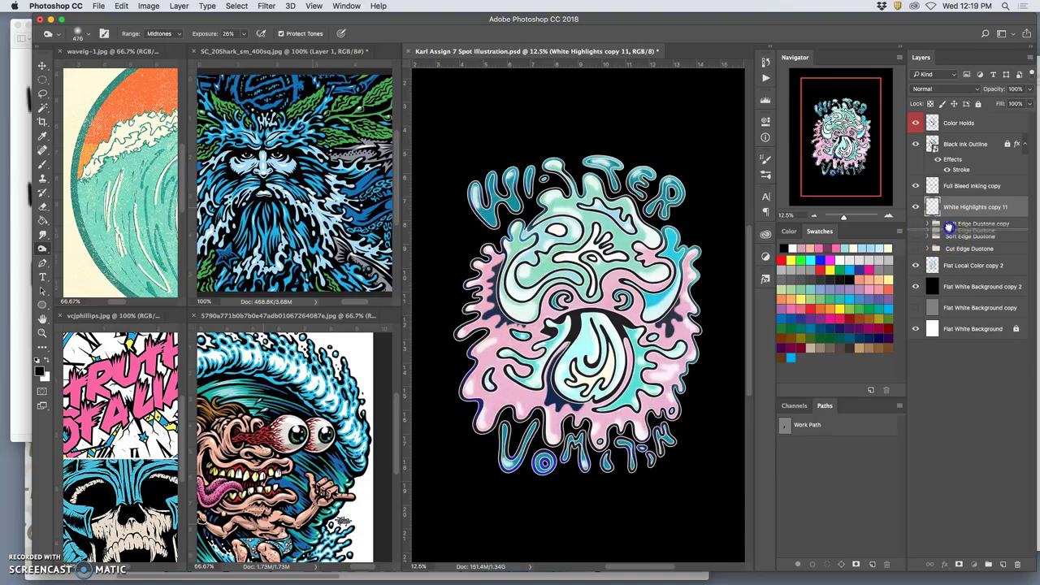
key(Delete)
click(917, 224)
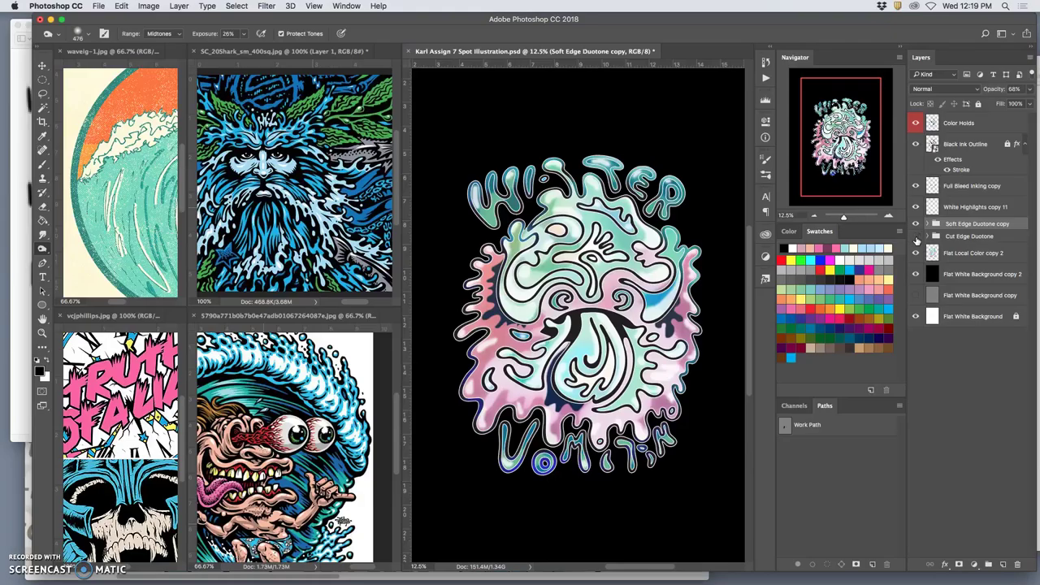
click(916, 237)
click(917, 239)
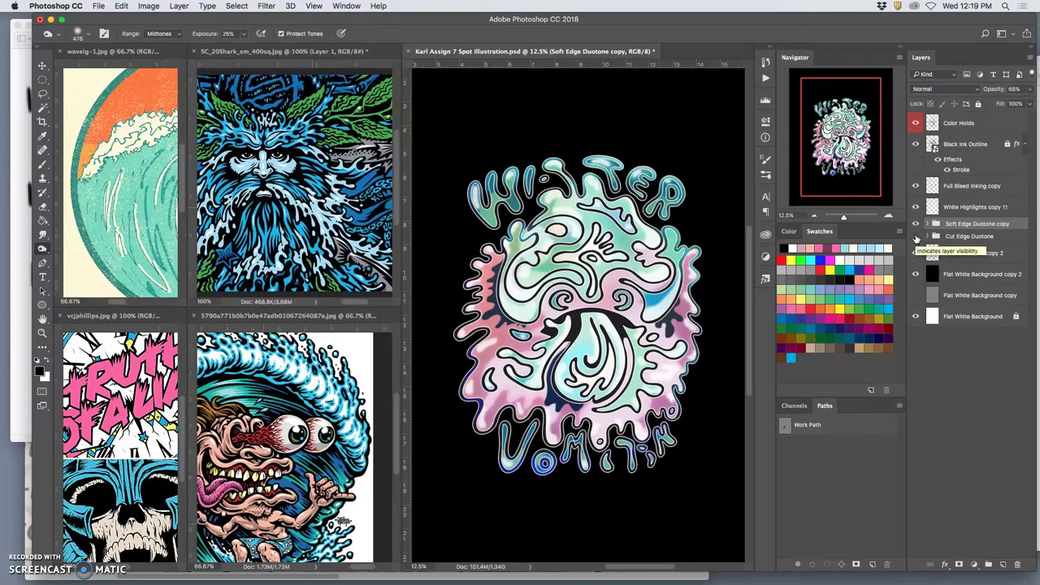
click(916, 237)
click(917, 226)
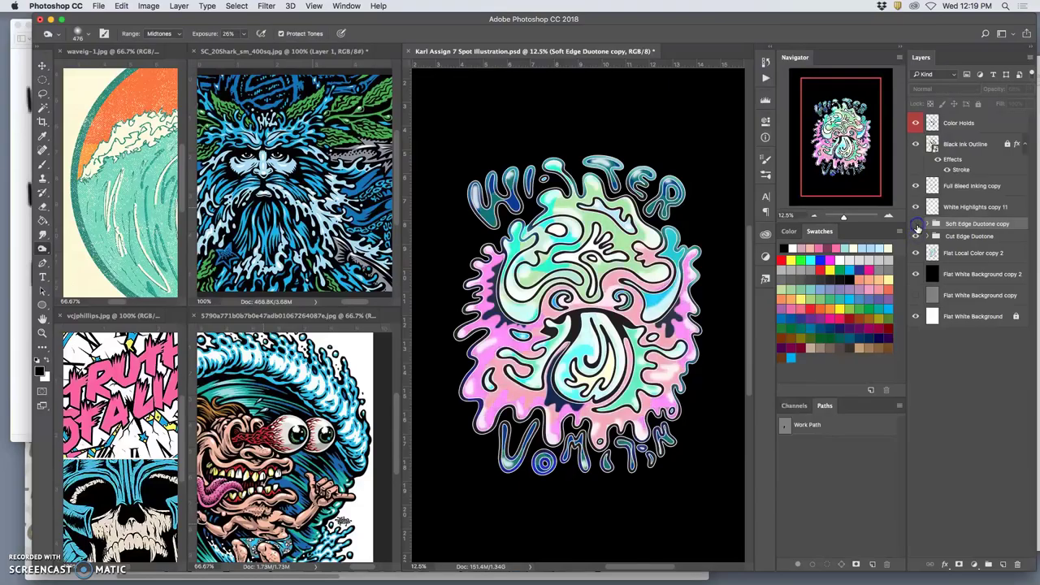
click(916, 235)
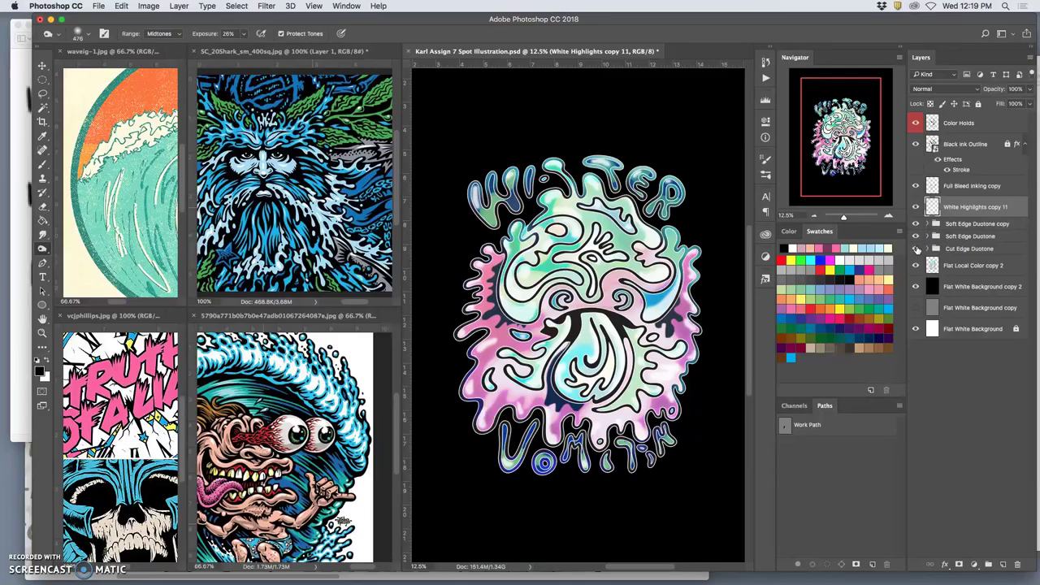
click(917, 248)
Check Flat Local Color copy 2 on and off, then hide the black background layer.
click(917, 266)
click(917, 267)
click(917, 287)
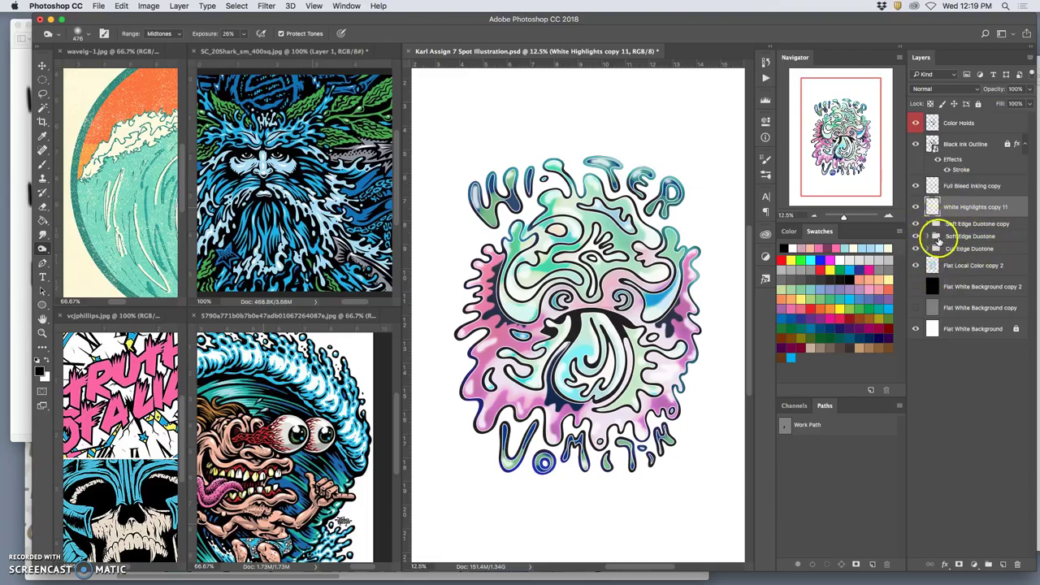
mouse_move(945, 244)
mouse_down()
mouse_move(963, 202)
mouse_move(939, 183)
mouse_move(967, 153)
mouse_move(944, 154)
mouse_up()
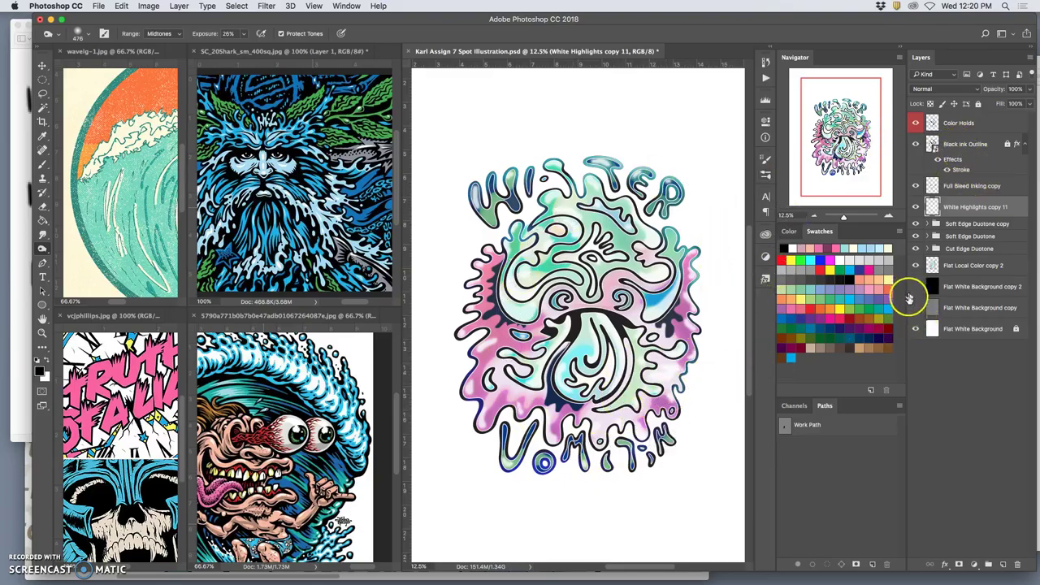
Hide Flat White Background and save the document.
click(917, 330)
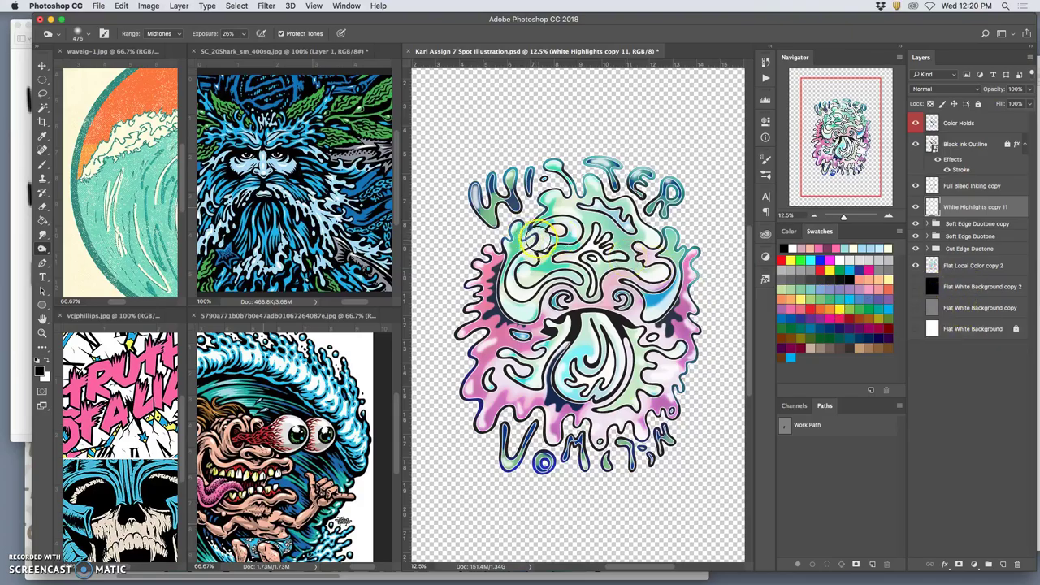
click(98, 6)
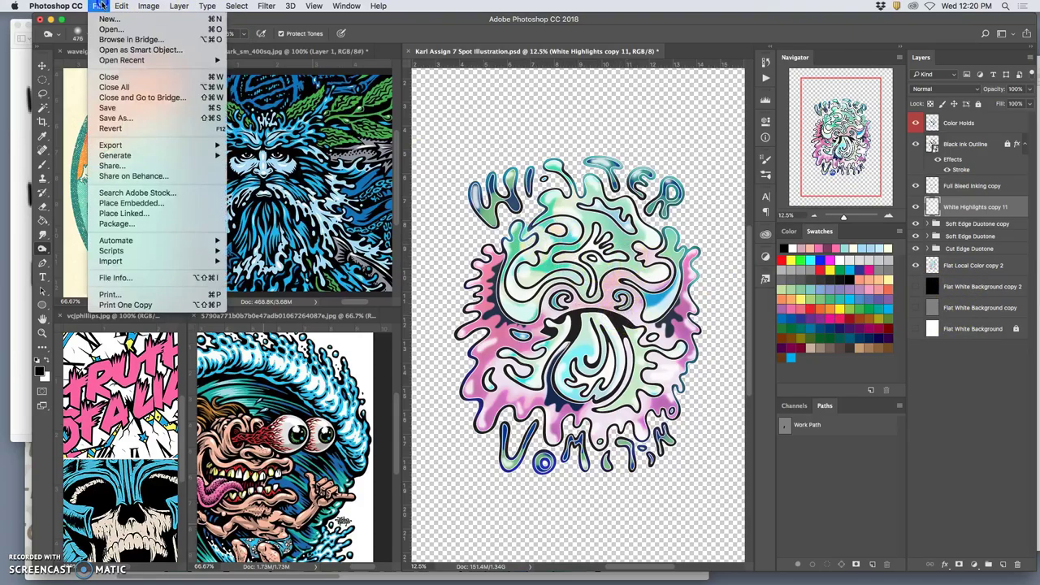
key(Return)
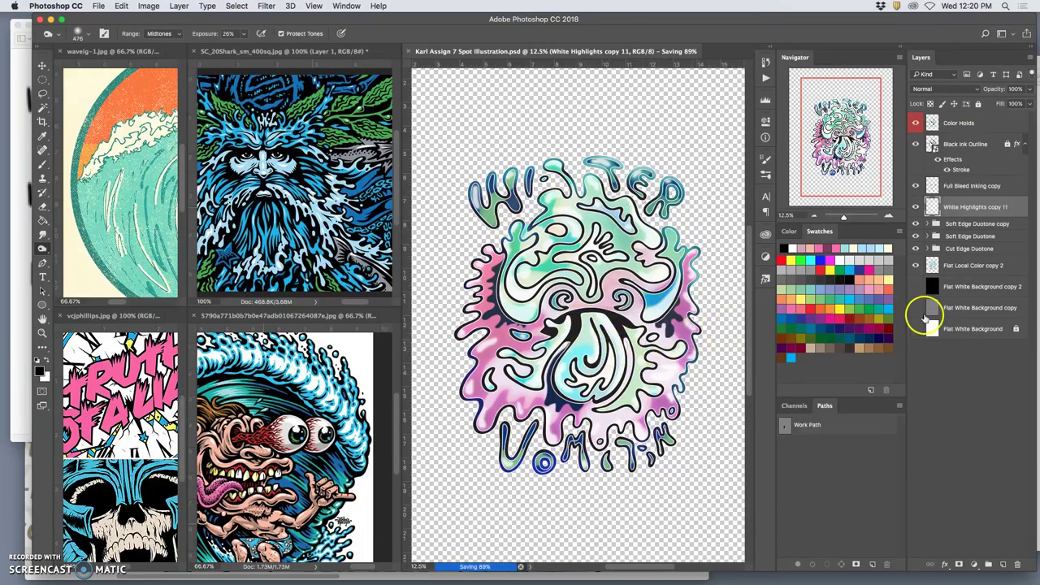
Compare the background layers, then hide all three Flat White Background layers.
click(916, 287)
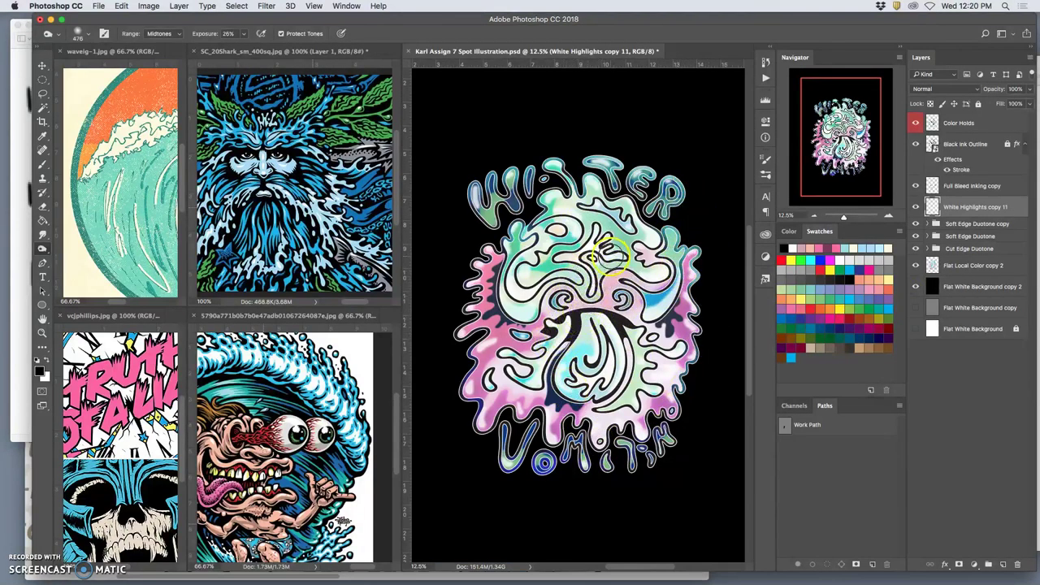
click(915, 288)
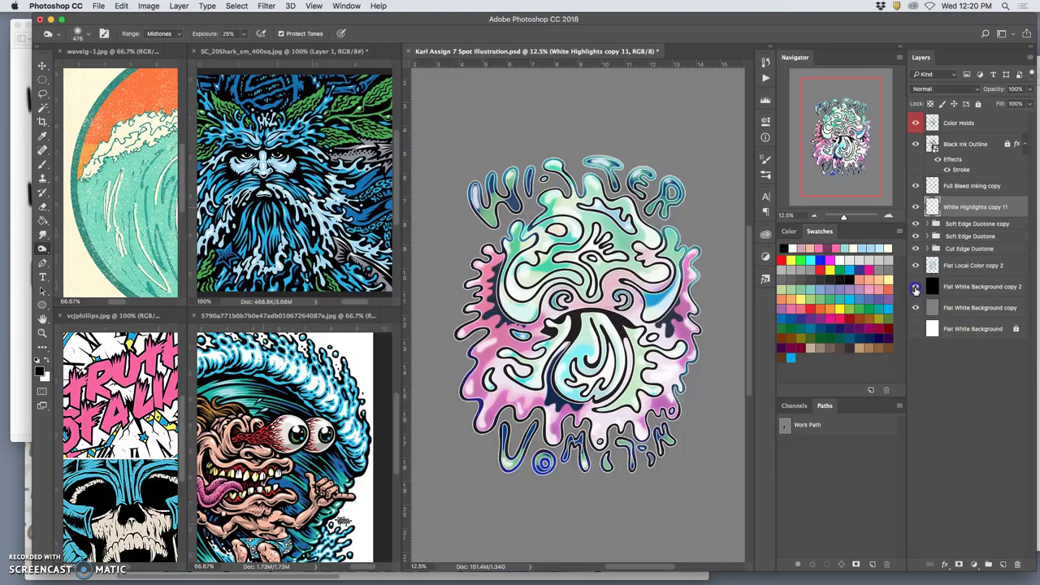
click(915, 288)
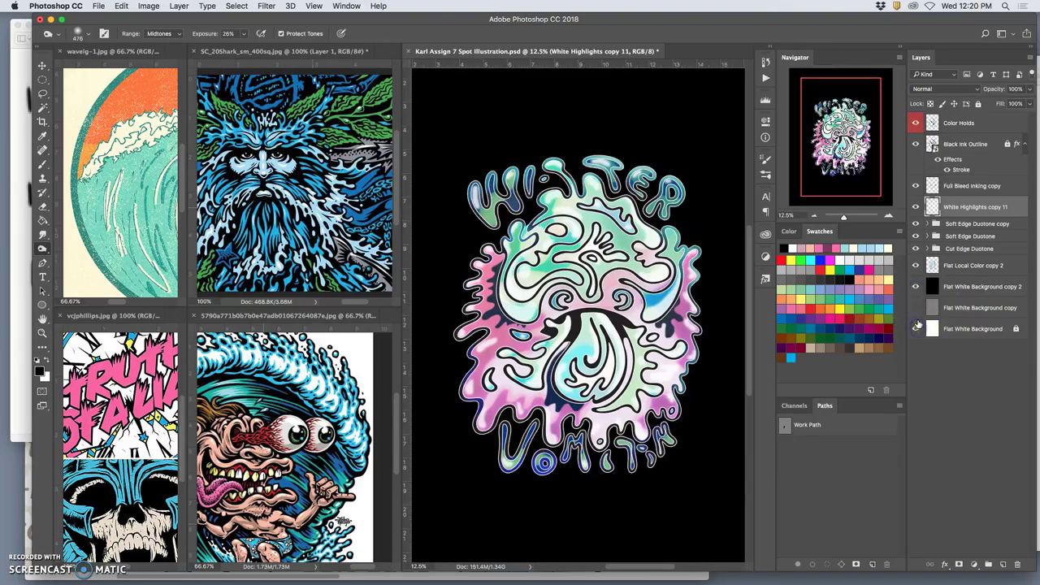
click(915, 288)
click(915, 308)
click(915, 329)
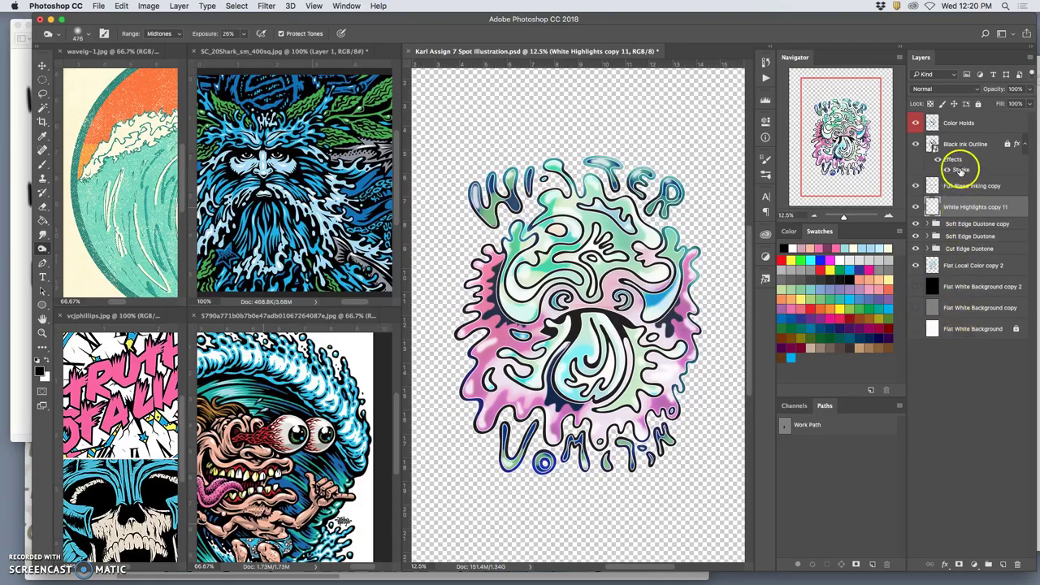
Merge all visible layers into a new Layer 3 above Color Holds and compare it on and off.
click(974, 124)
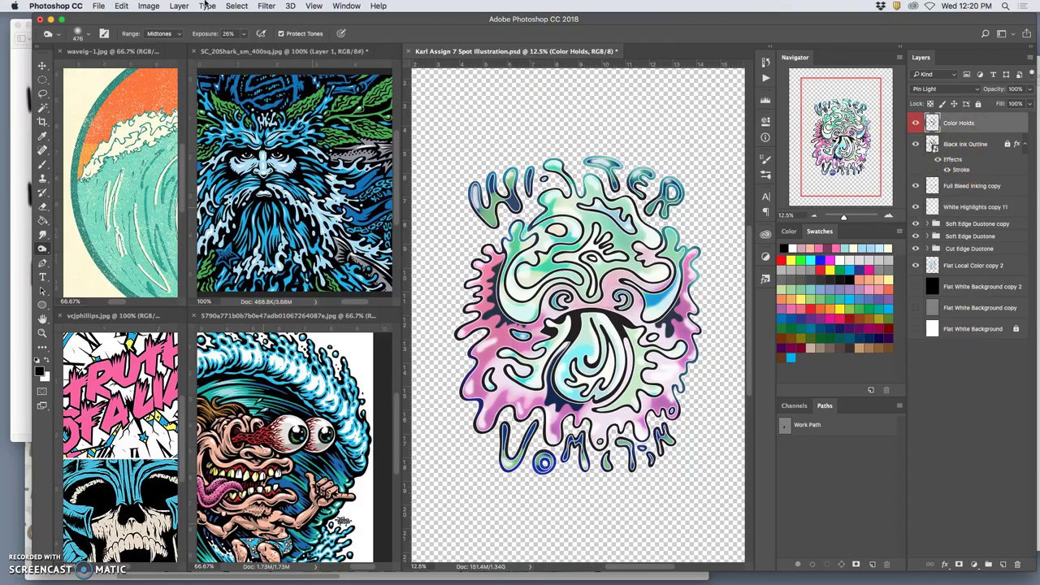
click(180, 8)
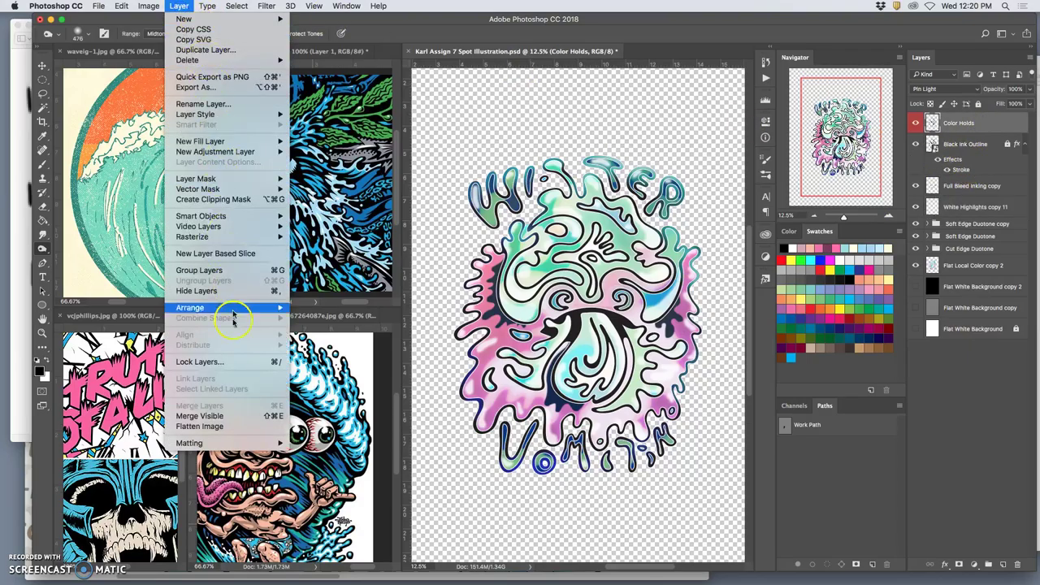
alt+click(215, 417)
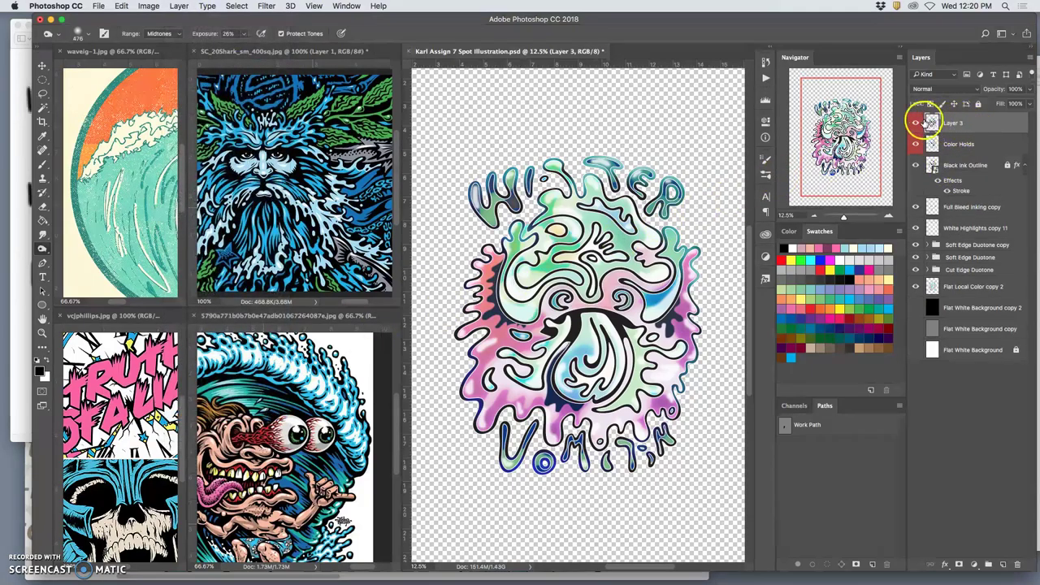
click(917, 124)
click(917, 123)
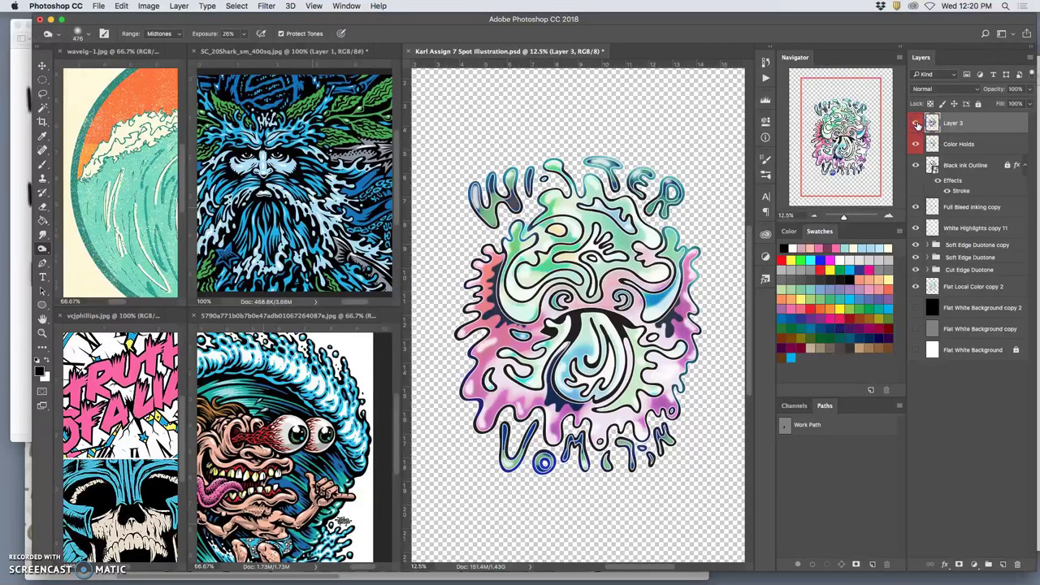
click(917, 124)
click(917, 124)
click(917, 123)
click(917, 124)
Bring up Layer 3's blending options.
click(988, 128)
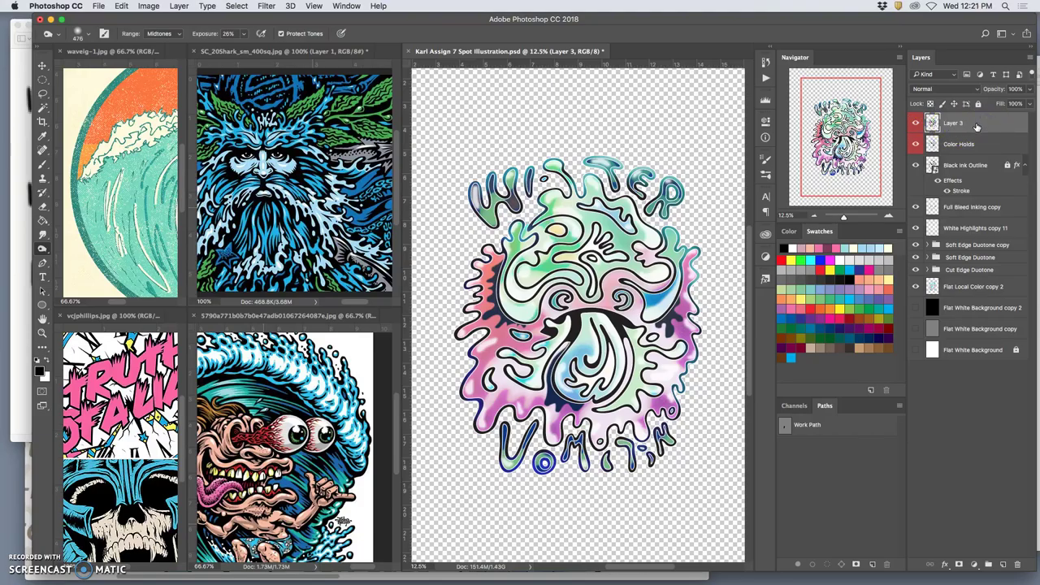
right_click(978, 127)
click(986, 122)
Give Layer 3 a white Color Overlay at 100% opacity.
click(98, 244)
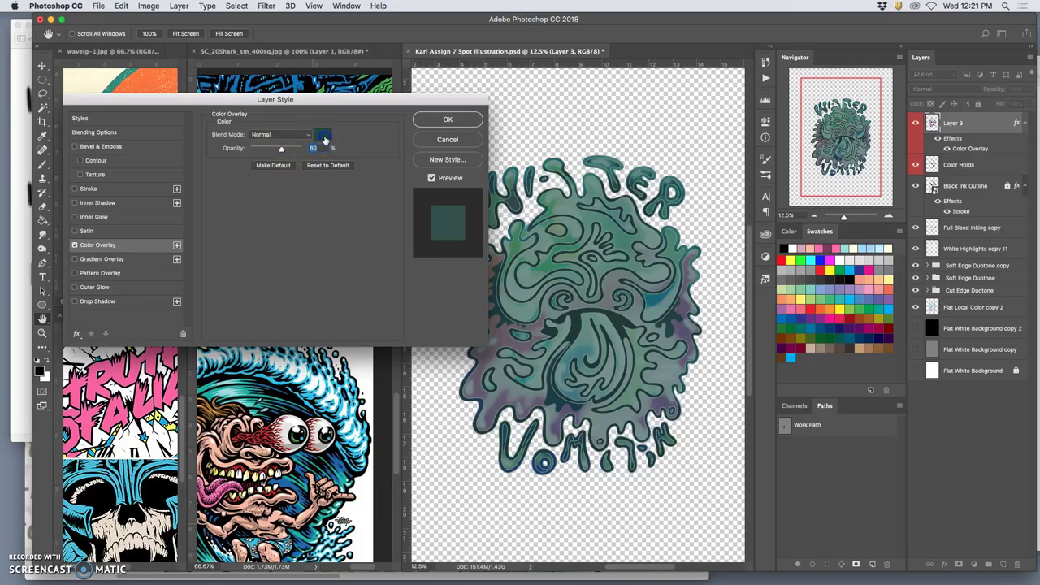
click(323, 135)
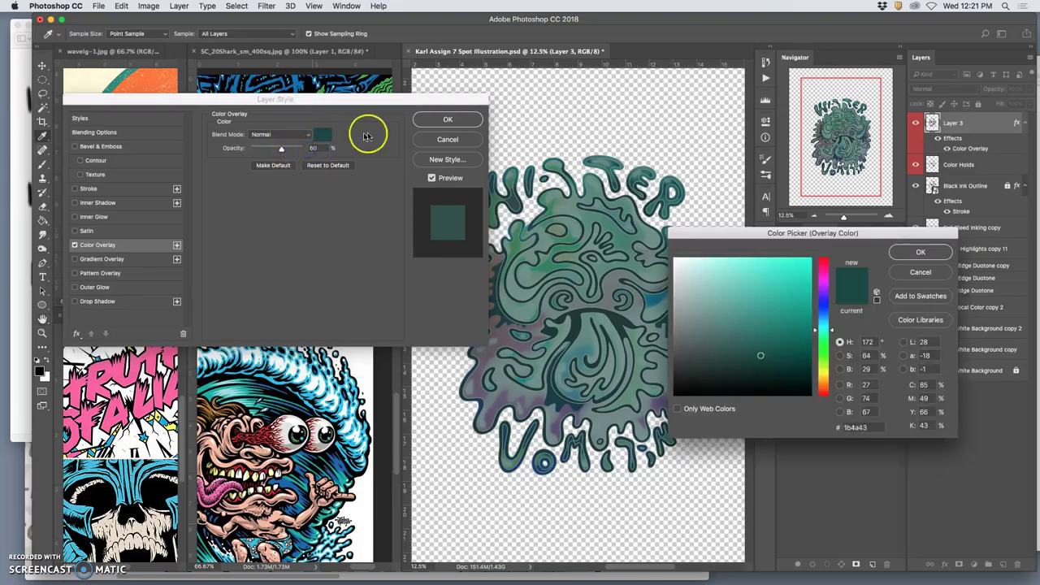
click(674, 259)
click(911, 252)
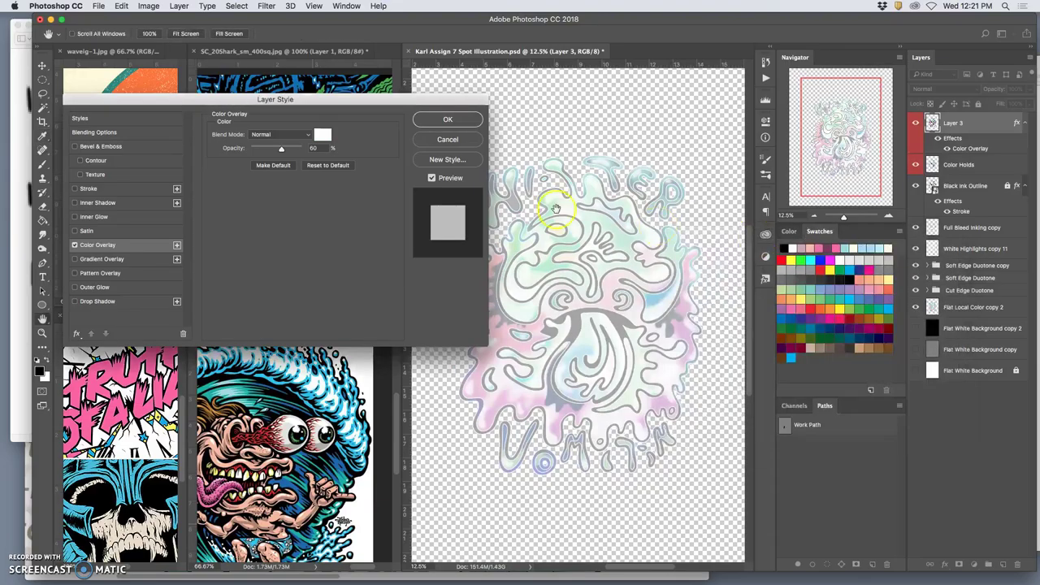
mouse_move(297, 159)
mouse_down()
mouse_move(284, 150)
mouse_move(310, 149)
mouse_up()
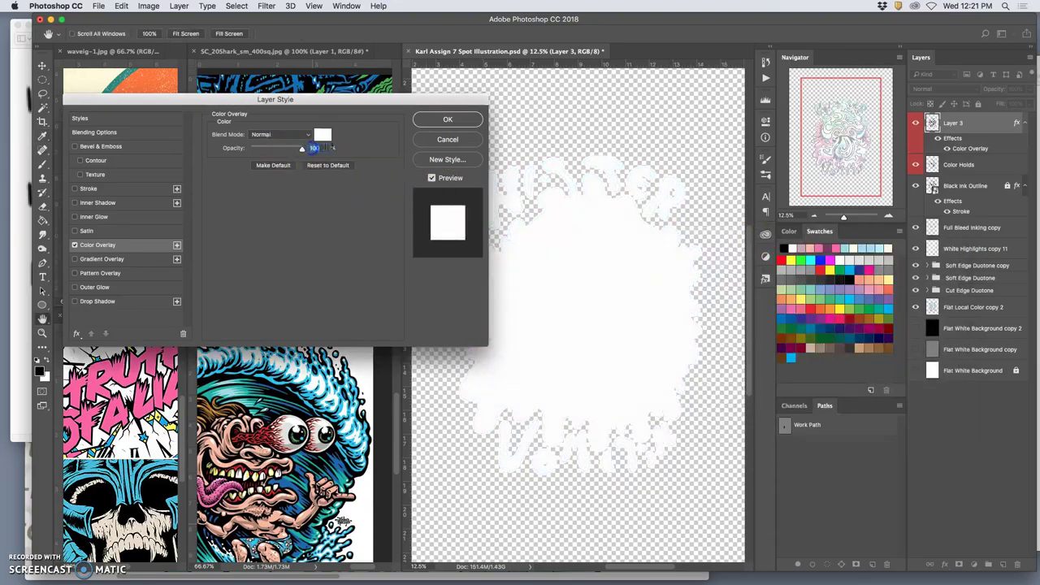
click(433, 122)
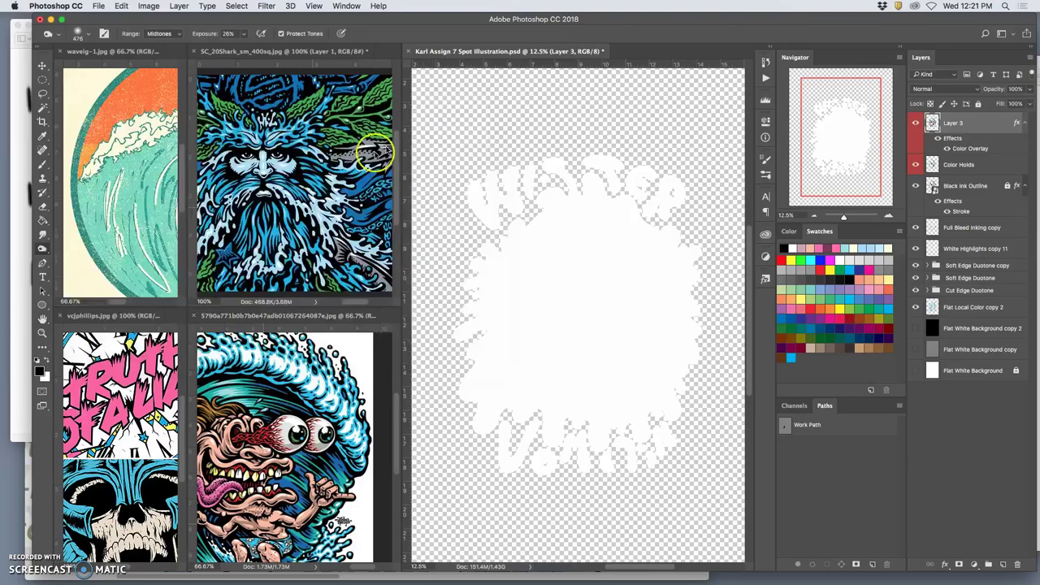
Add a white outside Stroke to Layer 3 and thicken it to 18 px.
double_click(953, 139)
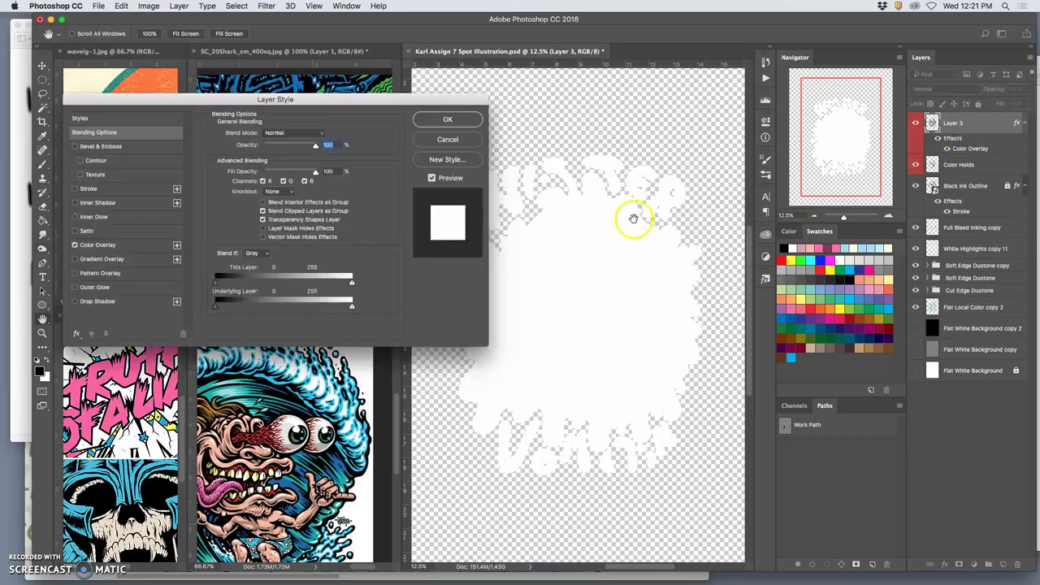
click(75, 189)
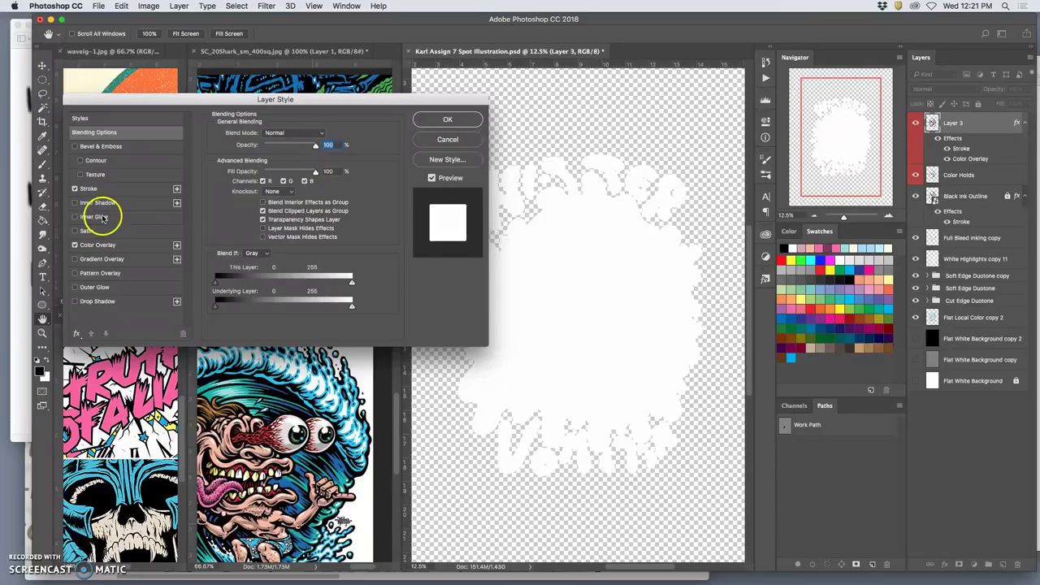
click(109, 192)
drag(255, 132, 260, 134)
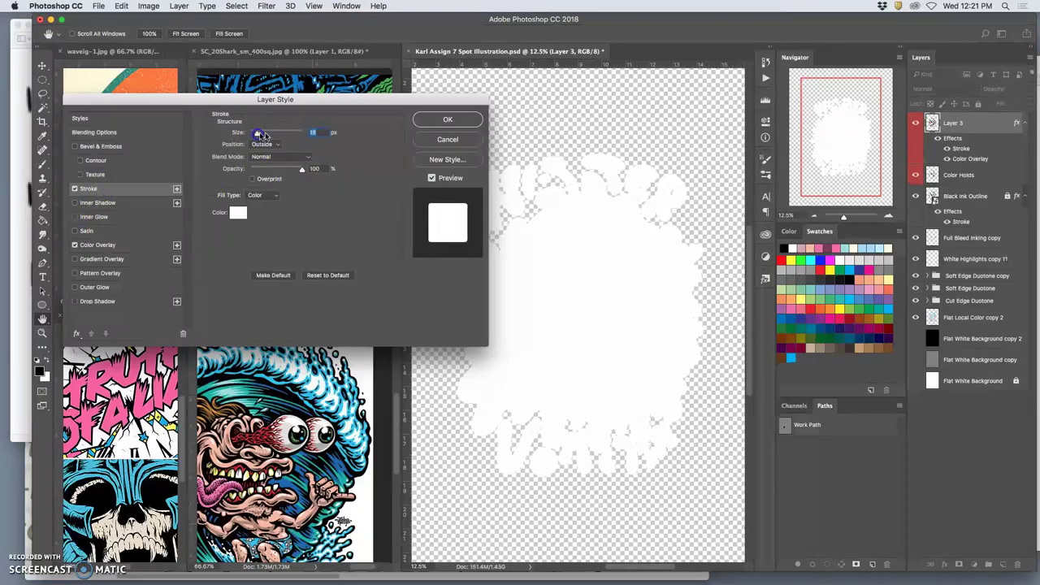
click(428, 121)
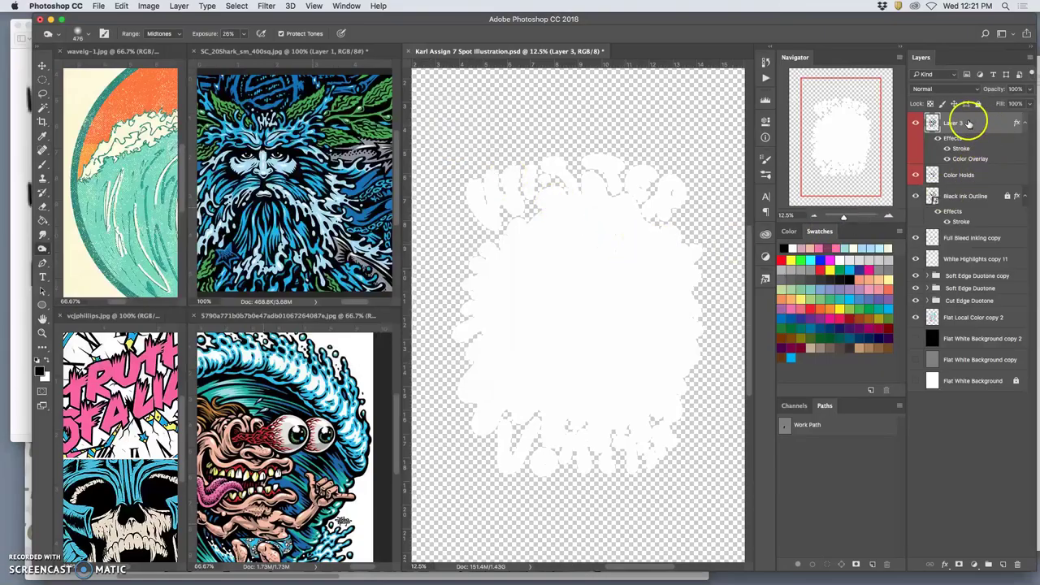
Move Layer 3 beneath the coloured artwork, show the black background, and compare Layer 3's effects.
drag(972, 122, 975, 329)
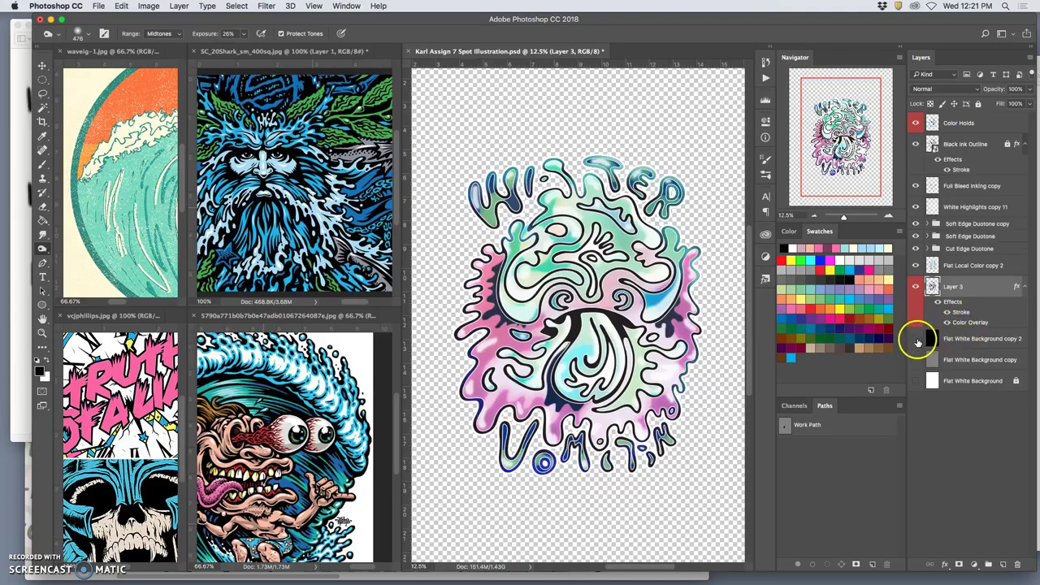
click(917, 338)
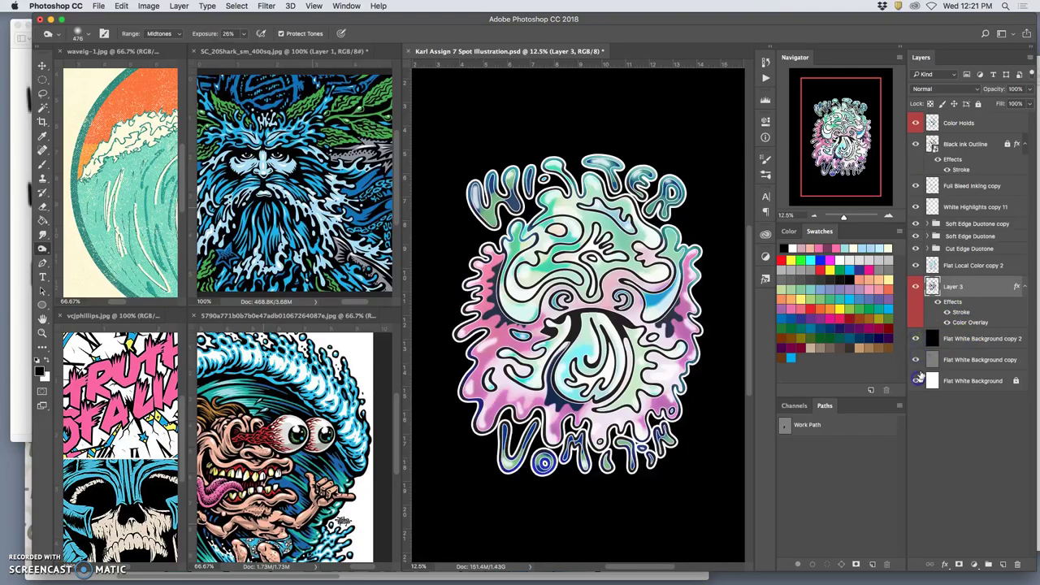
click(916, 289)
click(938, 303)
click(938, 302)
click(938, 302)
click(938, 302)
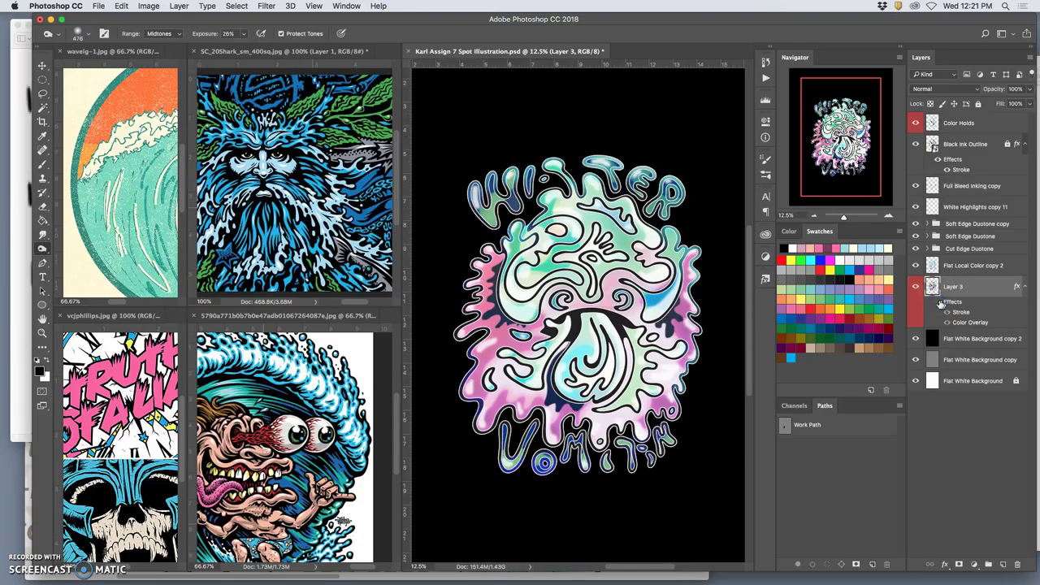
click(954, 301)
Compare the artwork with Color Holds, Layer 3 and Flat Local Color copy 2 toggled.
click(916, 124)
click(917, 133)
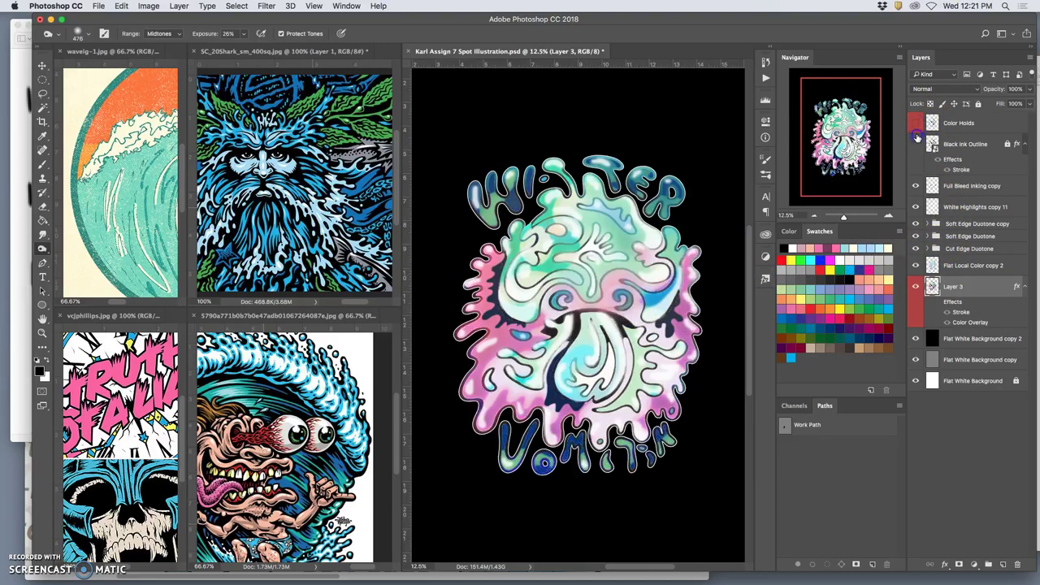
click(917, 132)
click(917, 124)
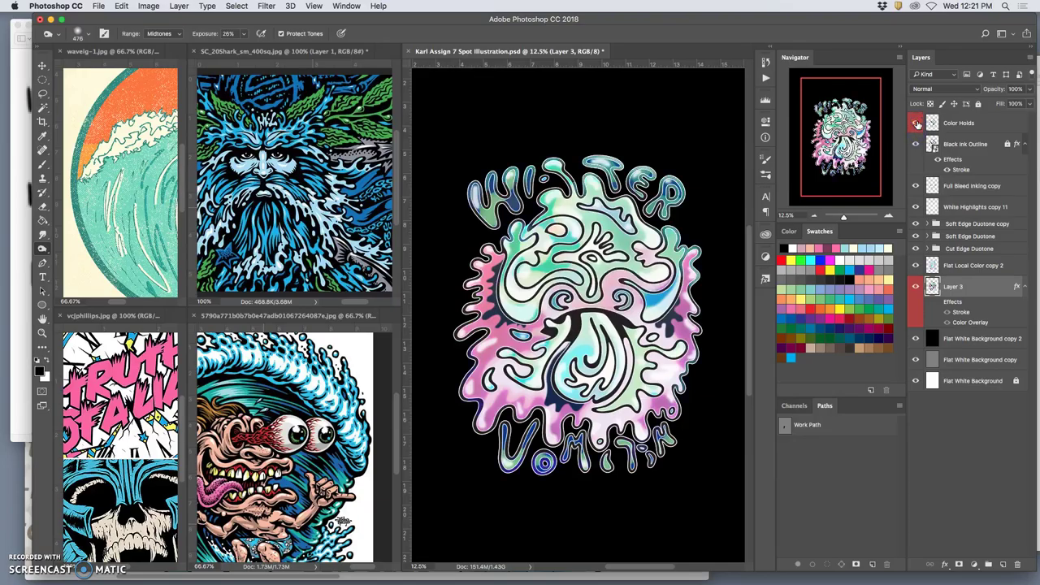
click(917, 123)
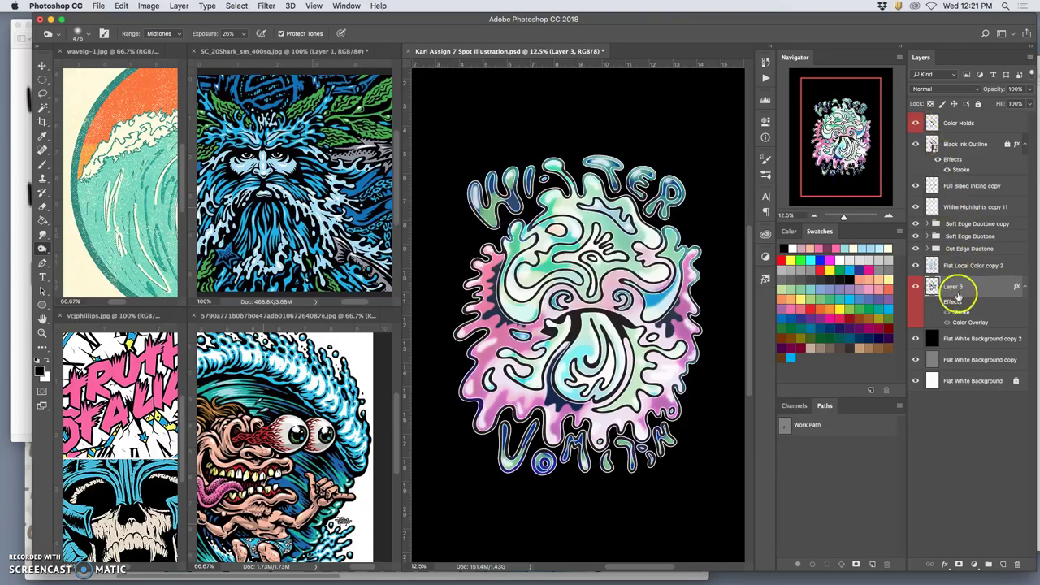
click(916, 287)
click(916, 287)
click(916, 287)
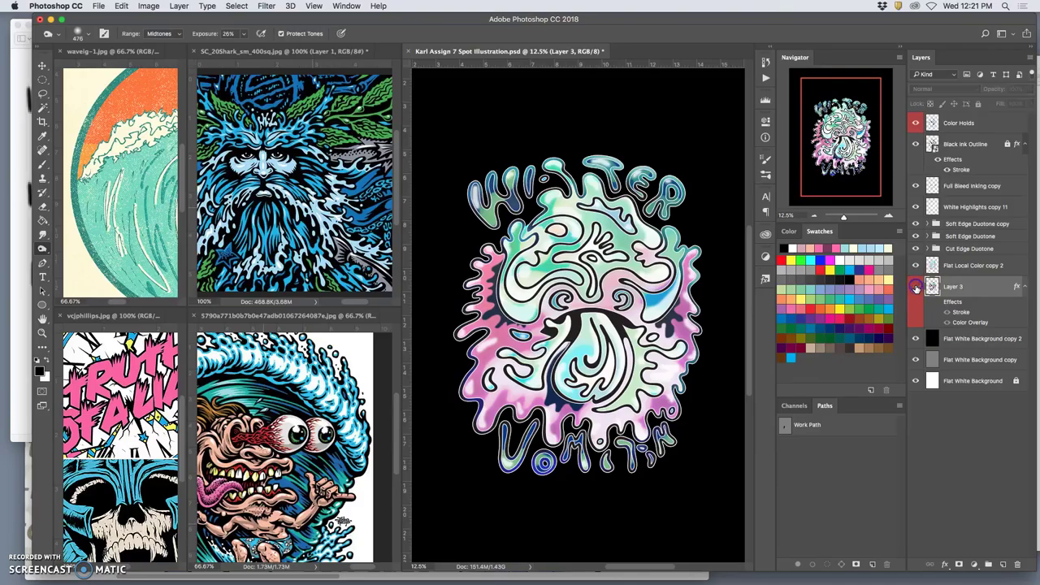
click(916, 266)
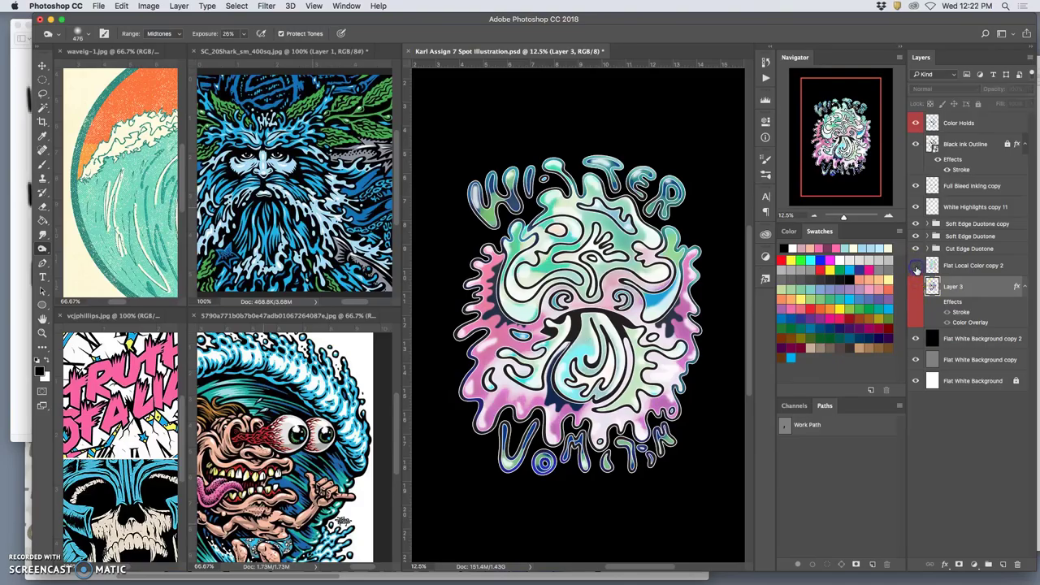
Set Flat Local Color copy 2 to 74% opacity and restore Layer 3 with its effects.
click(959, 267)
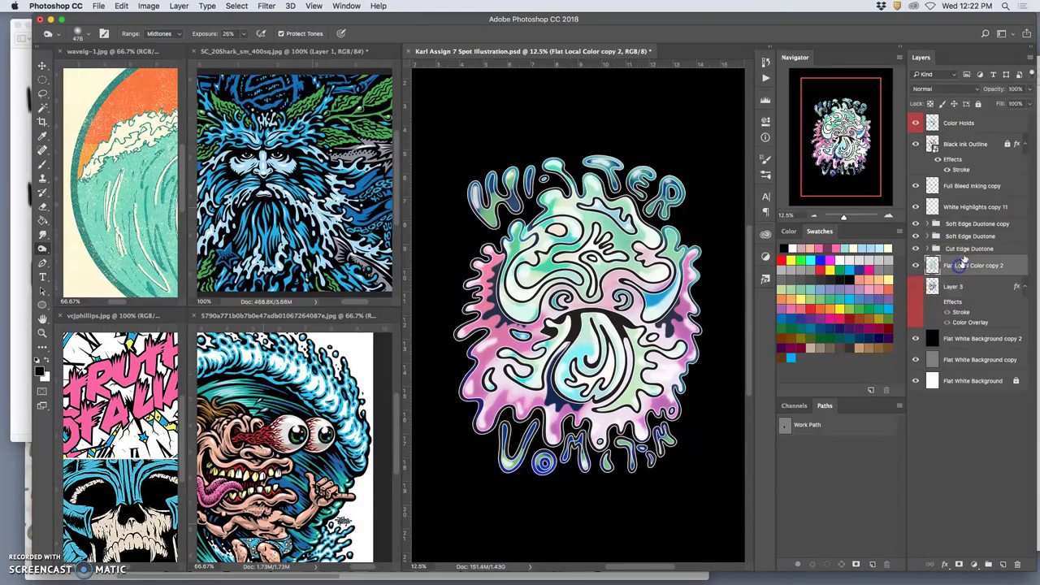
click(1030, 90)
mouse_move(1021, 104)
mouse_down()
mouse_move(1009, 103)
mouse_move(1017, 104)
mouse_up()
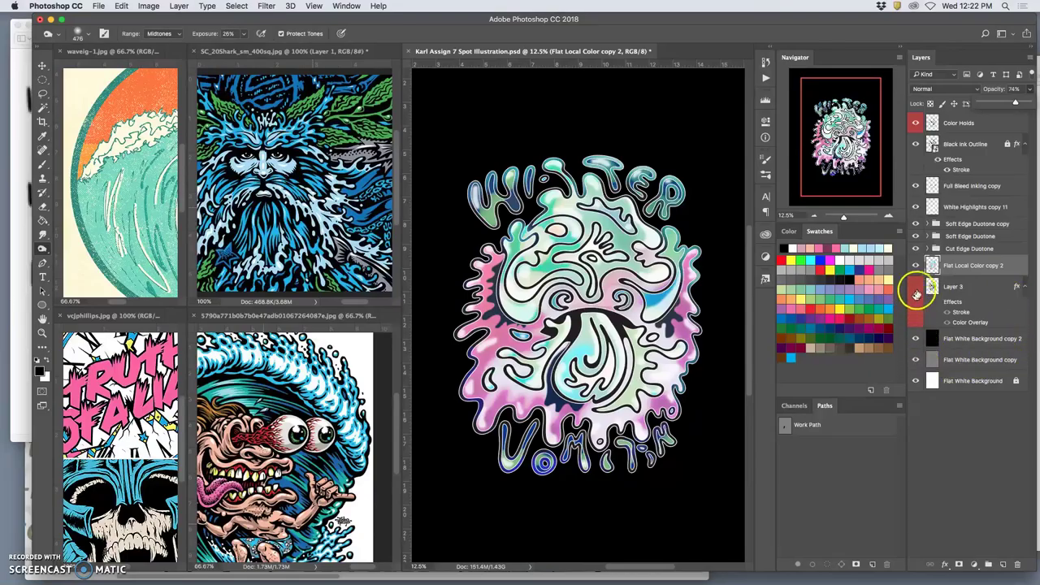
click(916, 290)
click(917, 289)
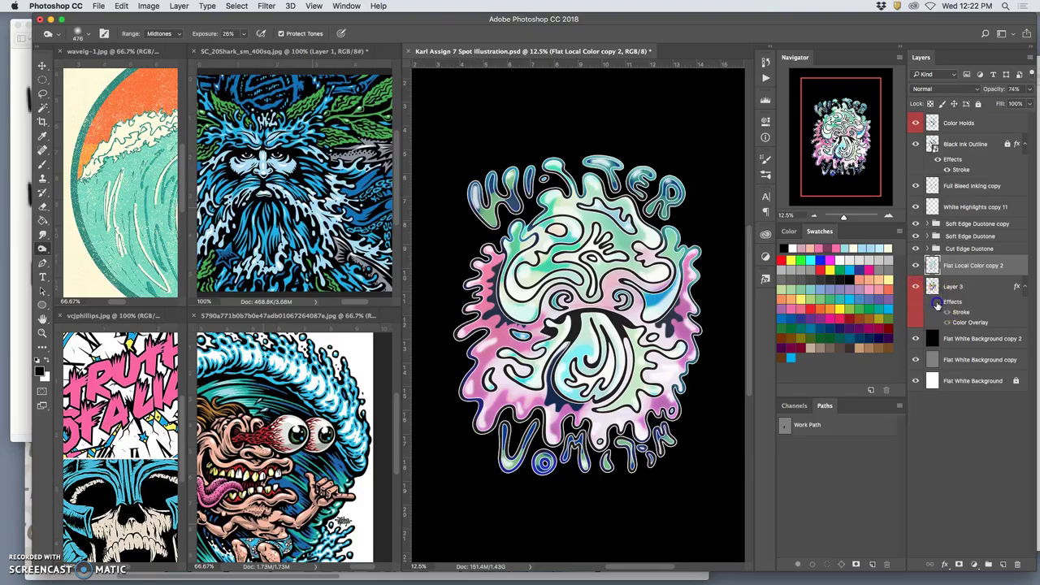
click(938, 302)
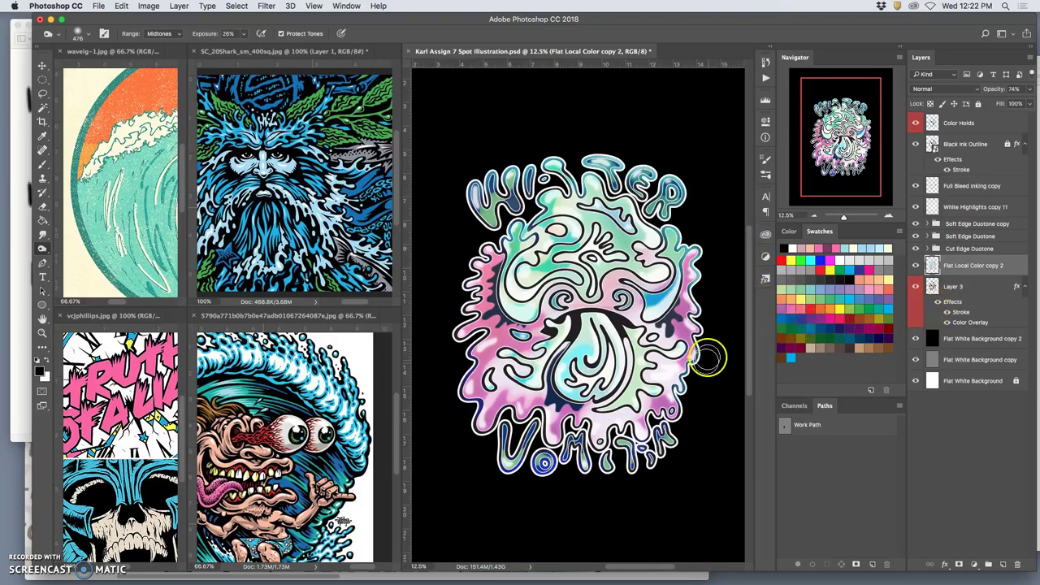
Reduce Layer 3's white stroke size to 8 px.
click(955, 314)
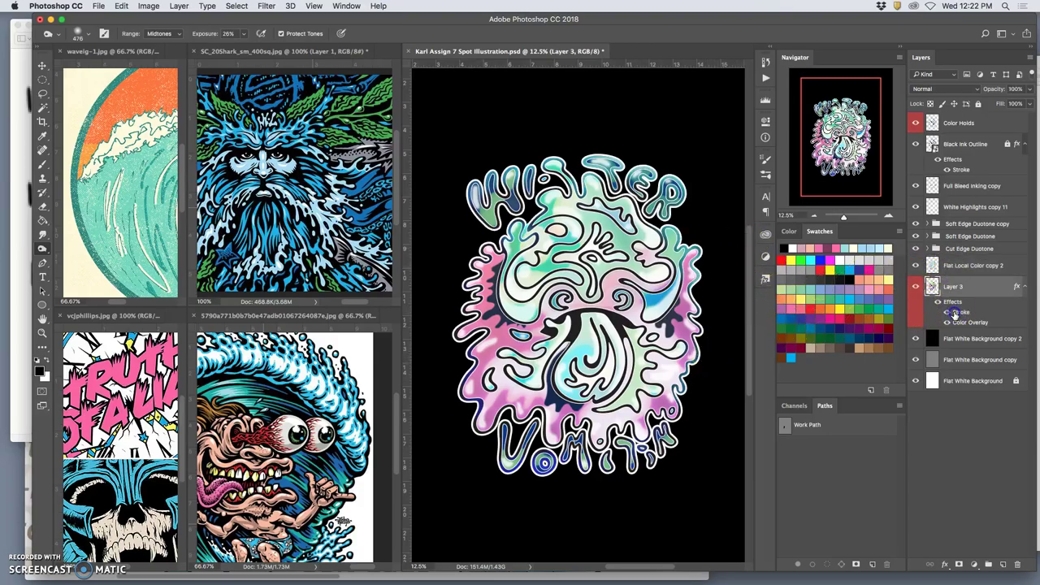
double_click(954, 314)
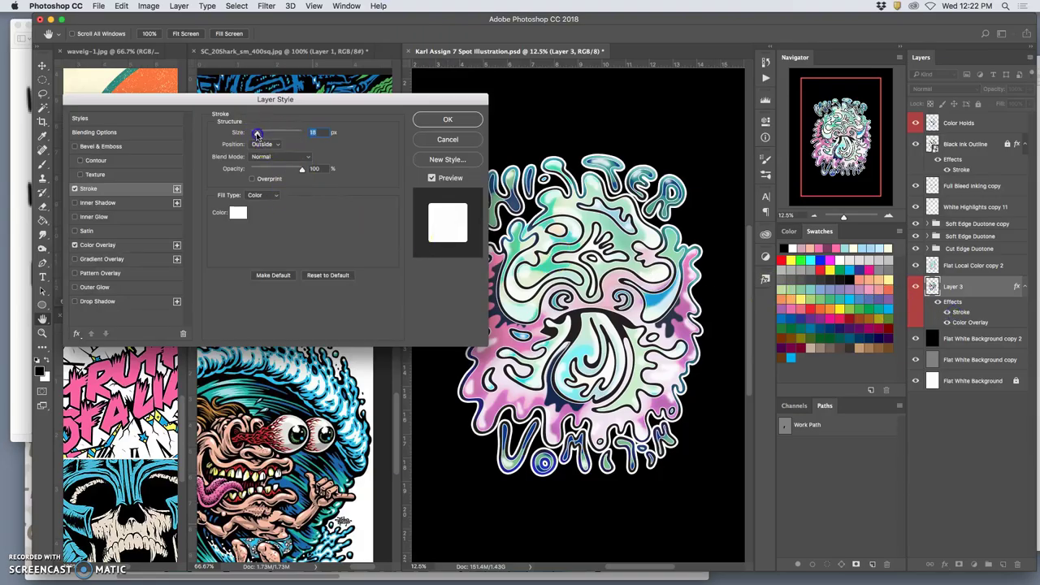
drag(256, 134, 256, 132)
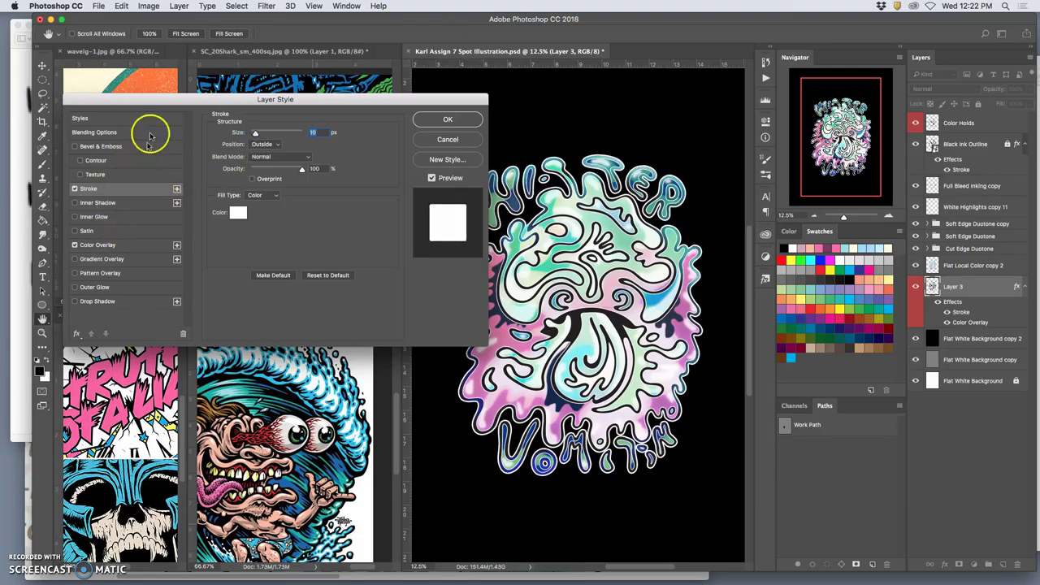
drag(154, 104, 98, 186)
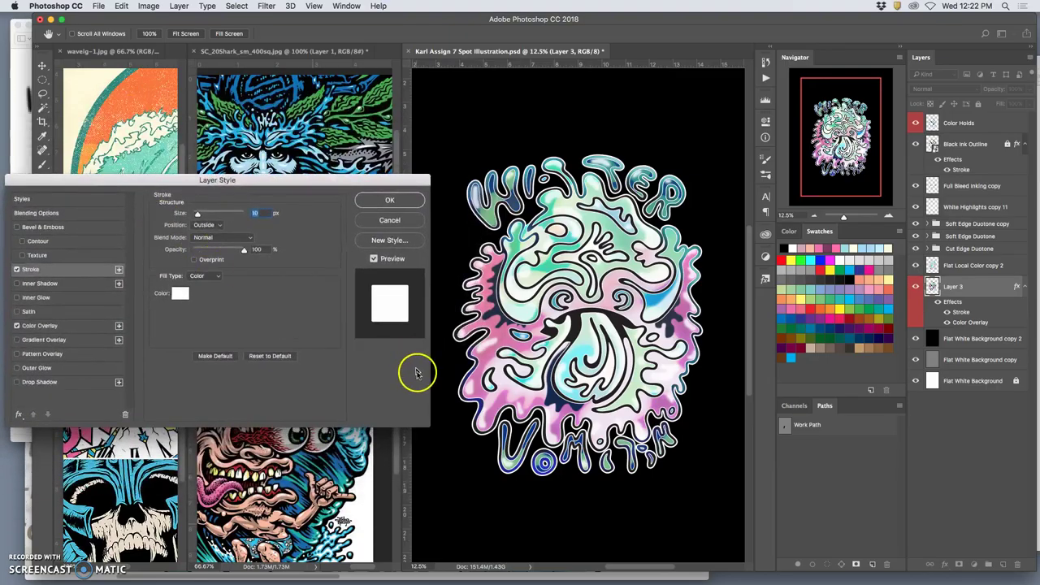
mouse_move(197, 213)
mouse_down()
mouse_move(221, 214)
mouse_move(197, 216)
mouse_up()
click(378, 199)
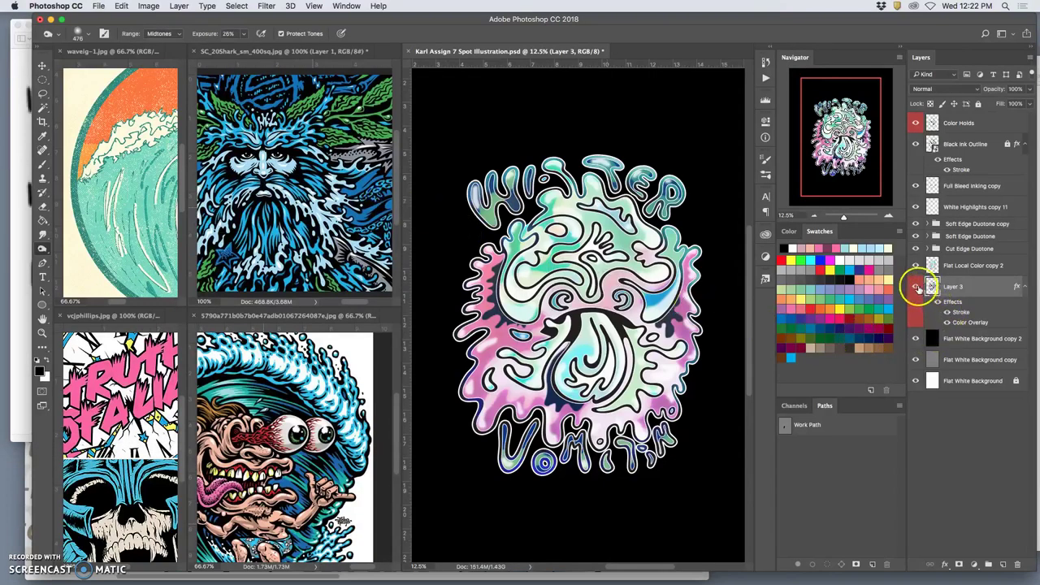
Compare the artwork with and without Layer 3, leaving it hidden.
click(916, 287)
click(916, 287)
click(916, 287)
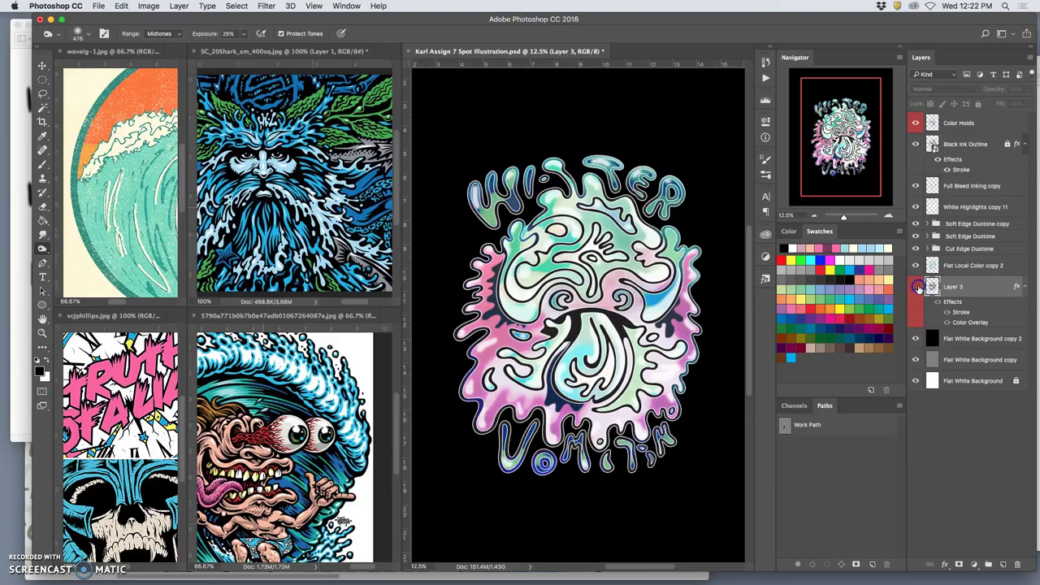
click(916, 287)
click(916, 287)
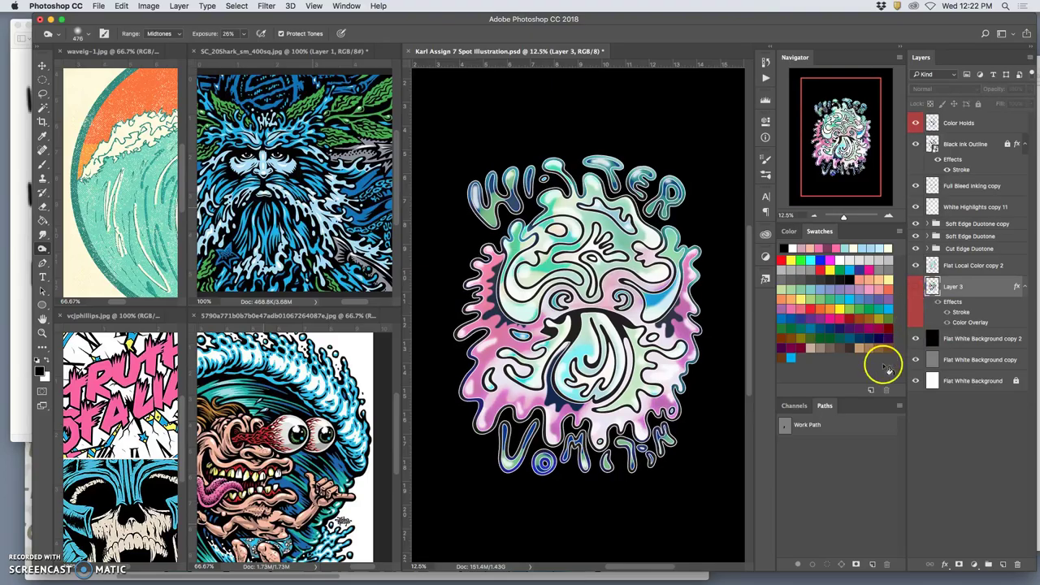
Show Layer 3 again and make its stroke thinner.
click(917, 287)
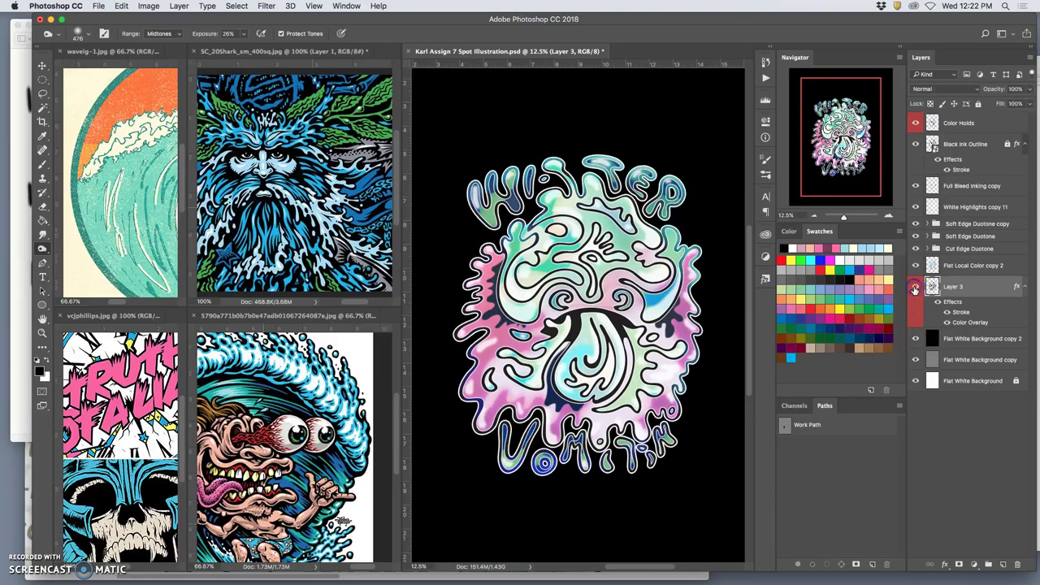
double_click(957, 311)
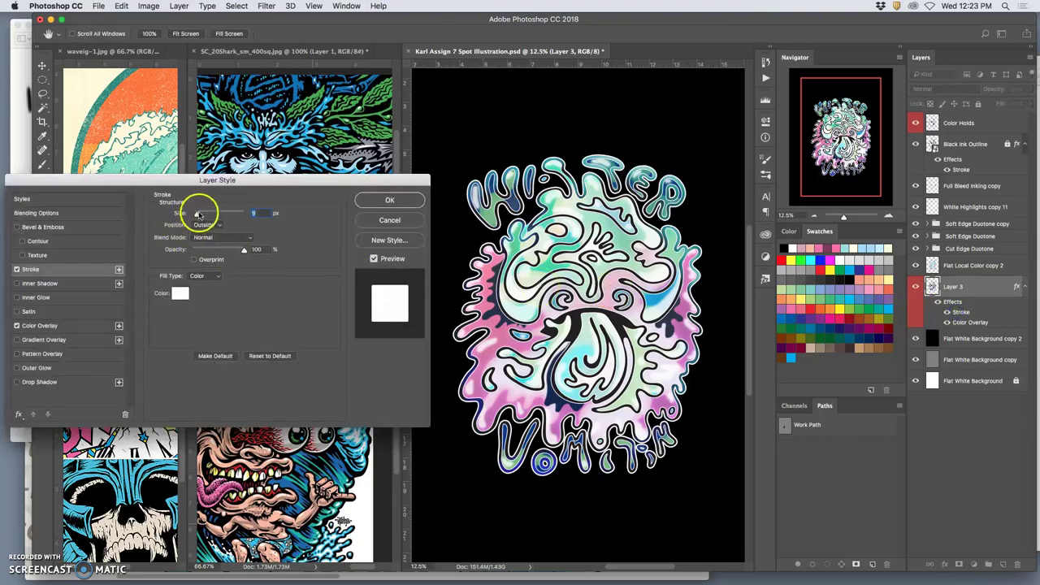
click(197, 216)
drag(196, 215, 196, 216)
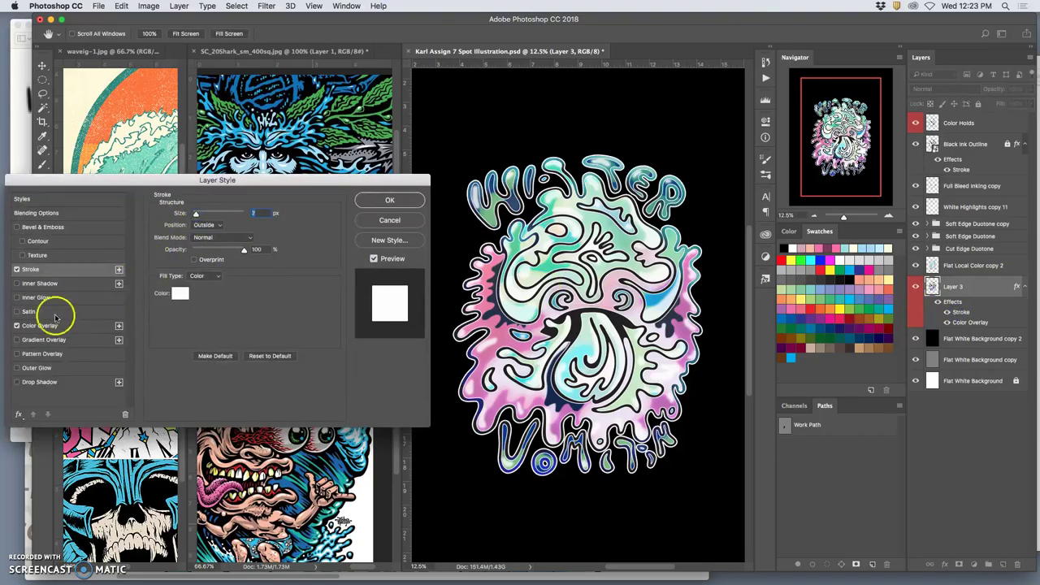
Add a Gradient Overlay to Layer 3 and turn off its Color Overlay.
click(18, 340)
click(33, 341)
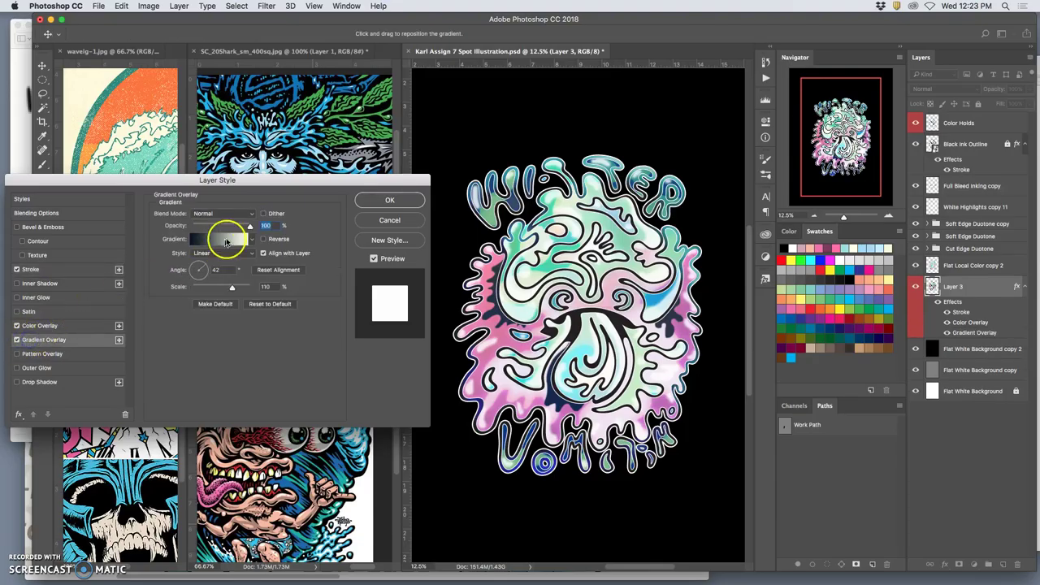
click(362, 201)
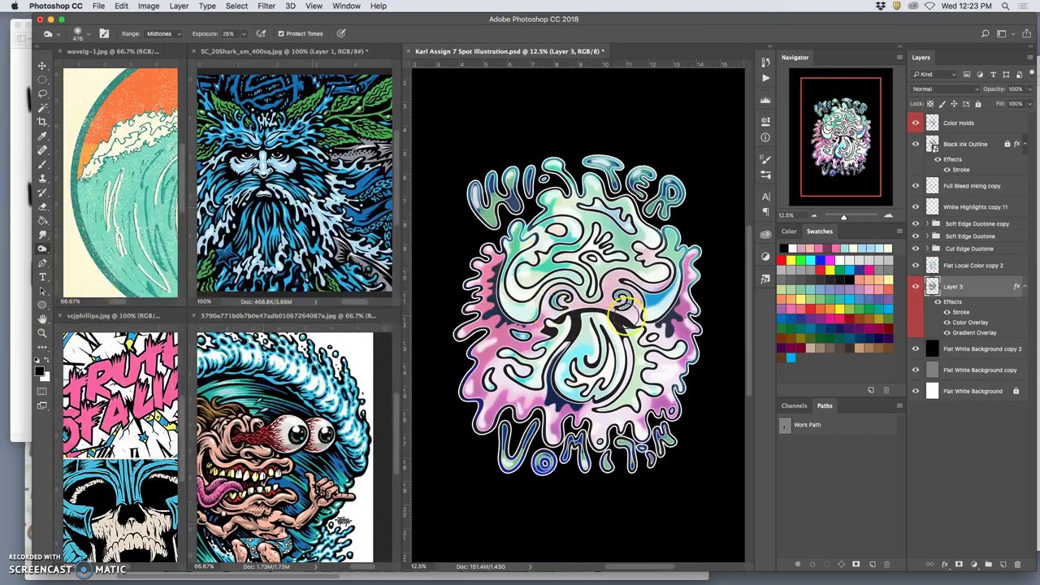
click(947, 322)
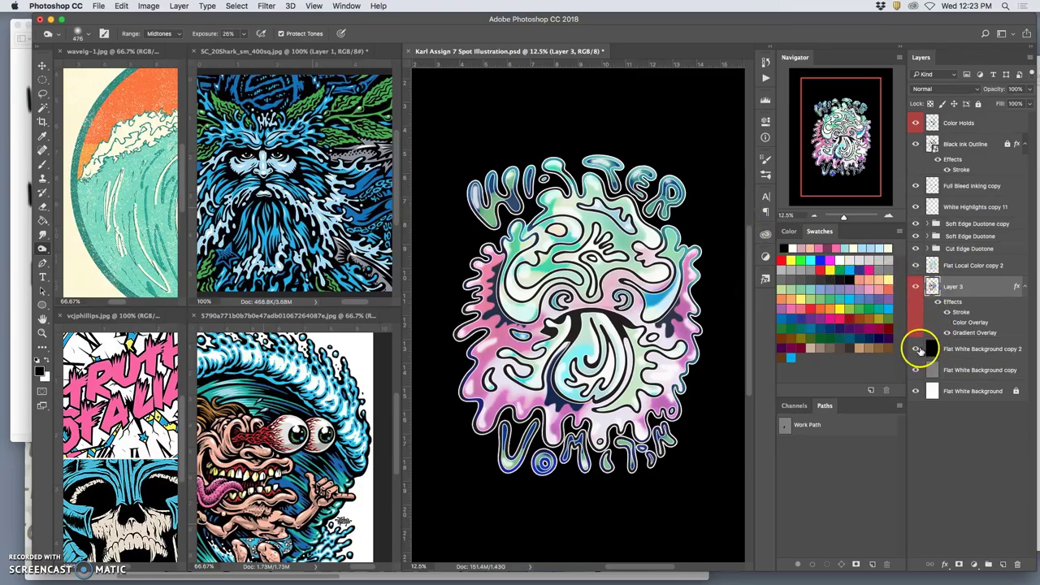
Hide the three background layers and save the document.
click(916, 349)
click(916, 370)
click(916, 391)
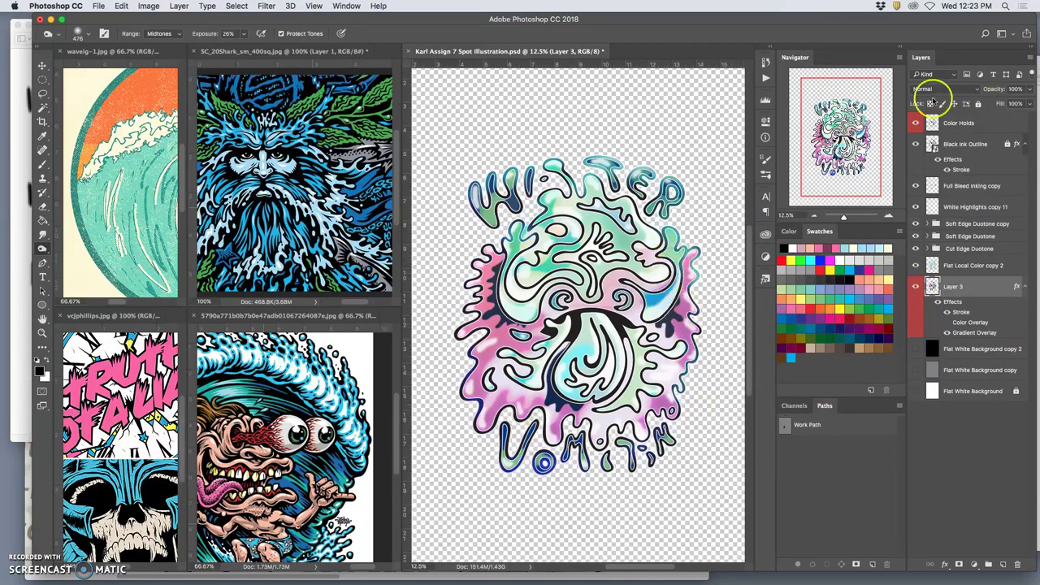
click(98, 6)
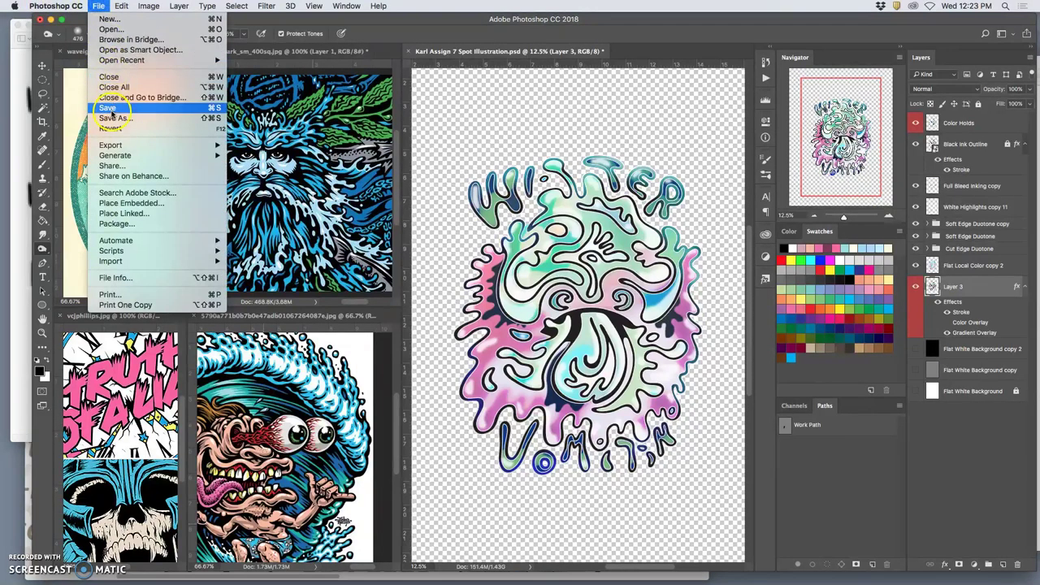
click(109, 108)
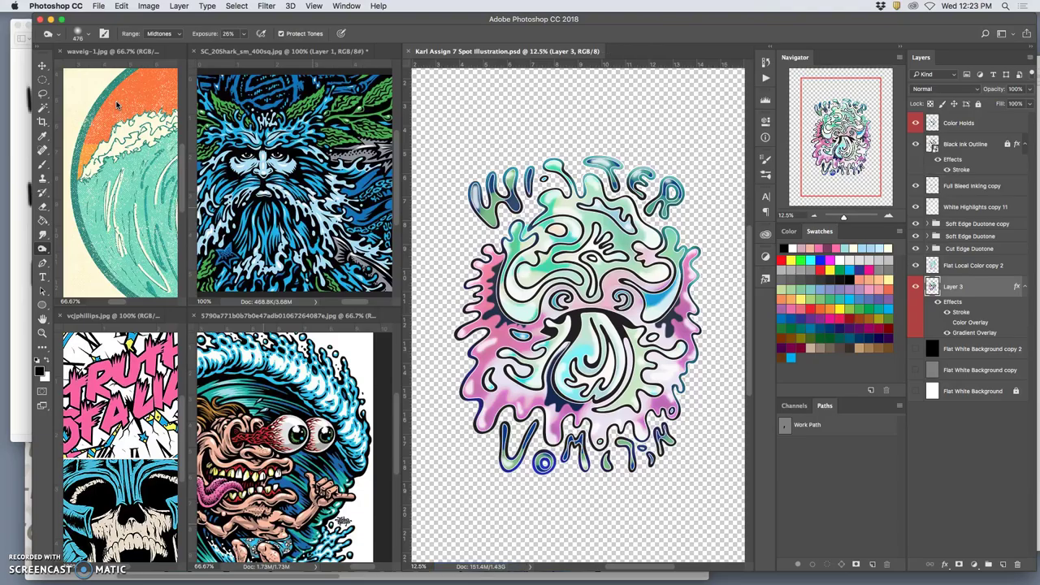
Save a PNG copy of the spot illustration to the Desktop with default PNG options.
click(96, 6)
click(351, 159)
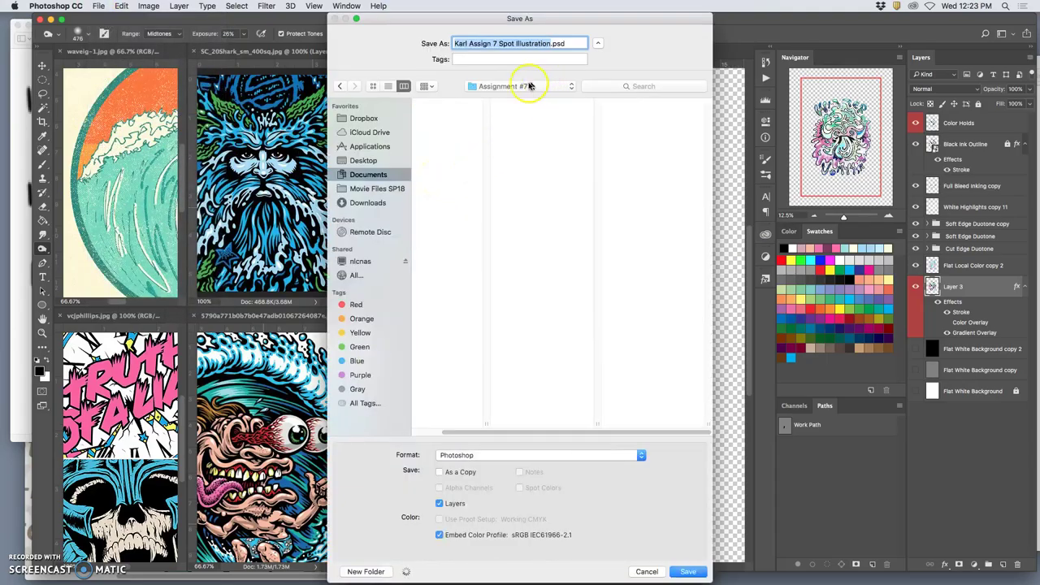
click(513, 459)
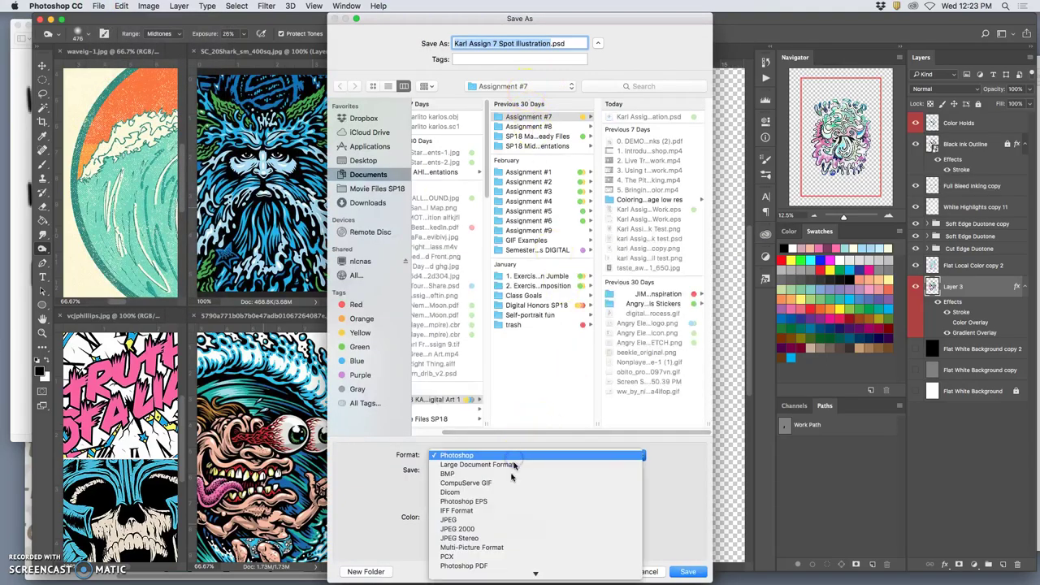
mouse_move(531, 573)
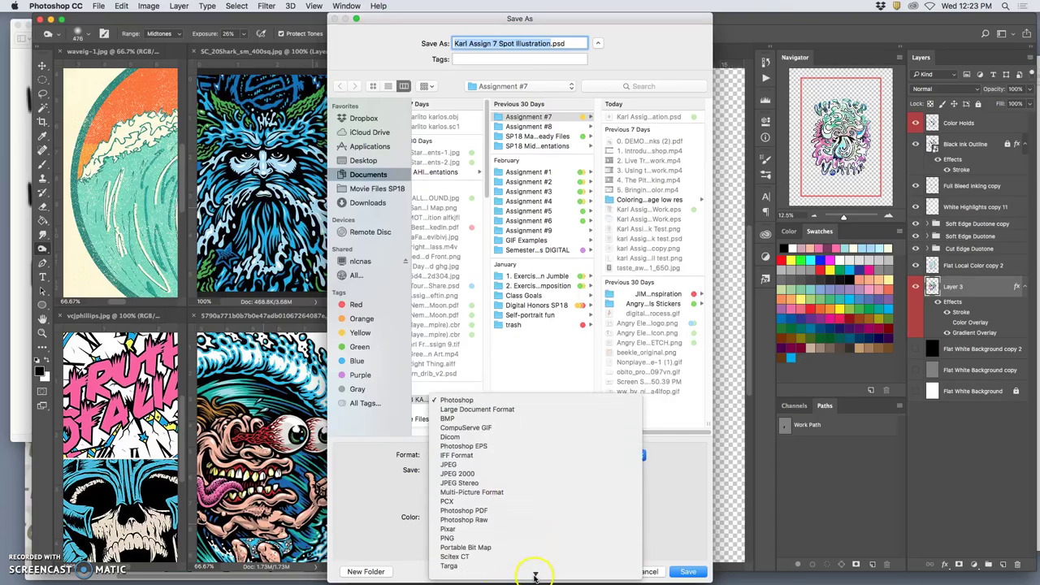
click(508, 521)
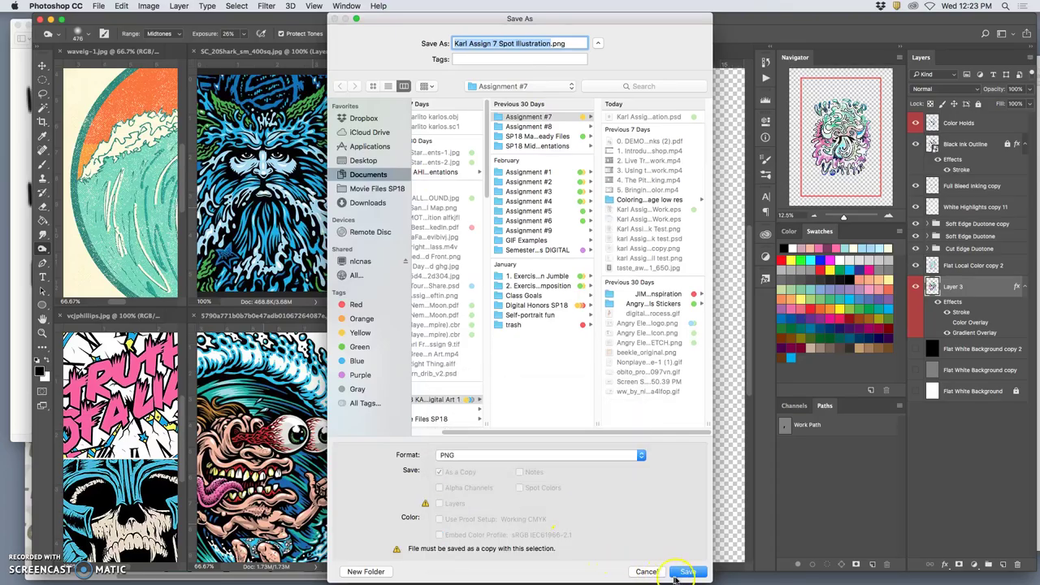
key(super+shift+d)
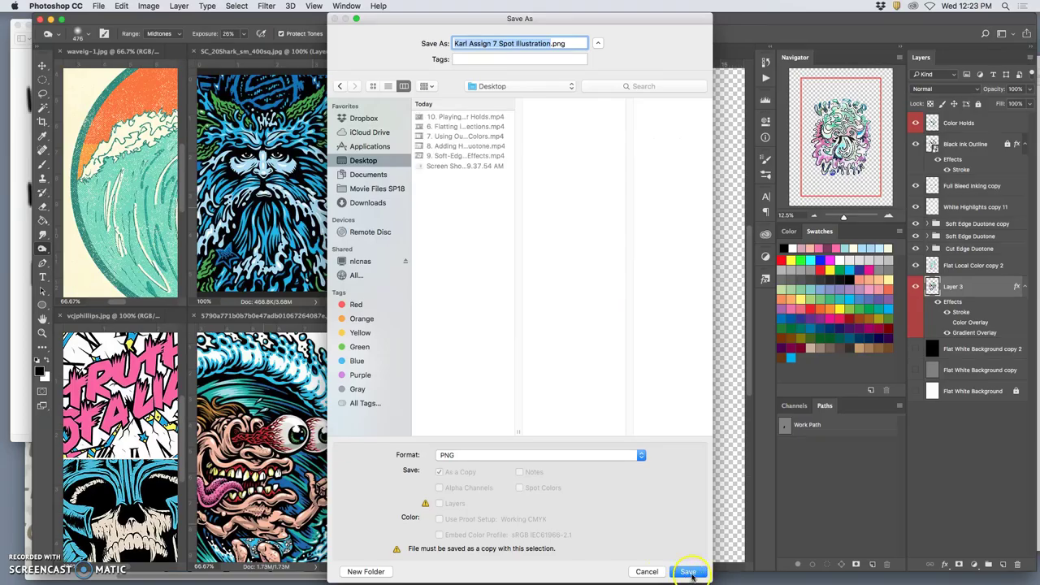
click(689, 572)
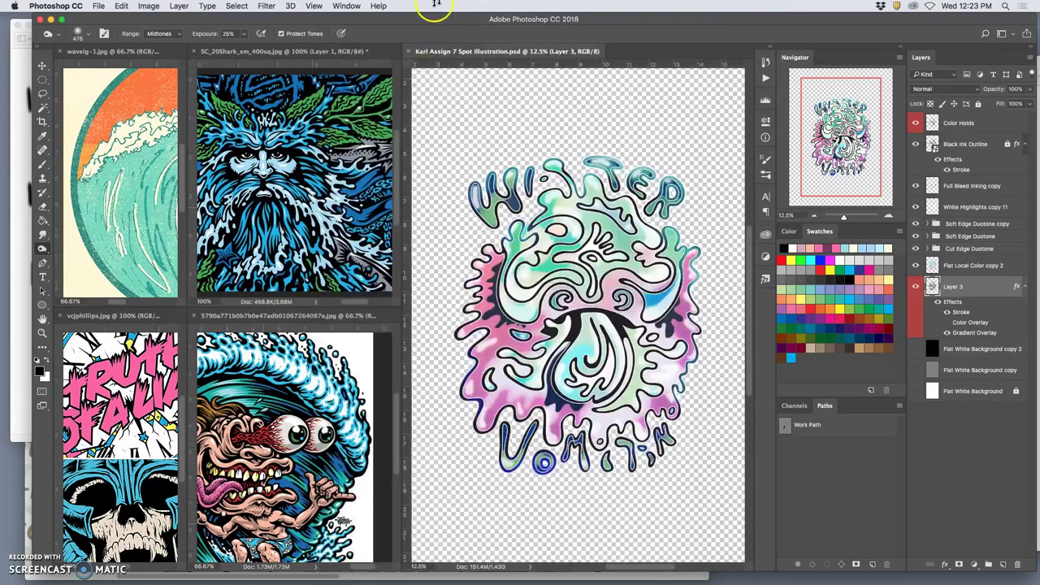
click(585, 260)
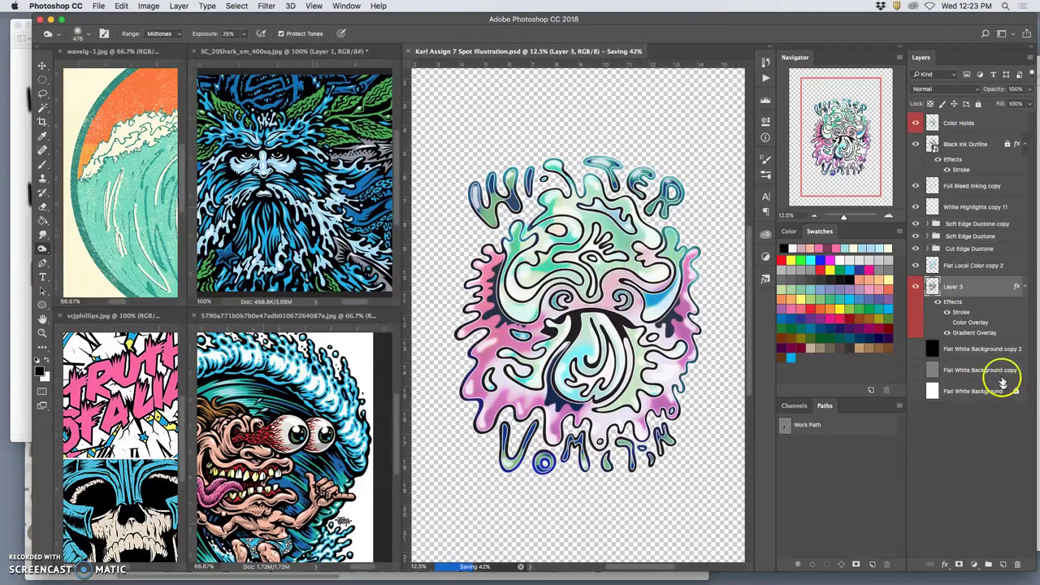
mouse_move(956, 177)
mouse_down()
mouse_move(925, 158)
mouse_move(937, 145)
mouse_move(915, 126)
mouse_up()
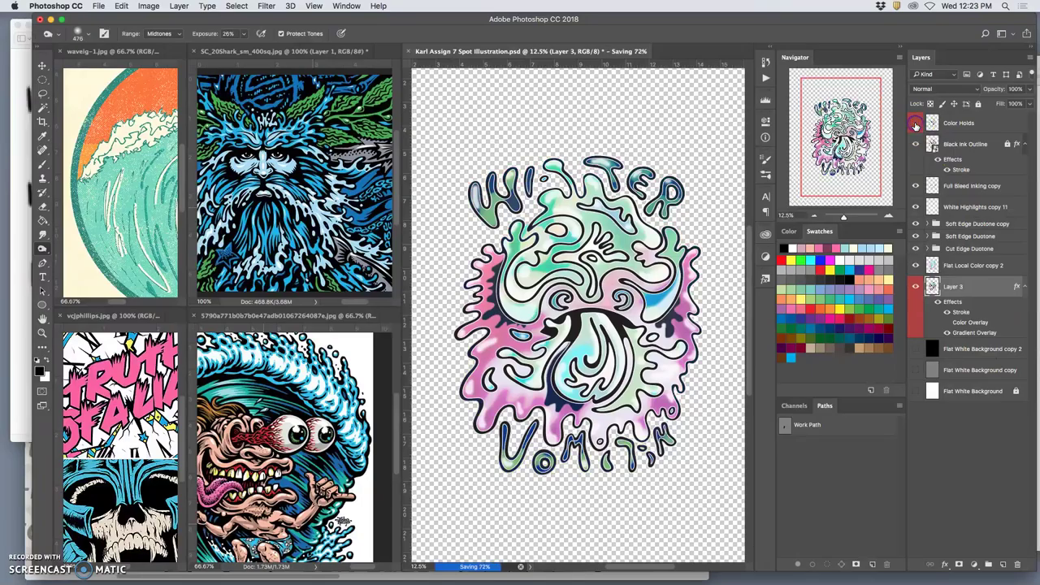
Hide the inking, highlight and remaining colour layers so only the black outlines show.
drag(919, 164, 915, 288)
right_click(913, 265)
click(911, 267)
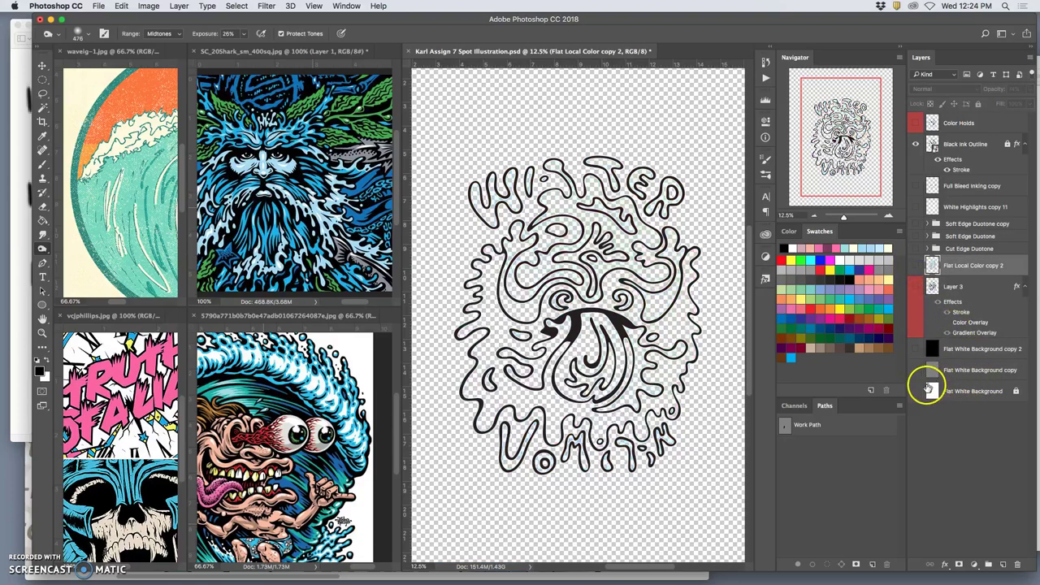
click(916, 392)
click(916, 391)
Save a 'Linework' PNG copy of the illustration to the Desktop, then show the colour layers again.
click(99, 6)
click(135, 118)
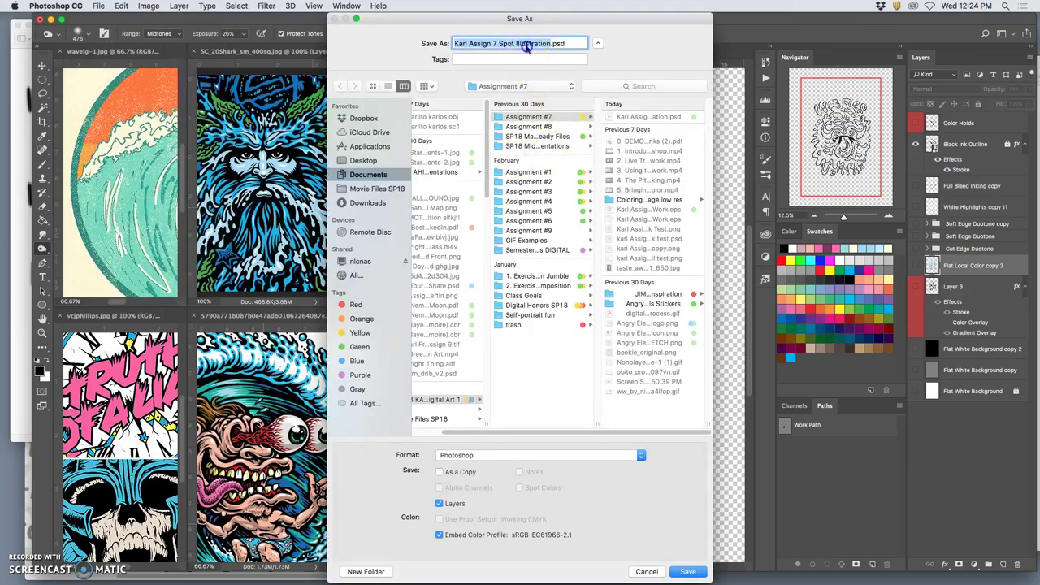
click(529, 45)
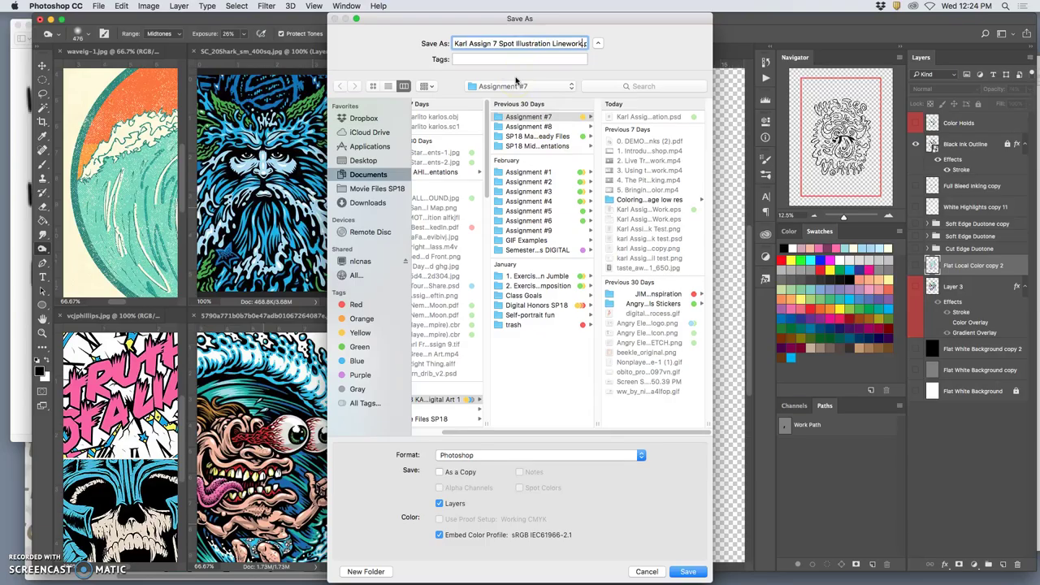
click(515, 458)
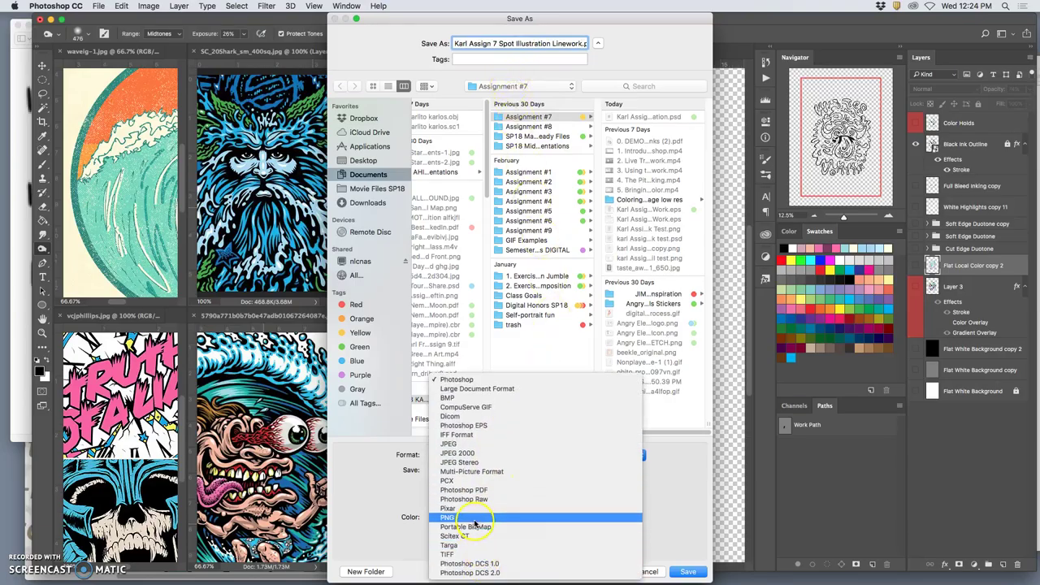
click(475, 519)
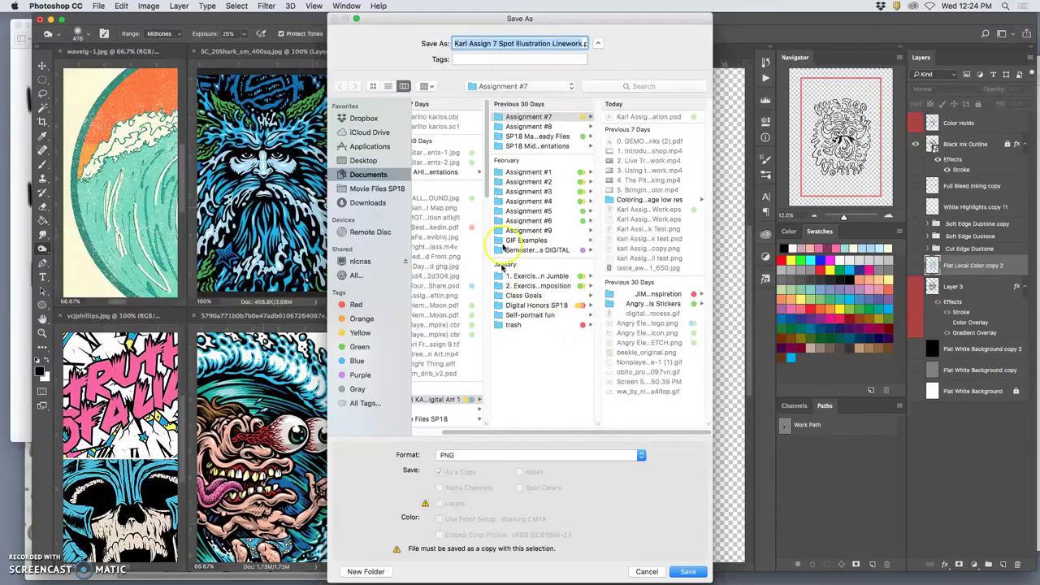
key(super+shift+d)
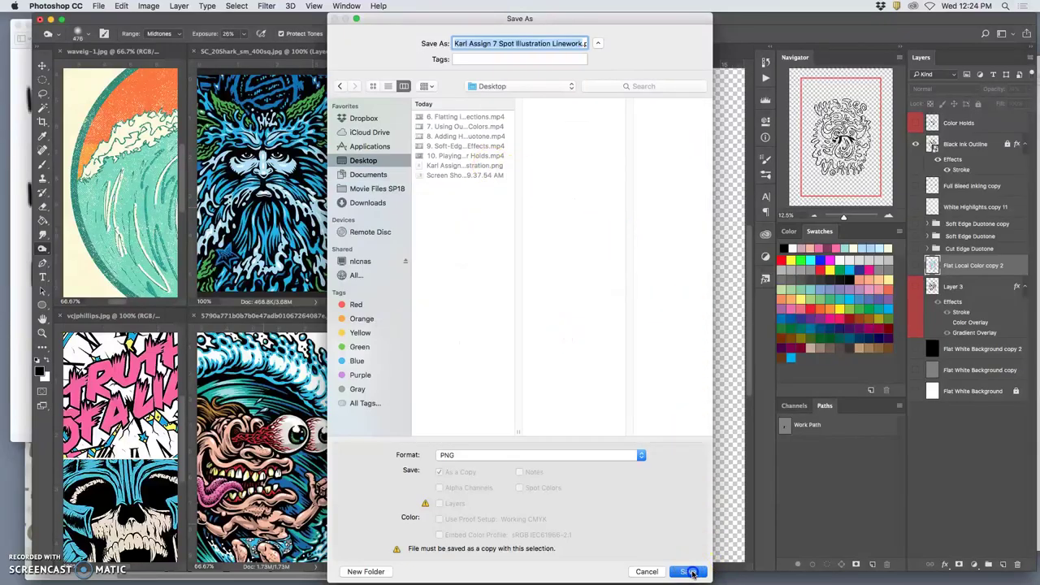
key(Return)
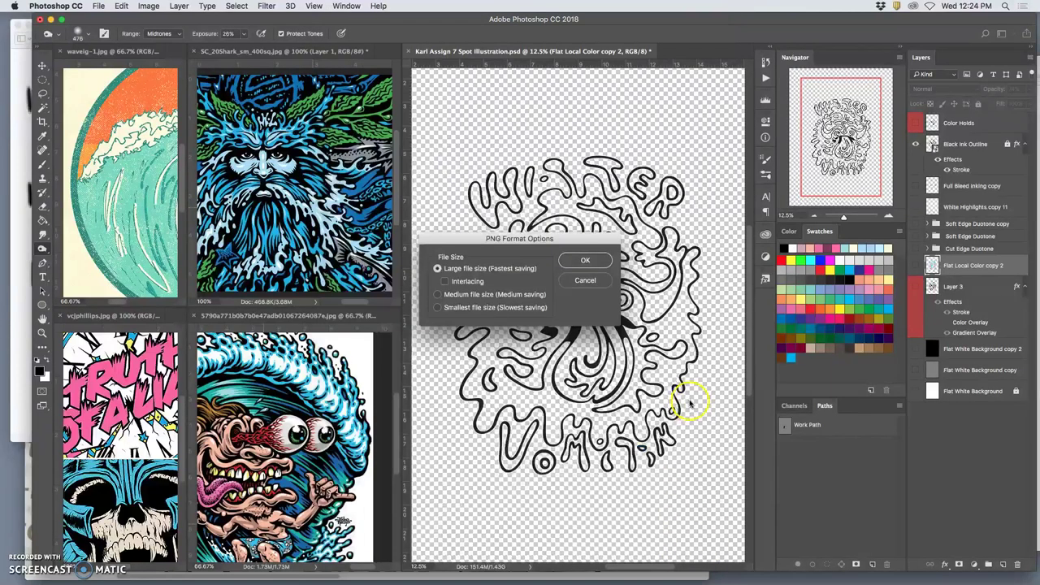
click(586, 263)
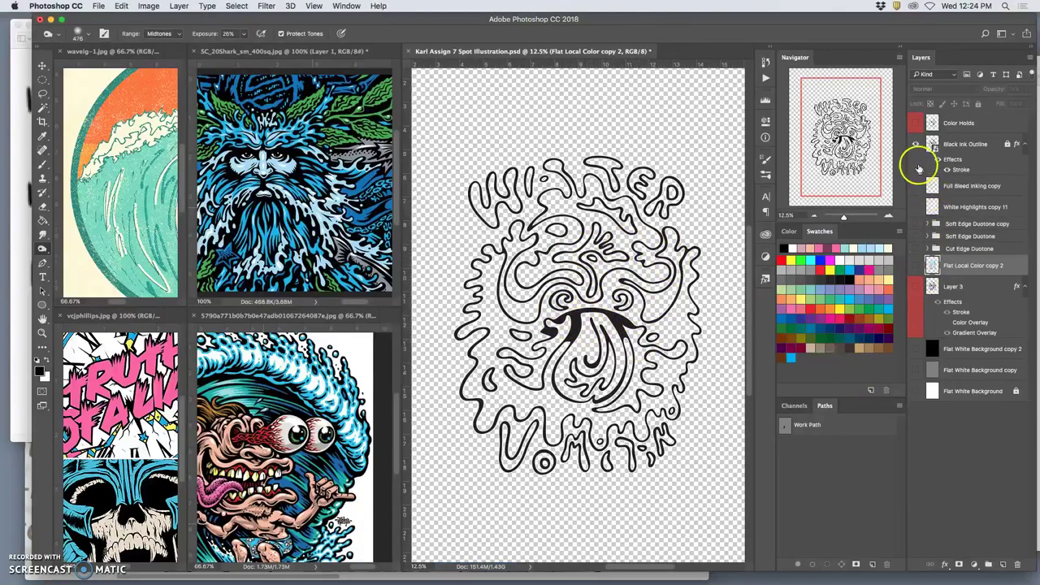
drag(917, 124, 916, 269)
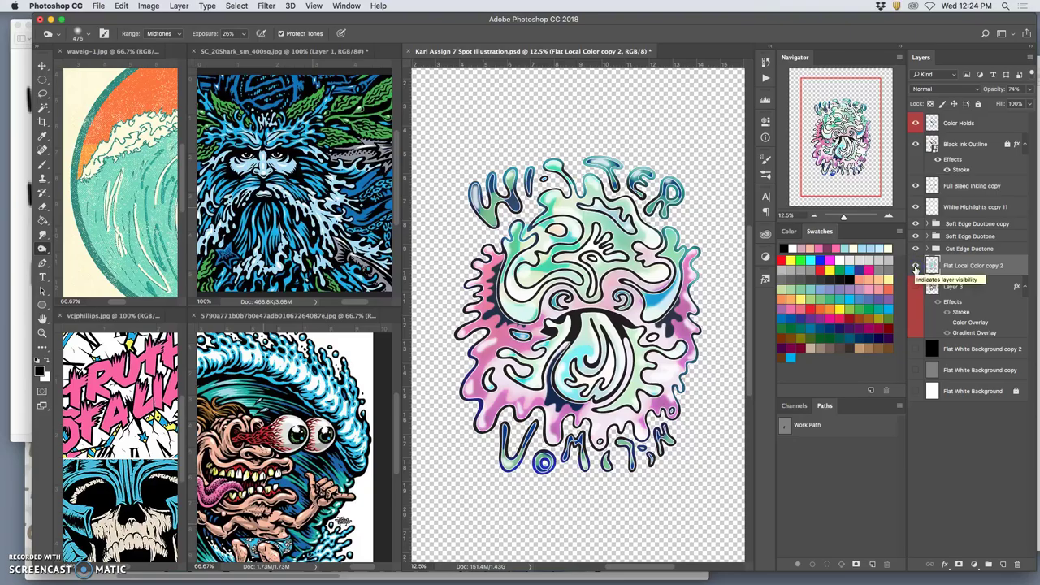
Turn the Cut Edge Duotone colour layers back on, then close the illustration and save its changes.
click(953, 248)
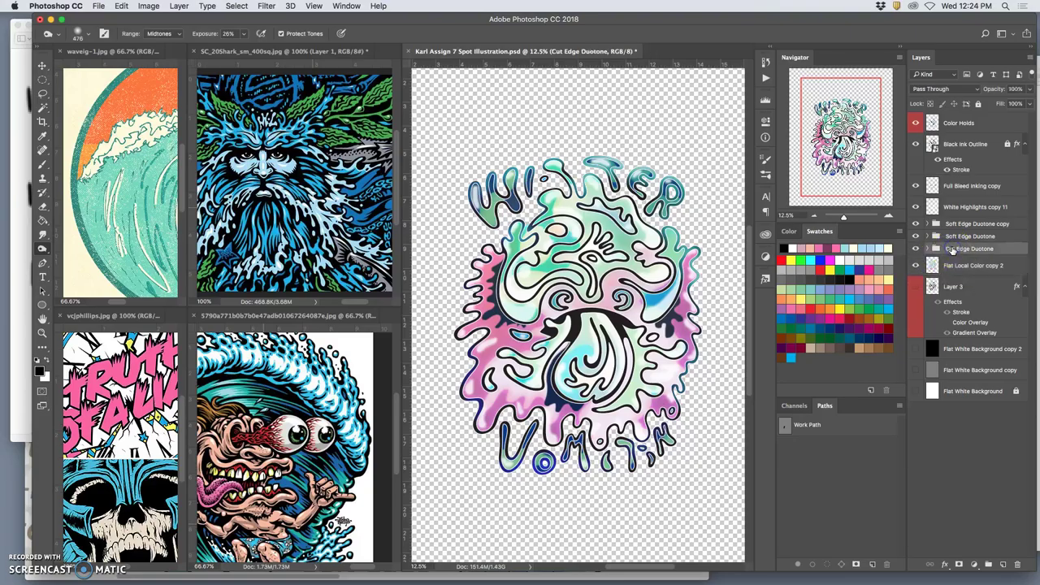
mouse_move(958, 271)
mouse_down()
mouse_move(966, 145)
mouse_move(960, 310)
mouse_move(918, 294)
mouse_up()
click(917, 349)
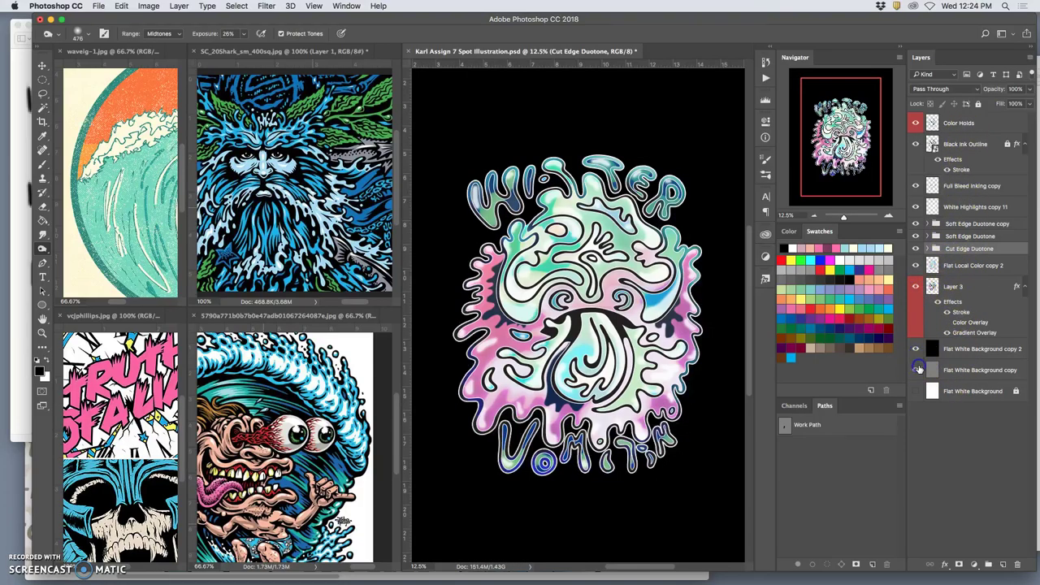
click(916, 348)
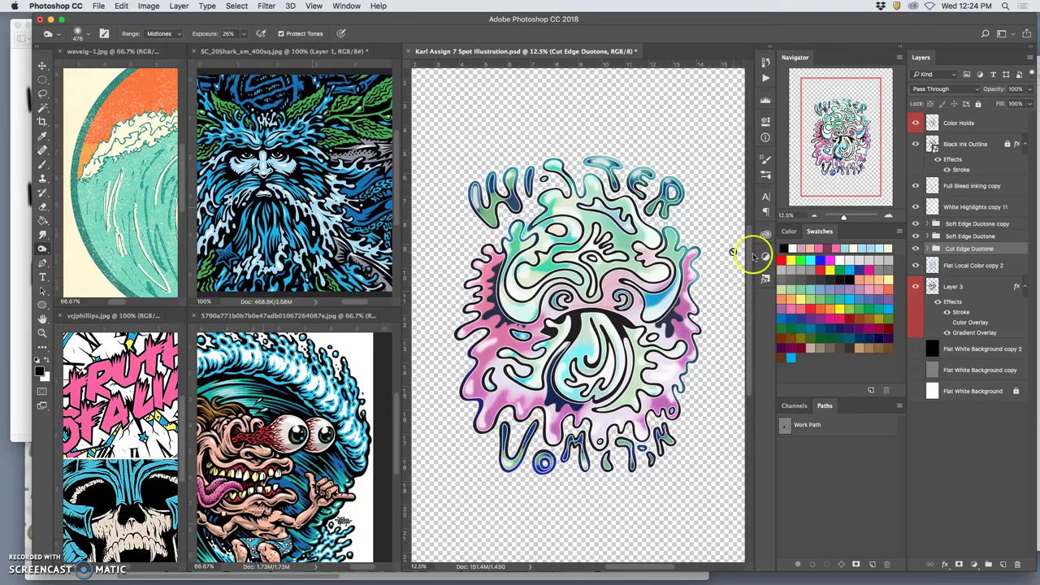
click(409, 51)
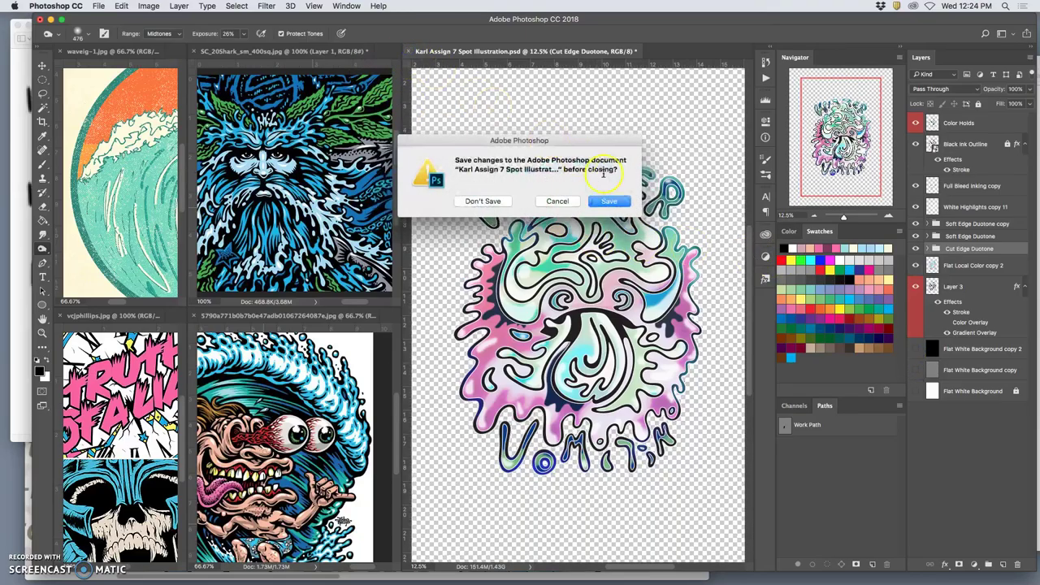
click(608, 201)
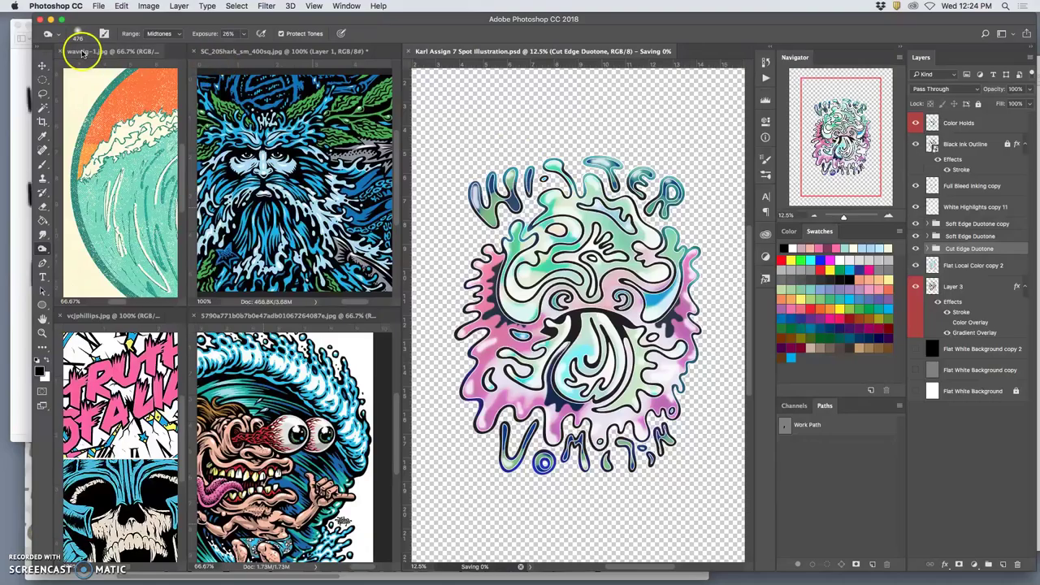
Minimise Photoshop, close the small screenshot window, and scroll around the Nicomon Evolution Breakdown PDF.
click(51, 18)
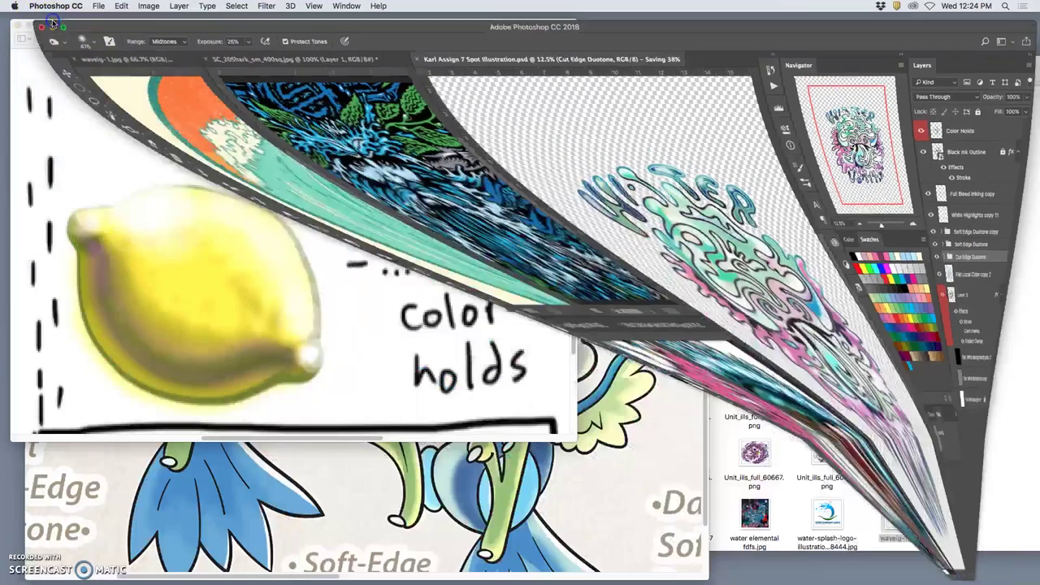
click(18, 26)
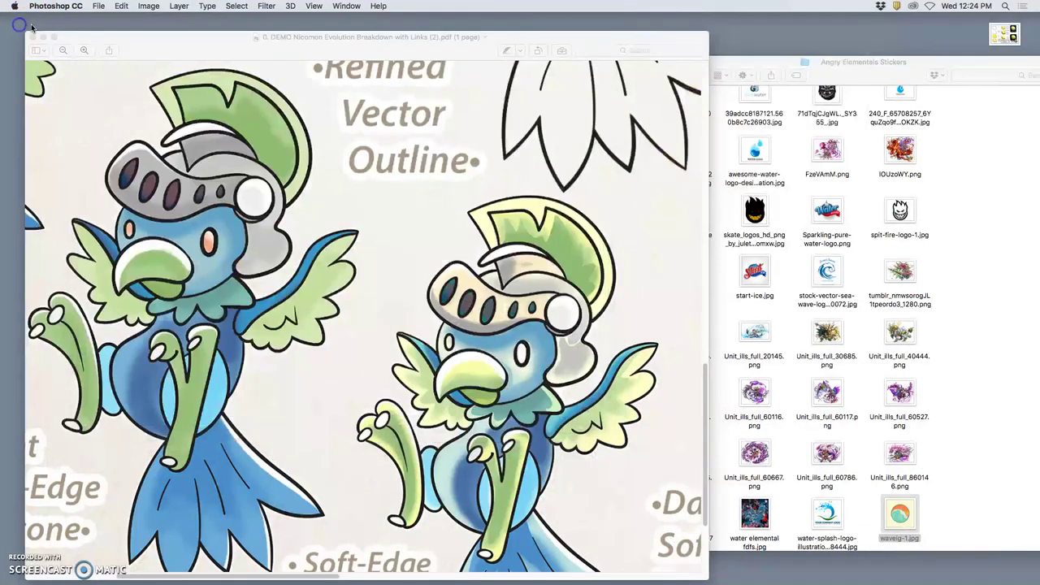
scroll(412, 329, right, 7)
scroll(411, 328, down, 2)
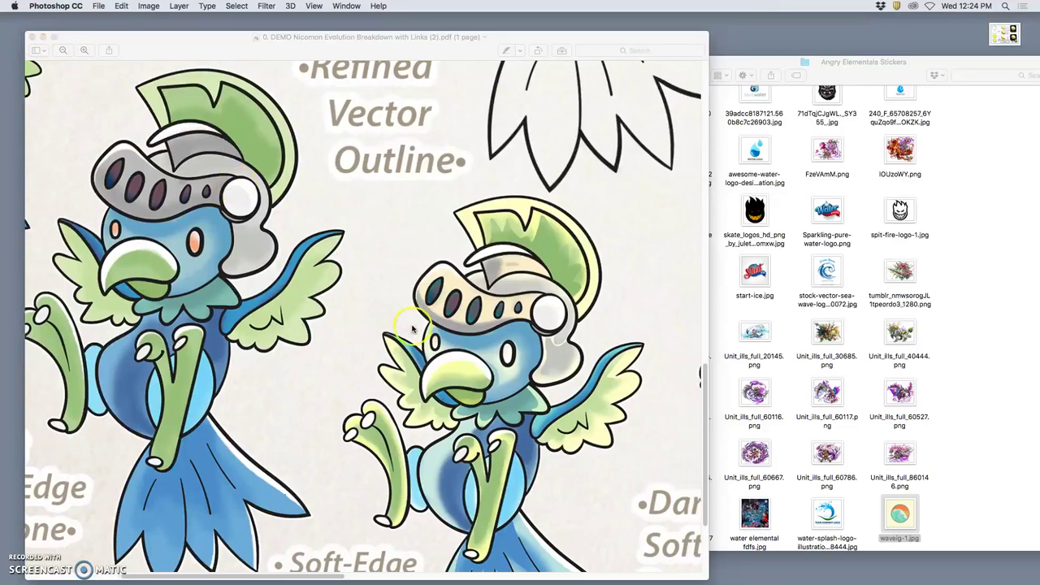
scroll(412, 328, right, 15)
scroll(411, 328, up, 2)
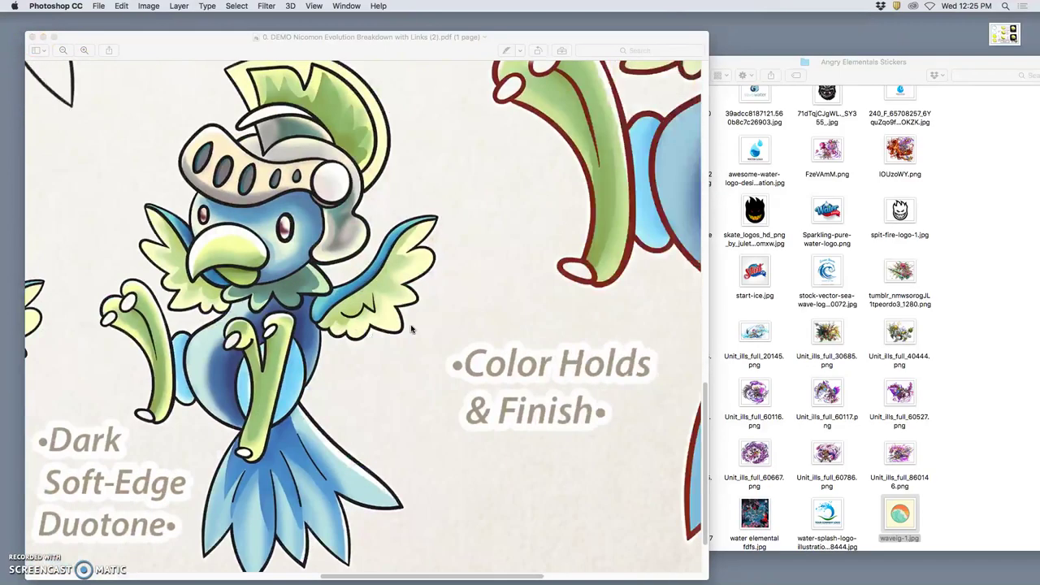
scroll(412, 328, up, 2)
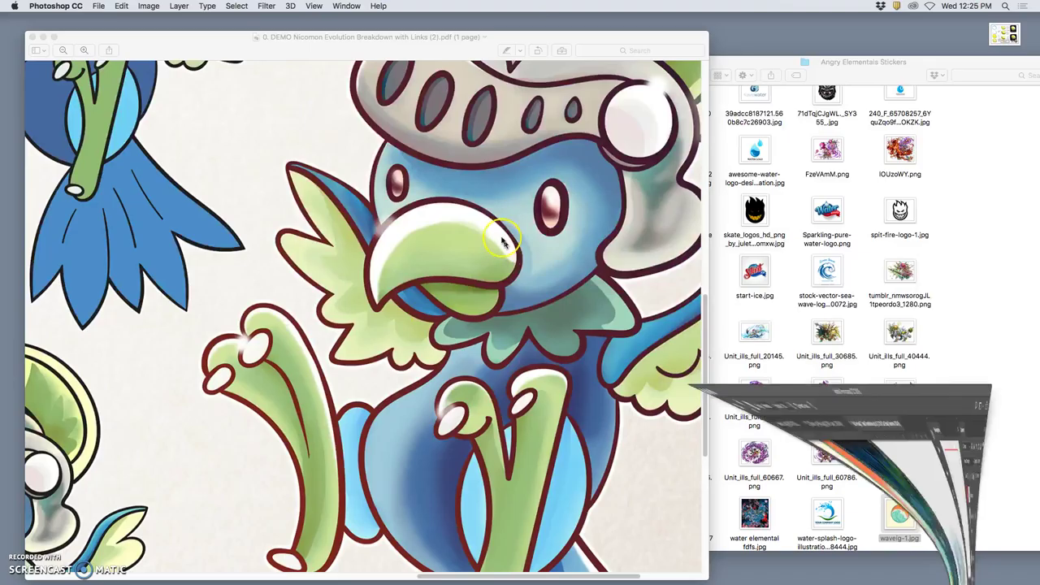
click(395, 233)
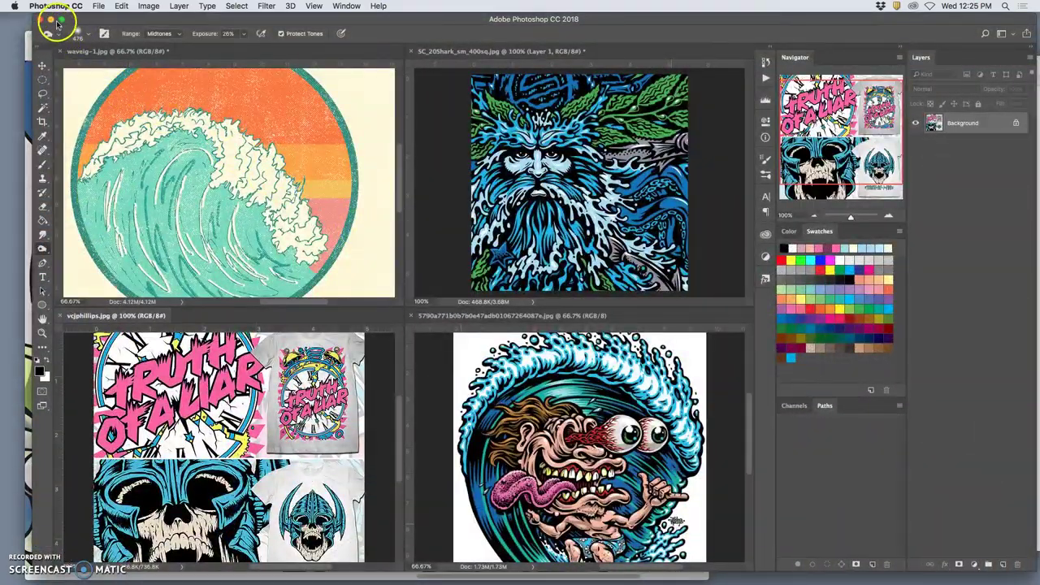
click(42, 18)
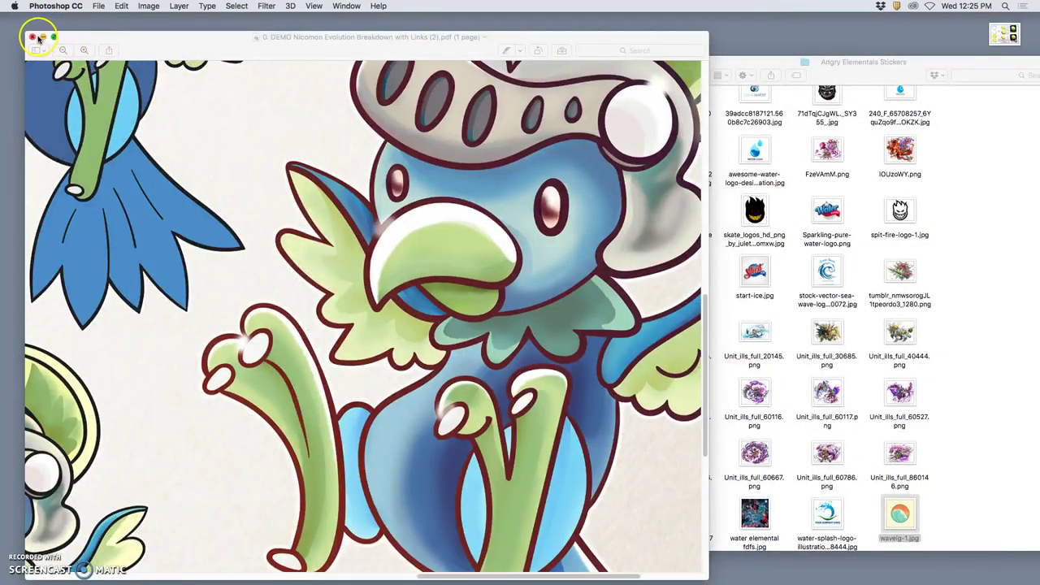
scroll(418, 176, right, 3)
scroll(418, 176, up, 5)
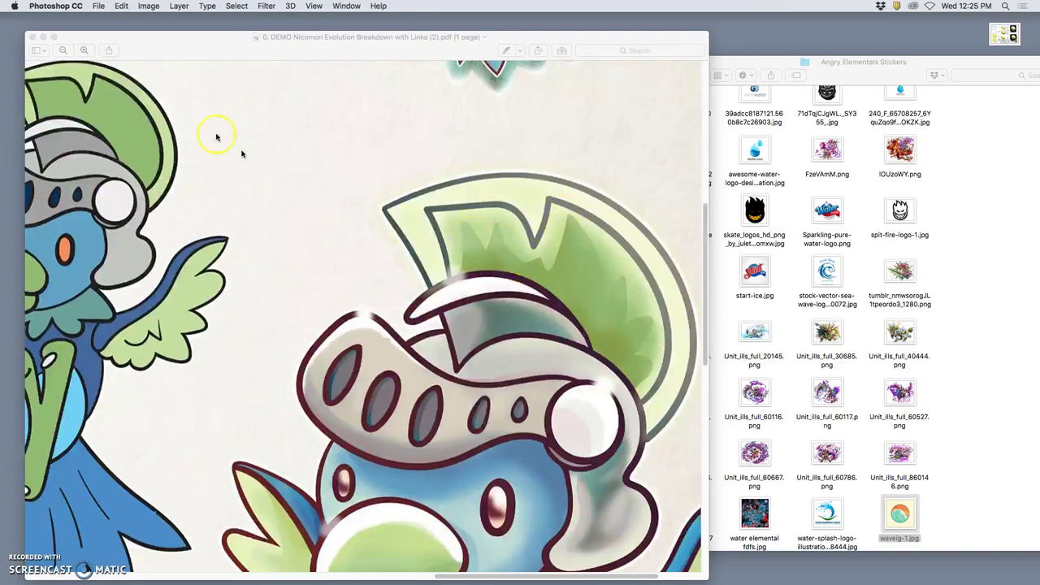
Close the PDF and Angry Elementals Stickers windows, and drag both Spot Illustration PNGs onto the desktop.
click(31, 36)
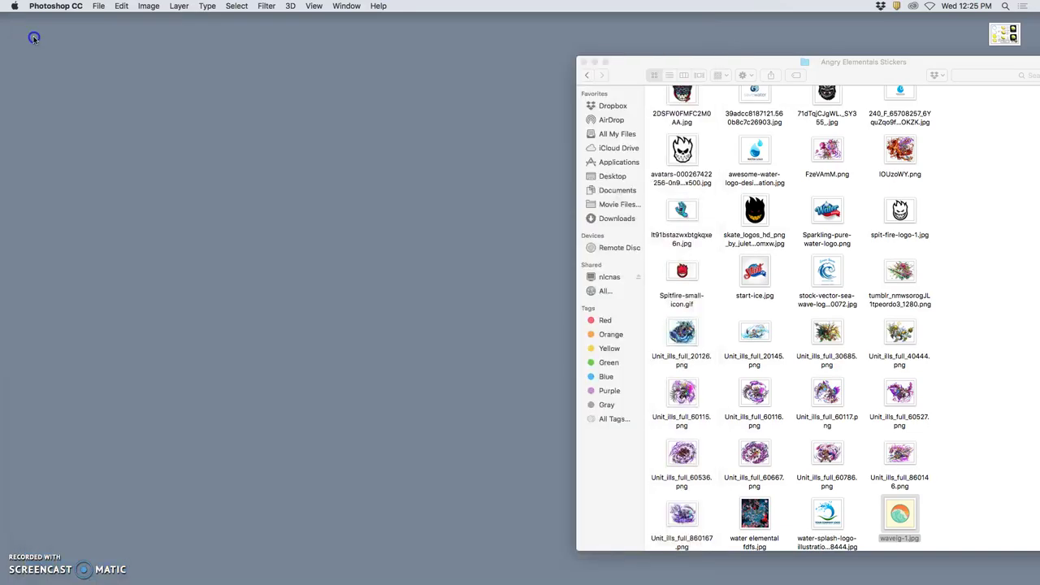
click(582, 62)
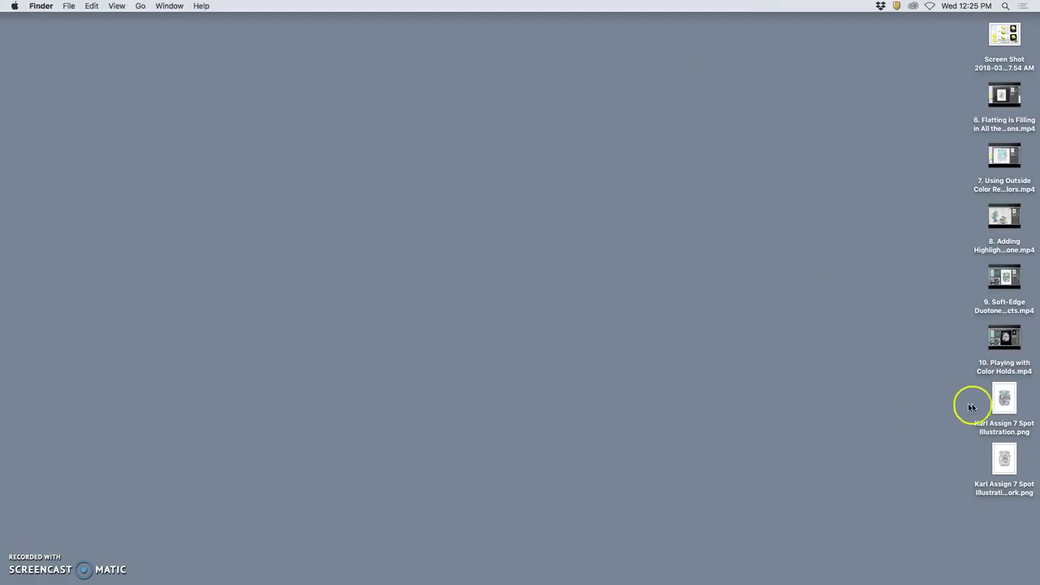
drag(1003, 399, 830, 321)
drag(1004, 458, 782, 395)
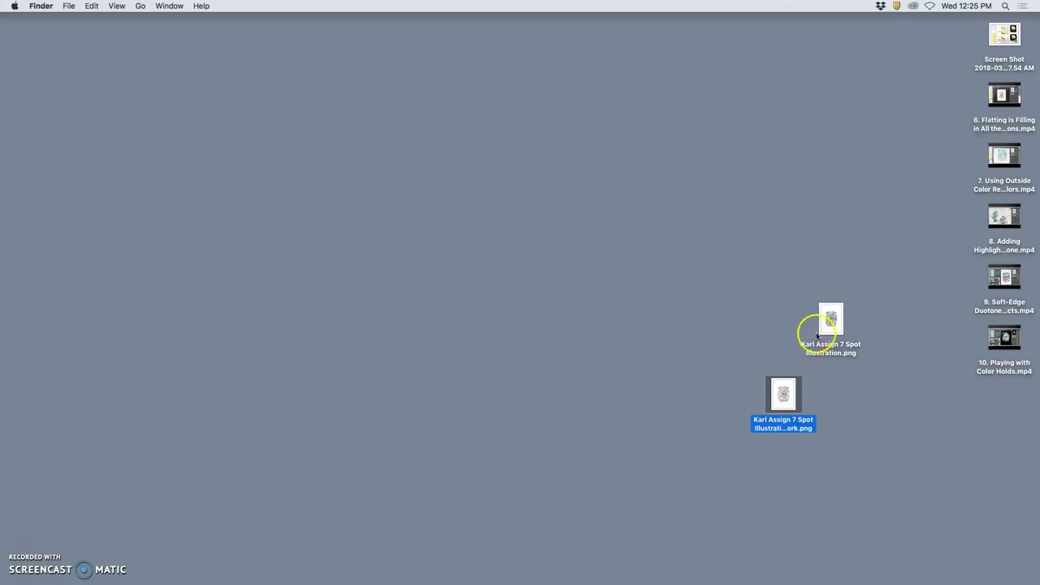
Open the linework and coloured PNGs in Preview and place them side by side.
key(super+o)
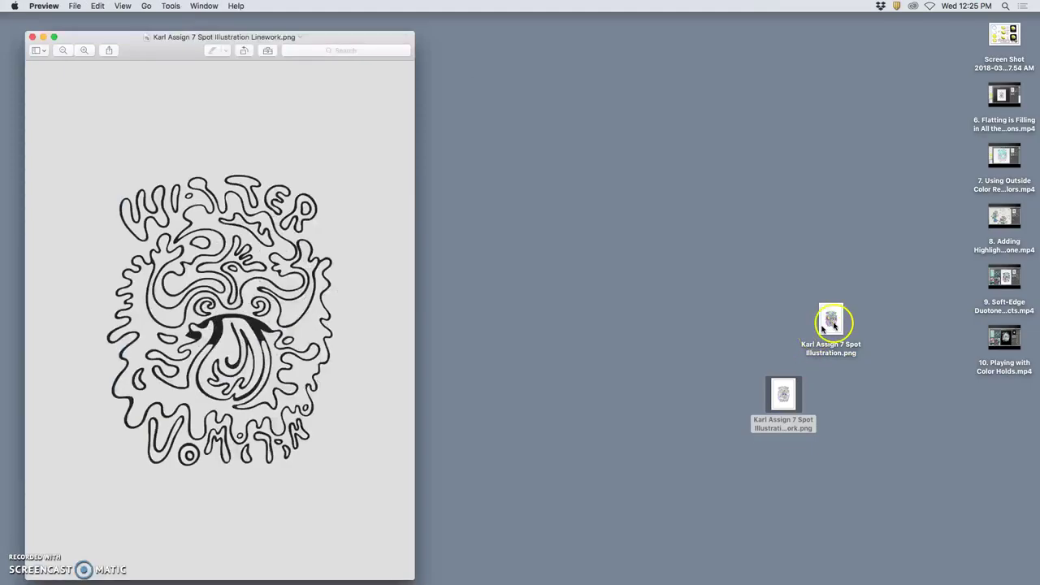
click(834, 326)
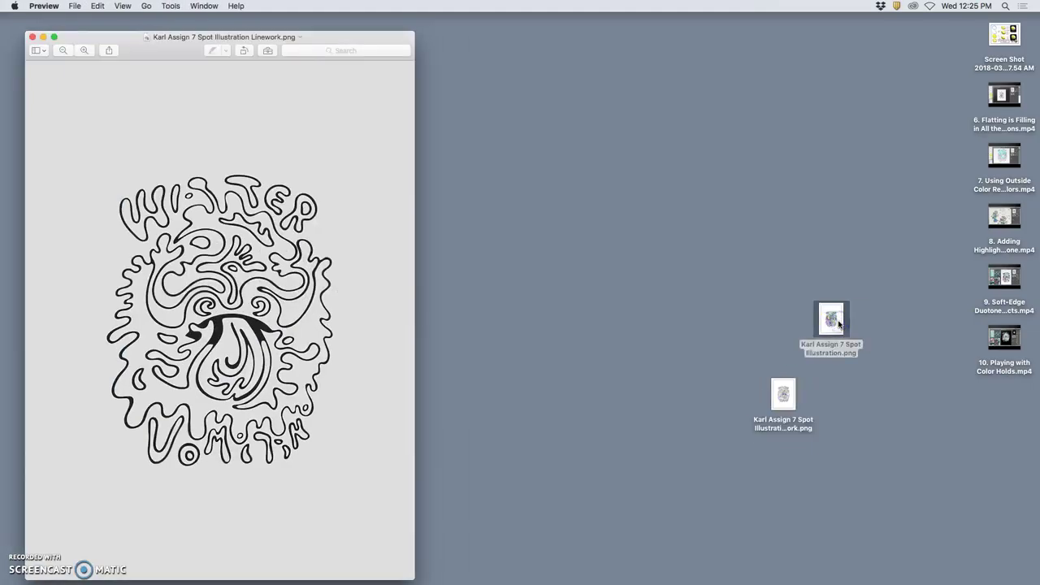
key(super+o)
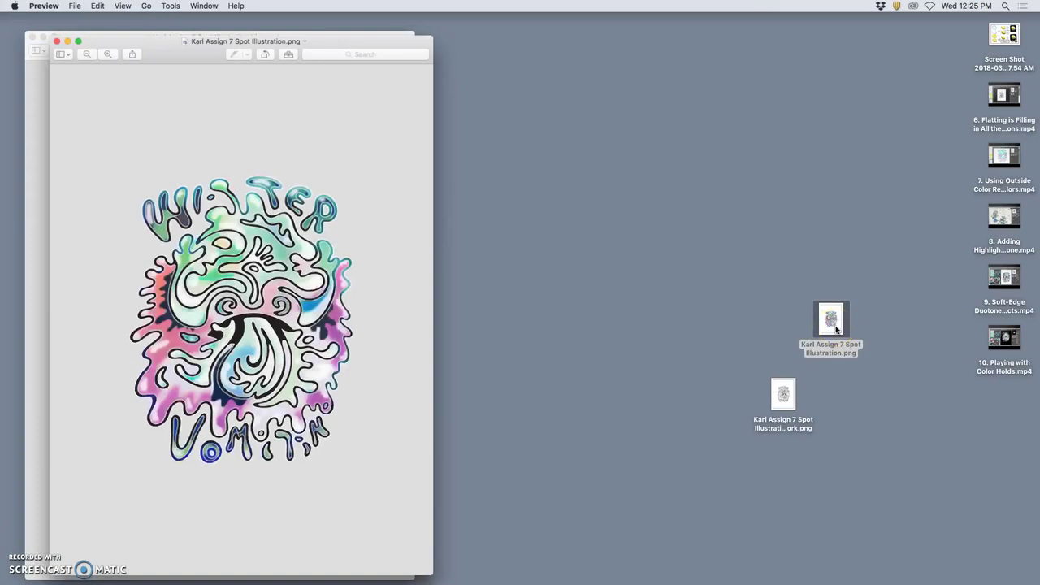
click(309, 38)
drag(308, 37, 648, 41)
Open the Digital Art 1 course folder from the Documents stack in the Dock.
mouse_move(862, 578)
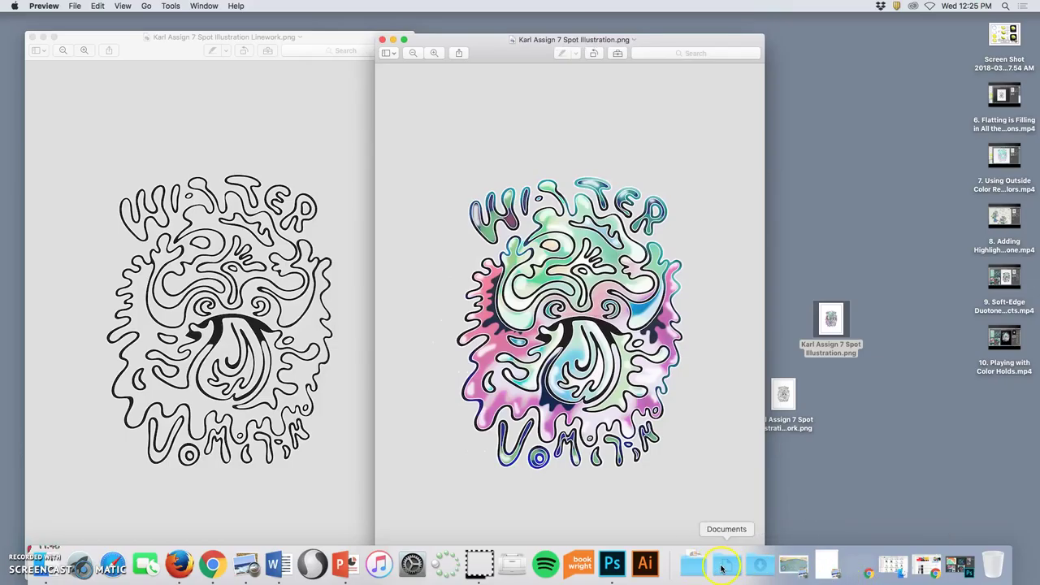
click(722, 569)
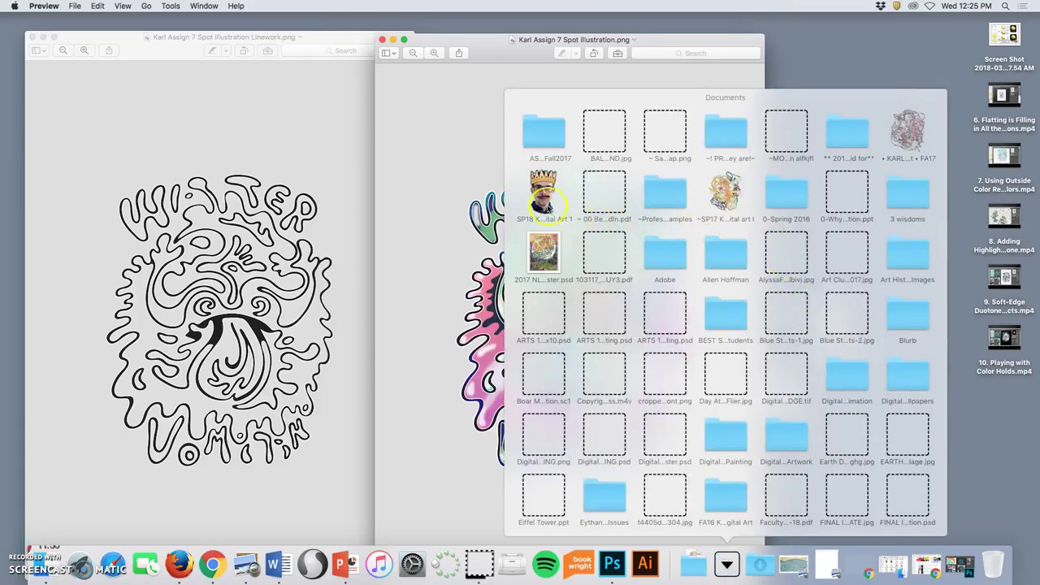
click(543, 195)
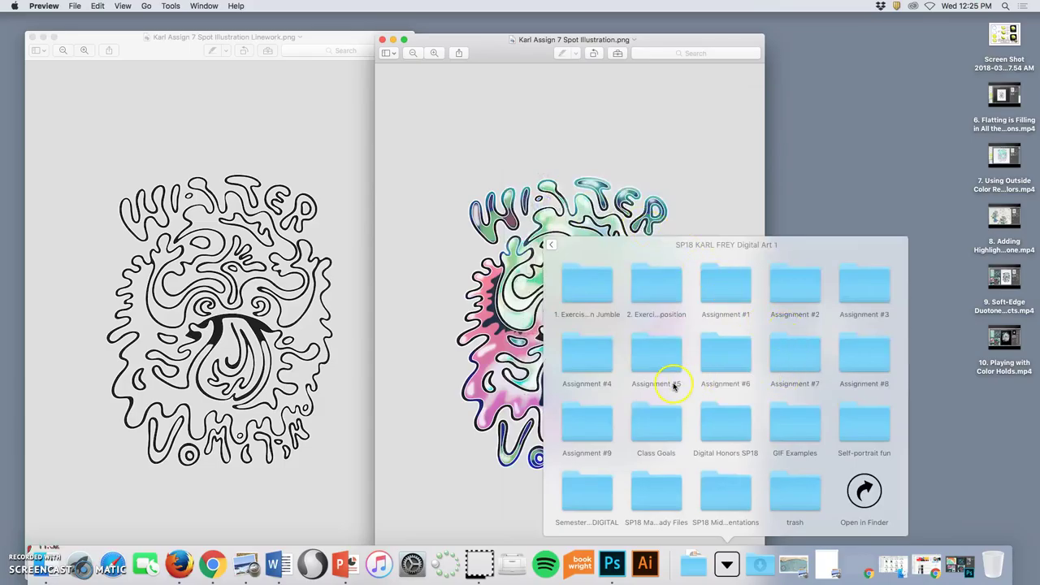
Copy the pencil test PNG from the Assignment #7 folder onto the desktop and close the folder window.
click(816, 370)
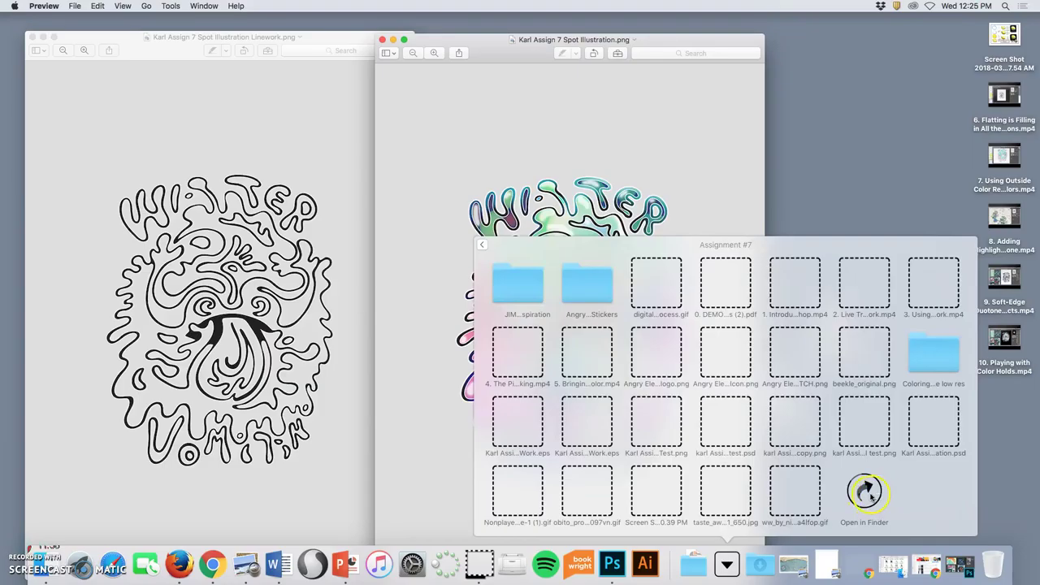
click(865, 490)
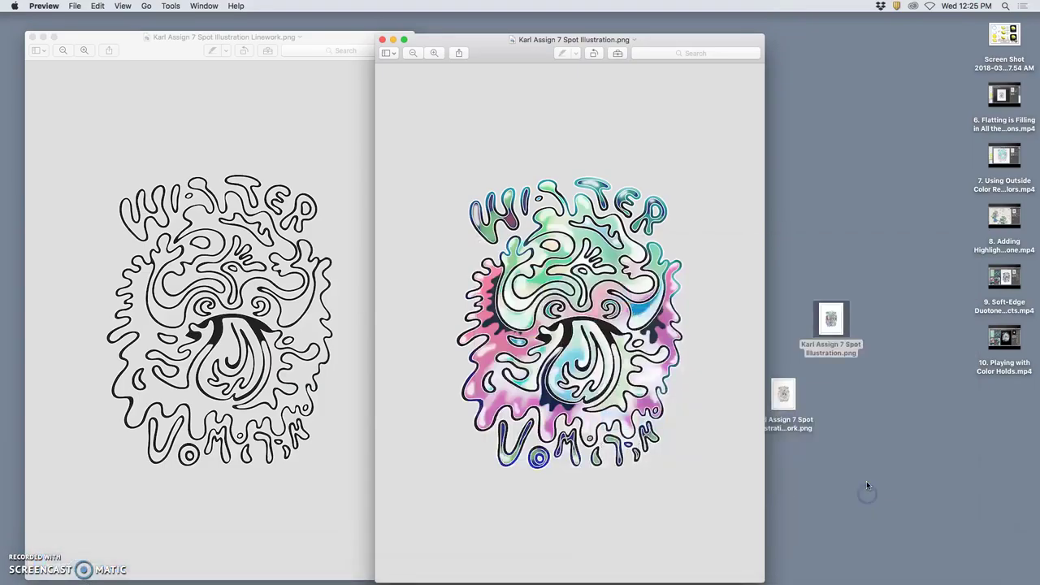
click(764, 290)
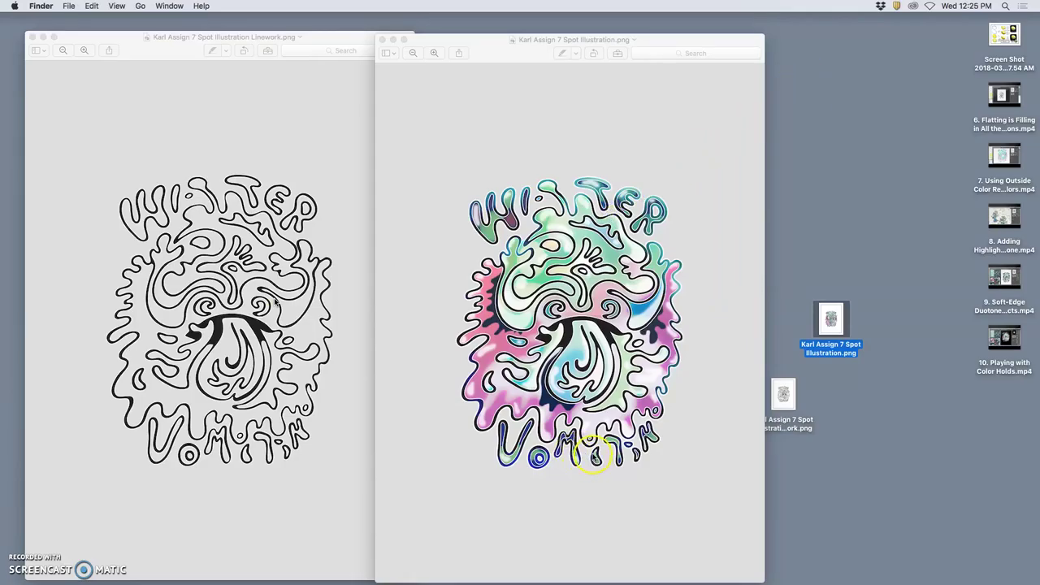
key(super+n)
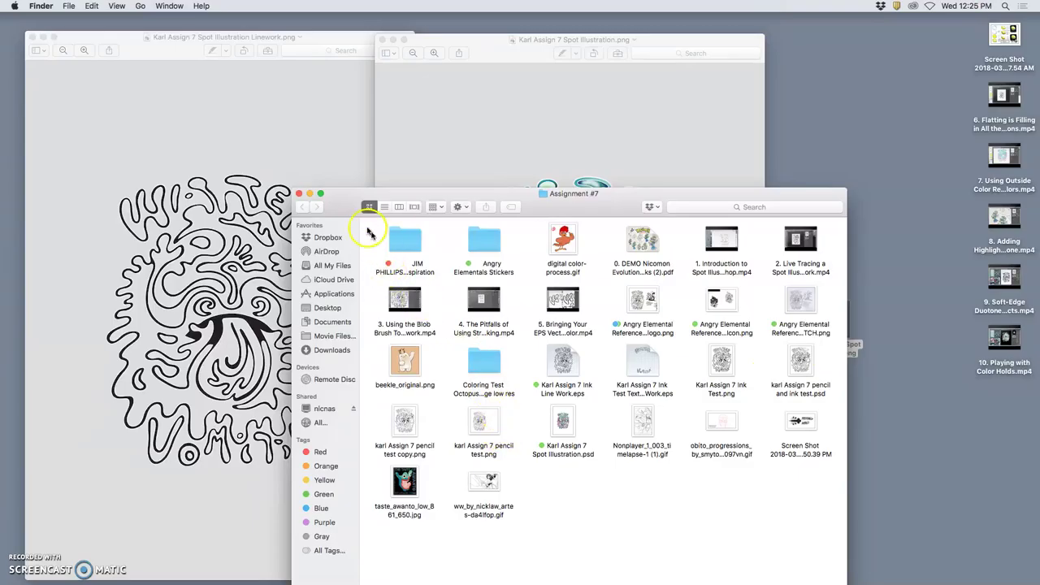
mouse_move(405, 420)
mouse_down()
mouse_move(764, 407)
mouse_move(890, 253)
mouse_up()
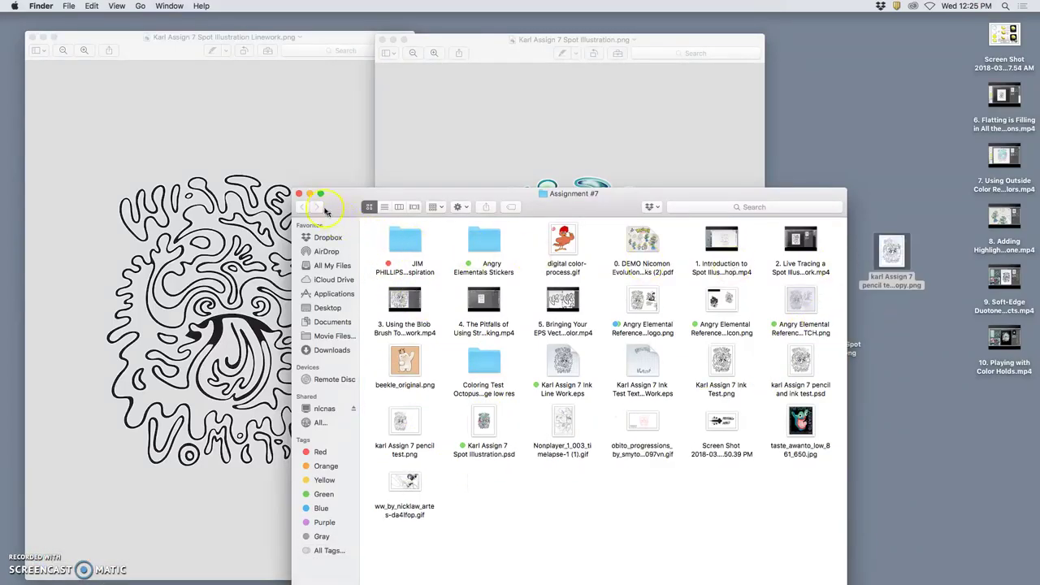
click(301, 194)
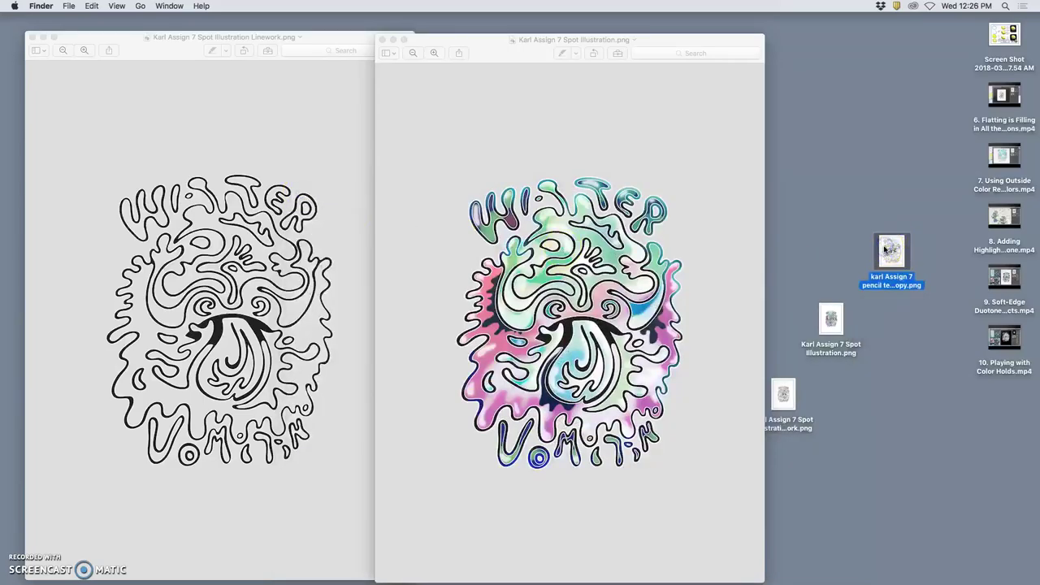
Export the pencil test copy from Preview as a best-quality JPEG to the Desktop.
double_click(888, 250)
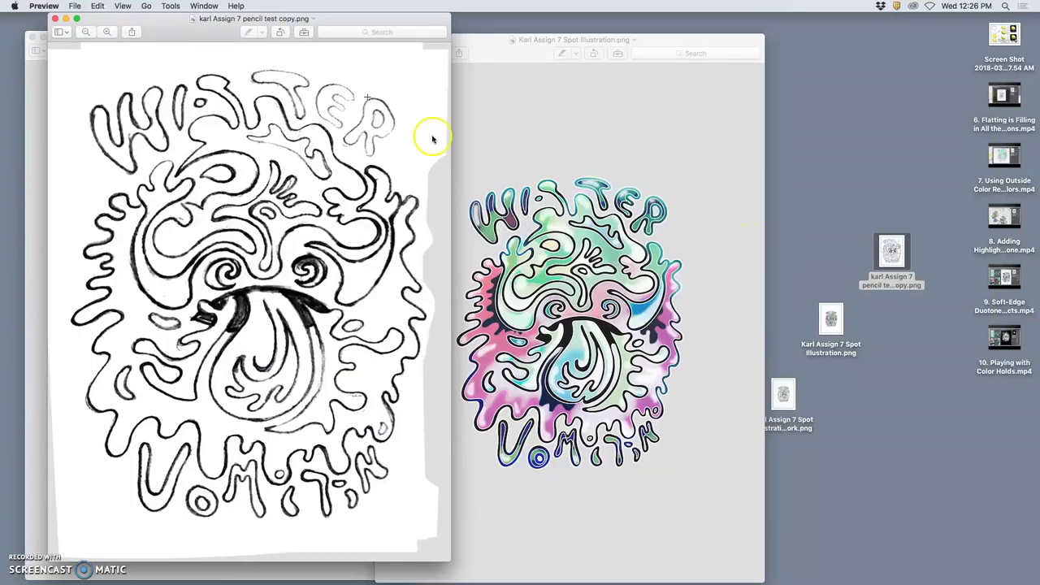
drag(349, 24, 313, 25)
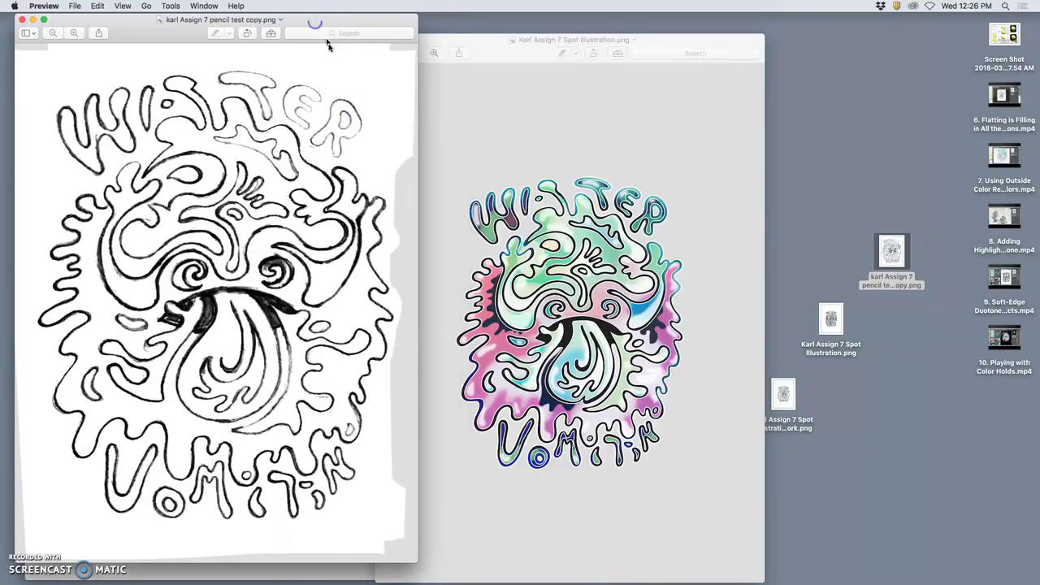
click(74, 6)
click(320, 145)
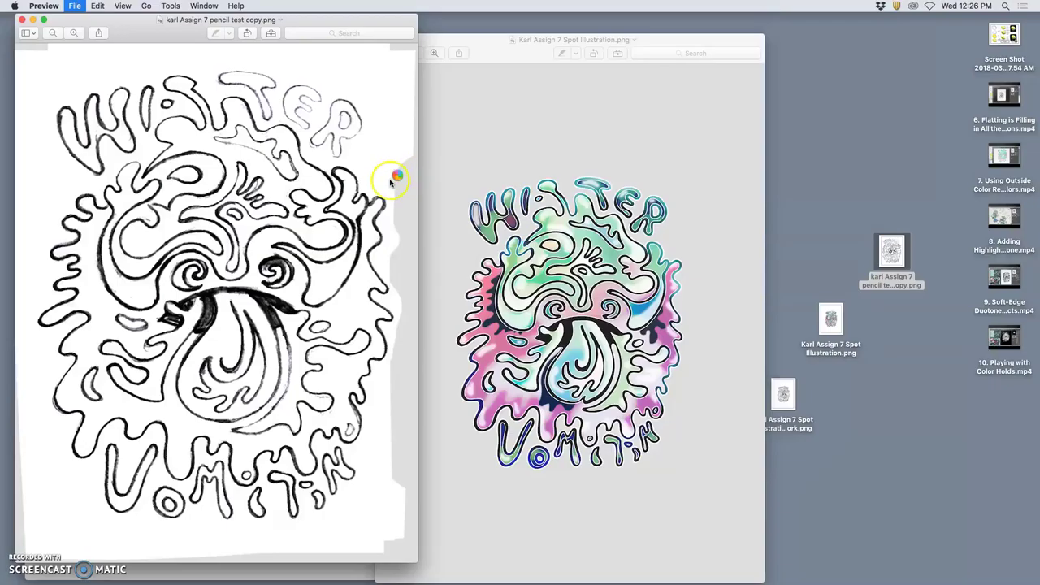
click(194, 127)
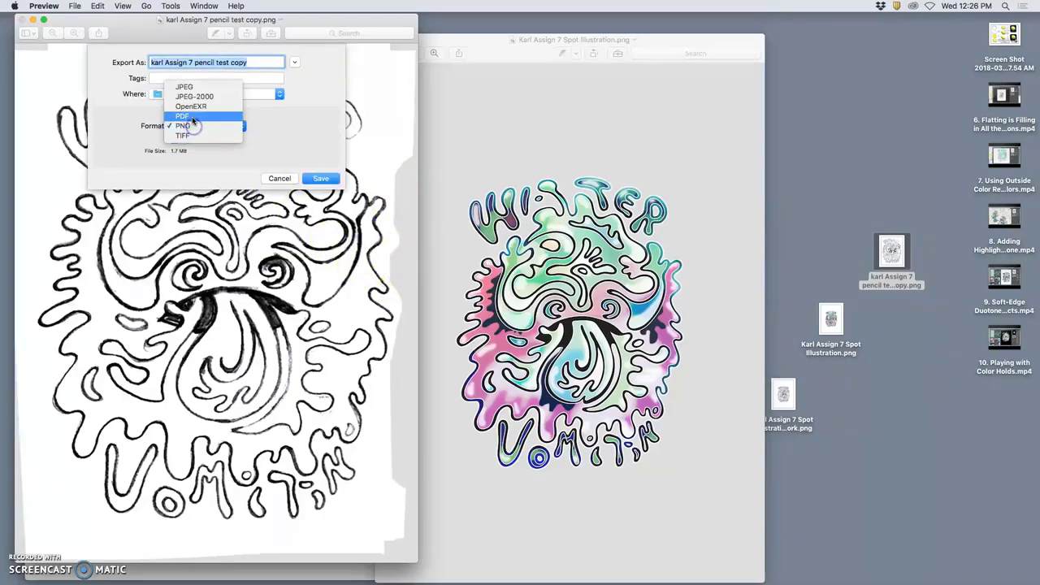
click(192, 91)
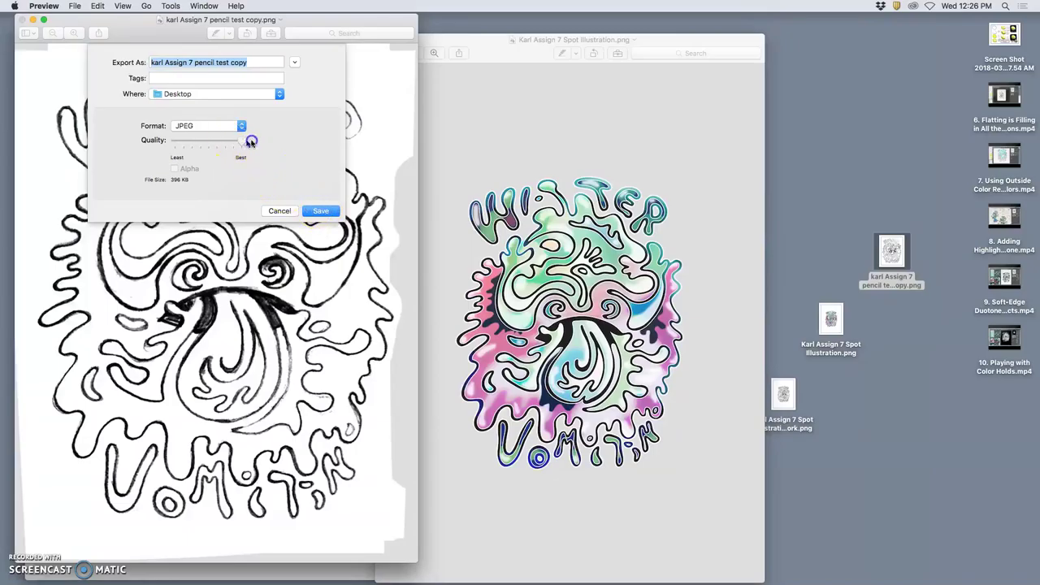
click(317, 211)
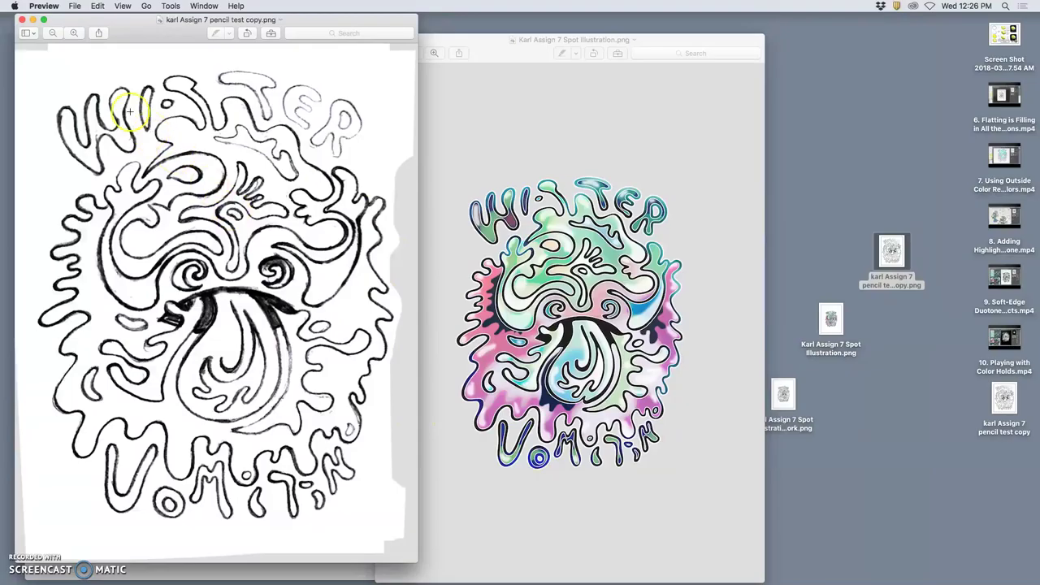
Close the pencil sketch window and open the exported JPEG to check it.
click(22, 21)
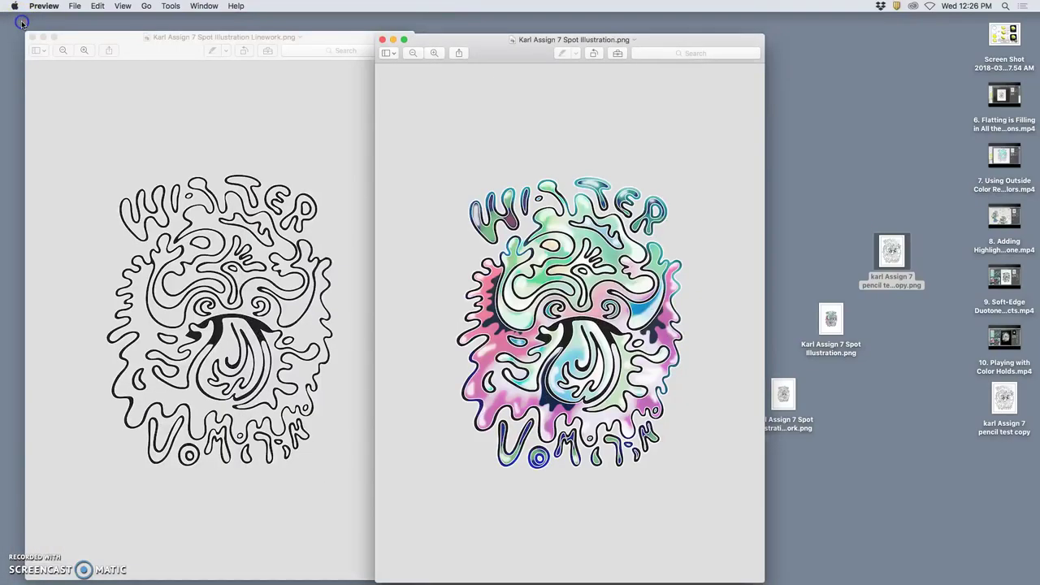
click(889, 367)
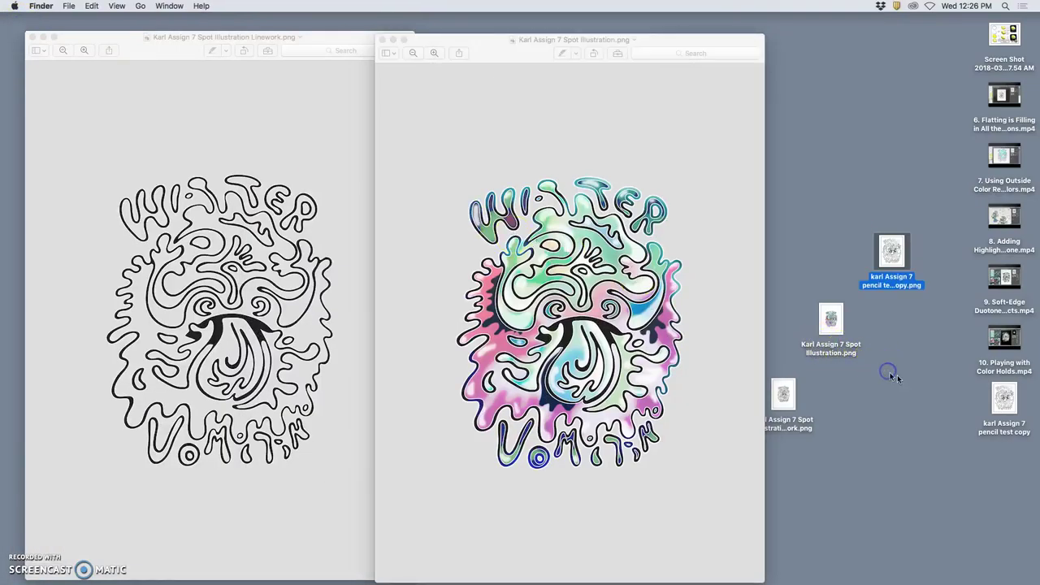
double_click(1005, 404)
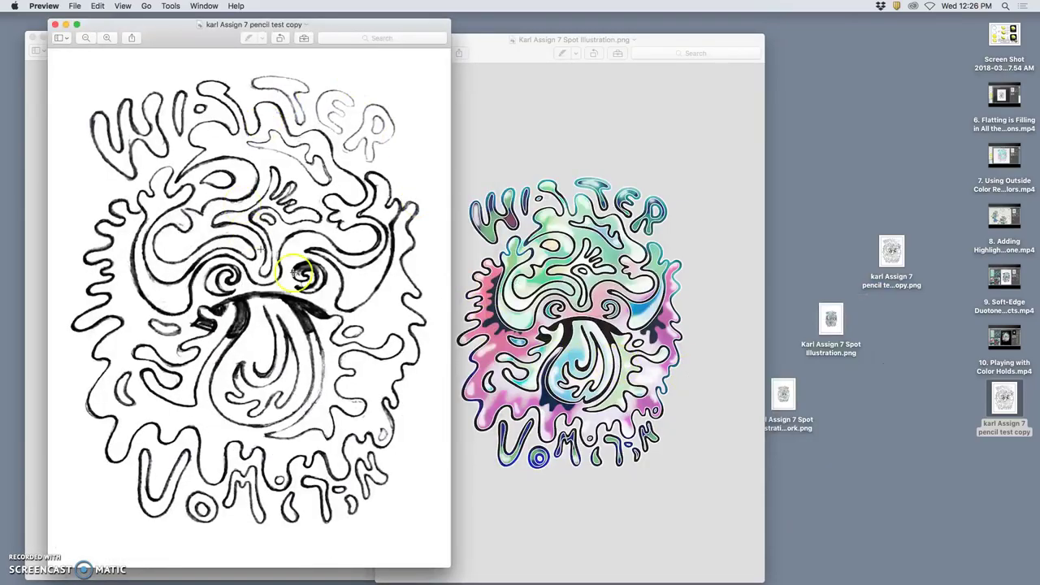
click(55, 24)
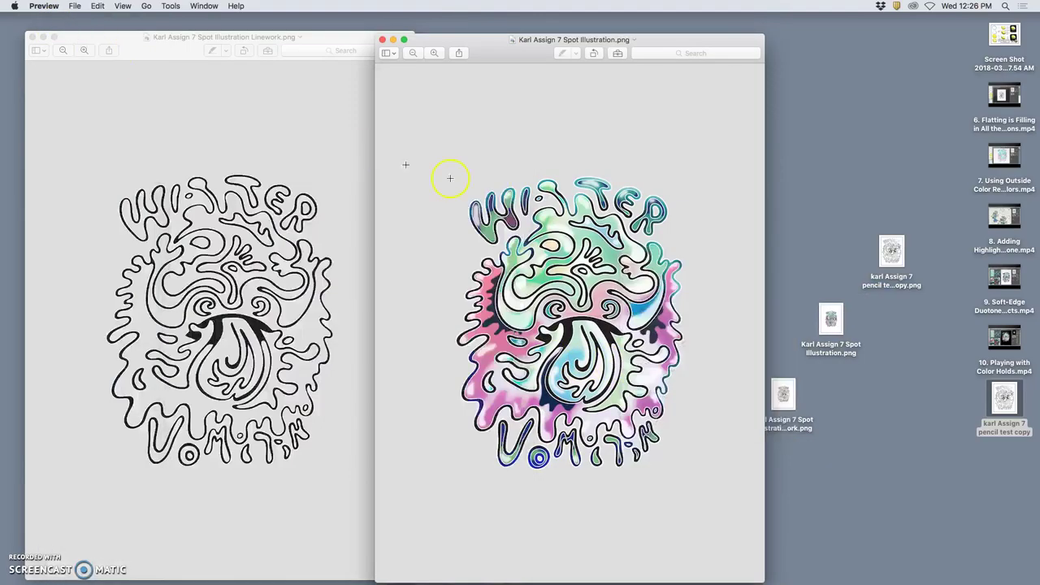
Move the pencil test PNG copy to the Trash and empty the Trash.
right_click(884, 238)
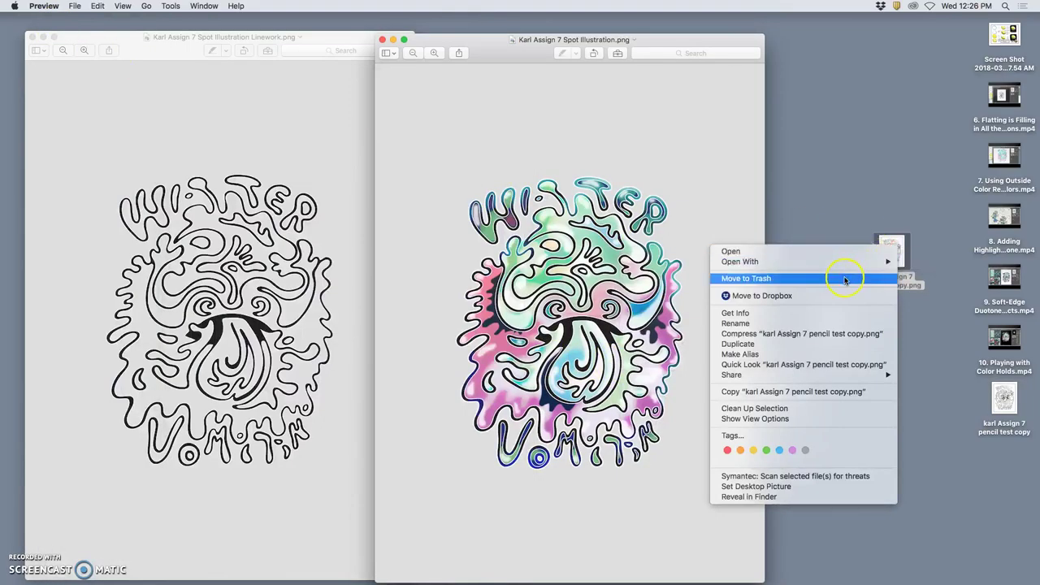
click(925, 486)
right_click(993, 562)
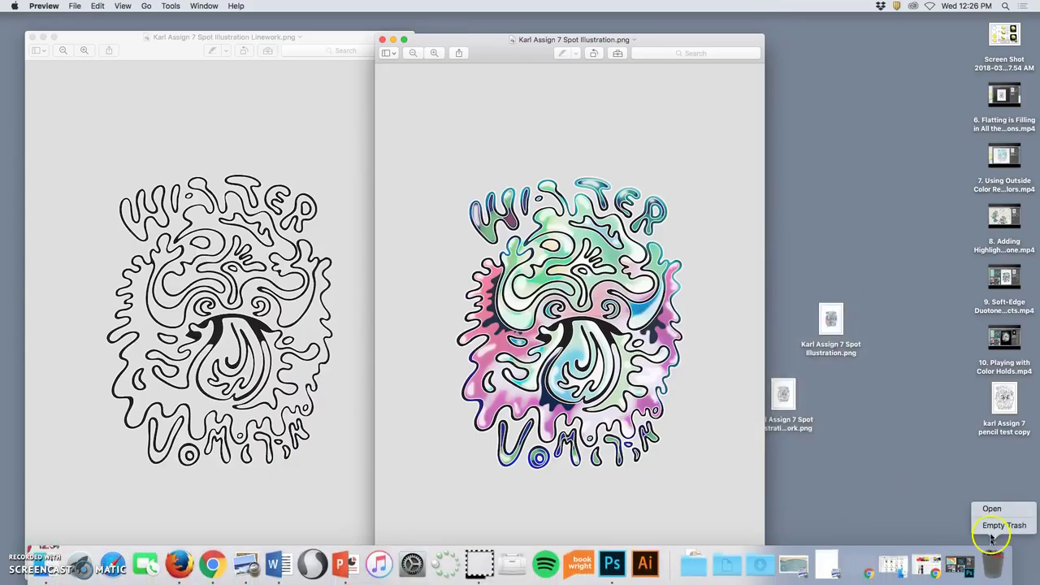
click(991, 526)
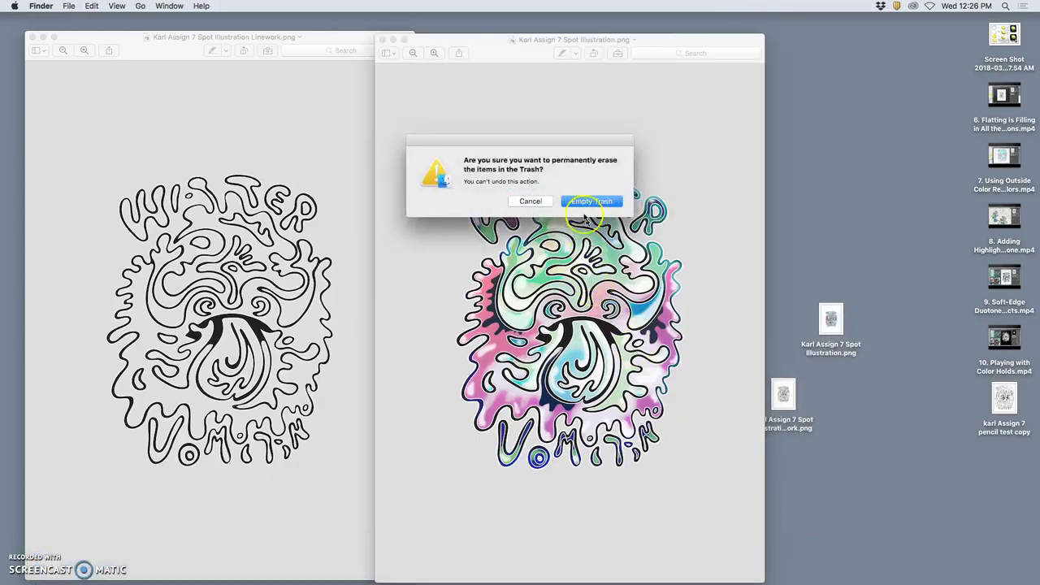
click(587, 203)
Browse Documents > spring 2018 Digital Art folder > Assignment #7, then return to Photoshop.
mouse_move(649, 579)
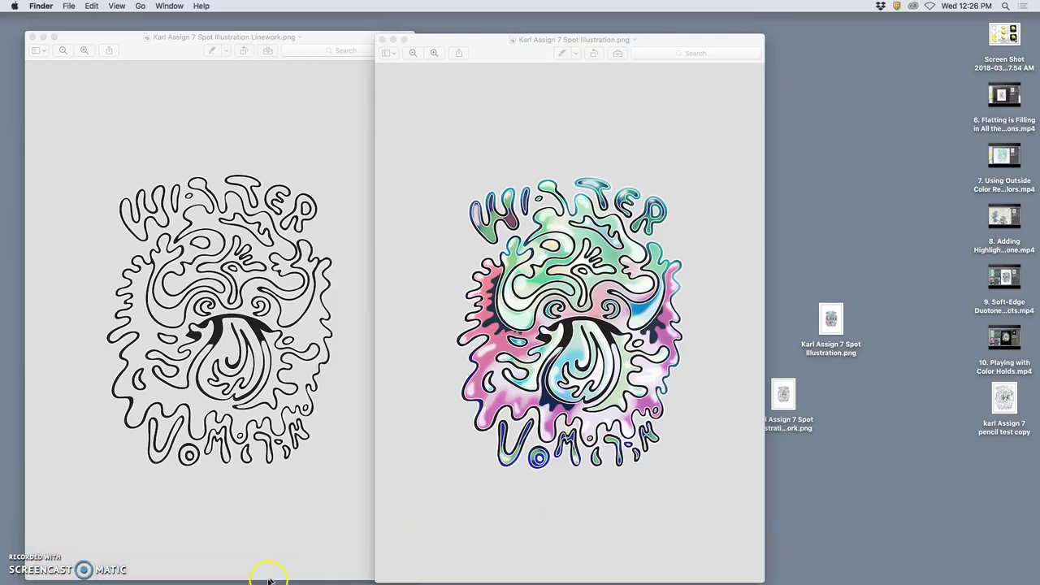
mouse_move(612, 579)
mouse_move(752, 578)
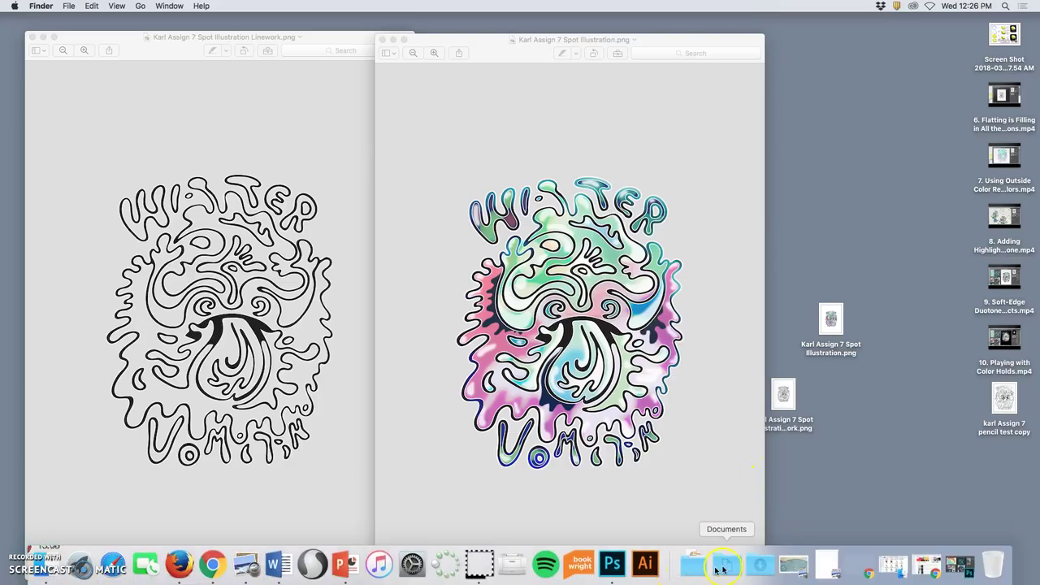
click(729, 569)
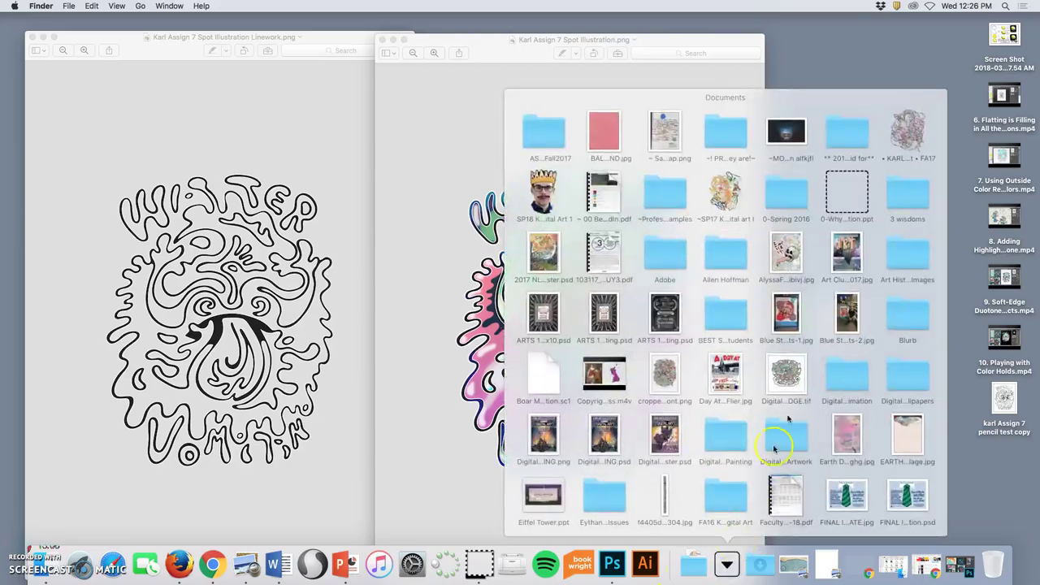
click(546, 192)
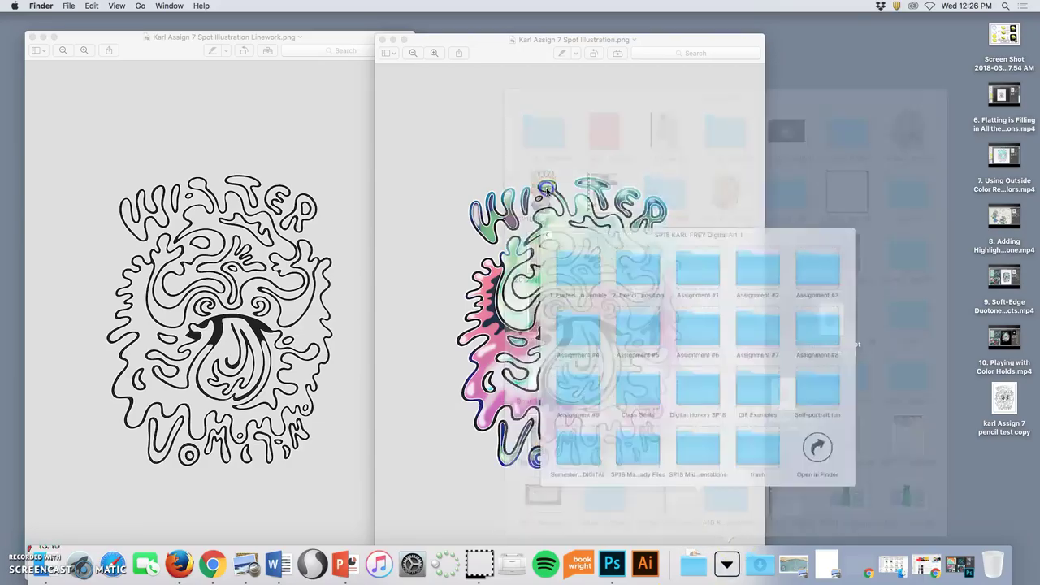
click(805, 329)
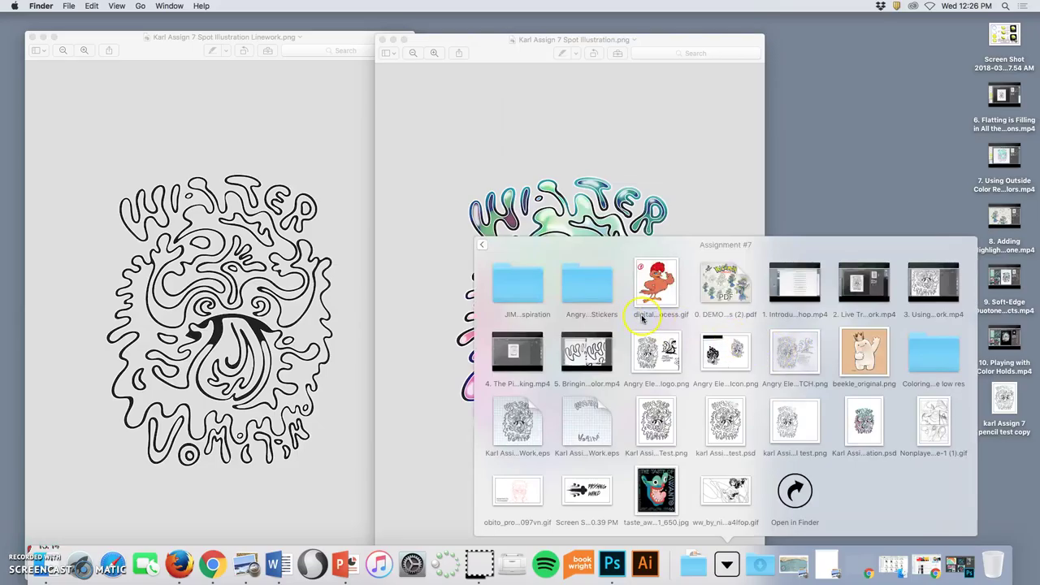
click(864, 422)
drag(850, 429, 737, 386)
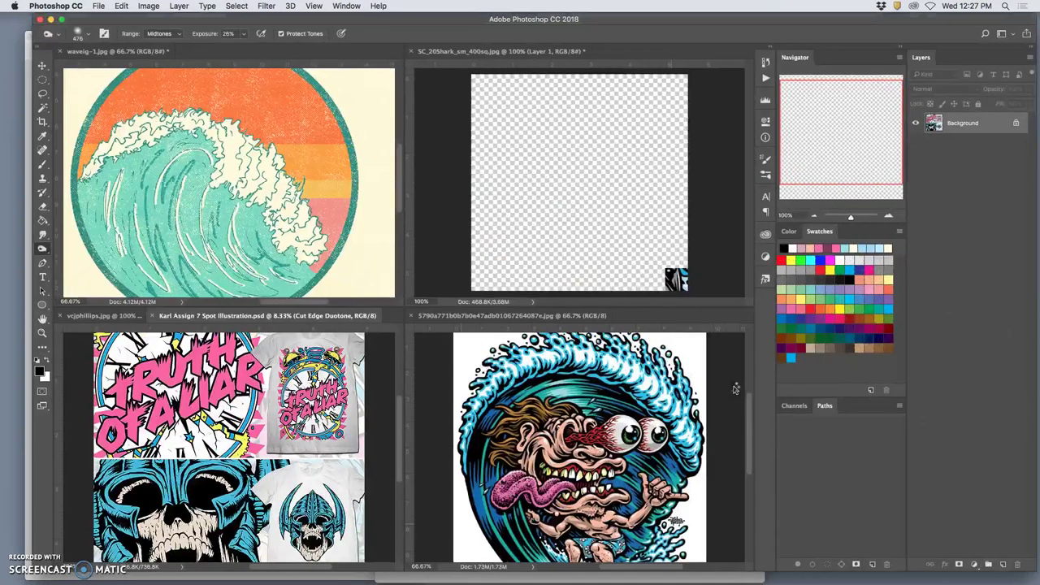
Close the shark, surfer and waveig-1.jpg documents without saving.
click(410, 51)
click(484, 200)
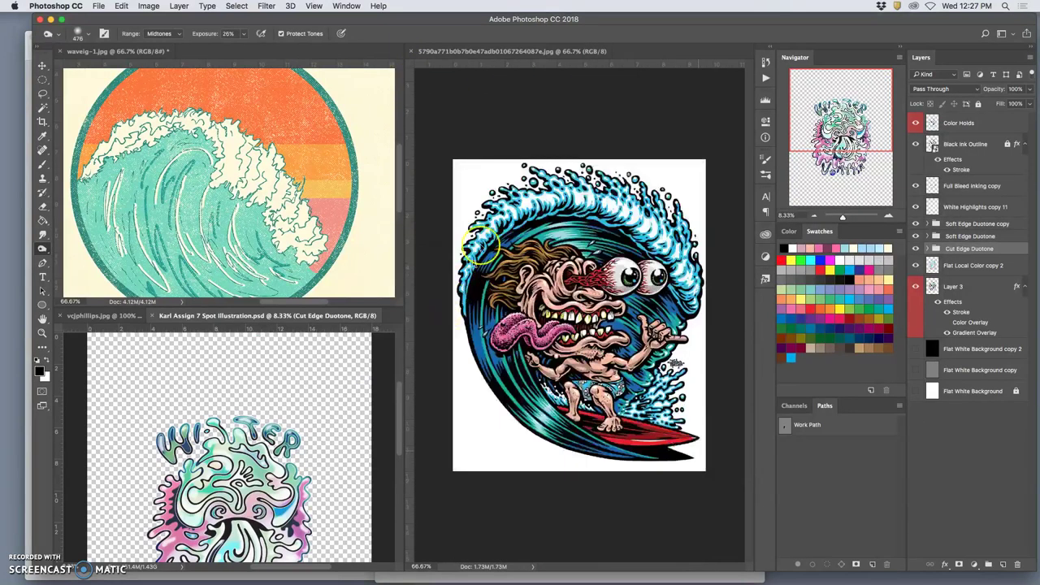
click(413, 53)
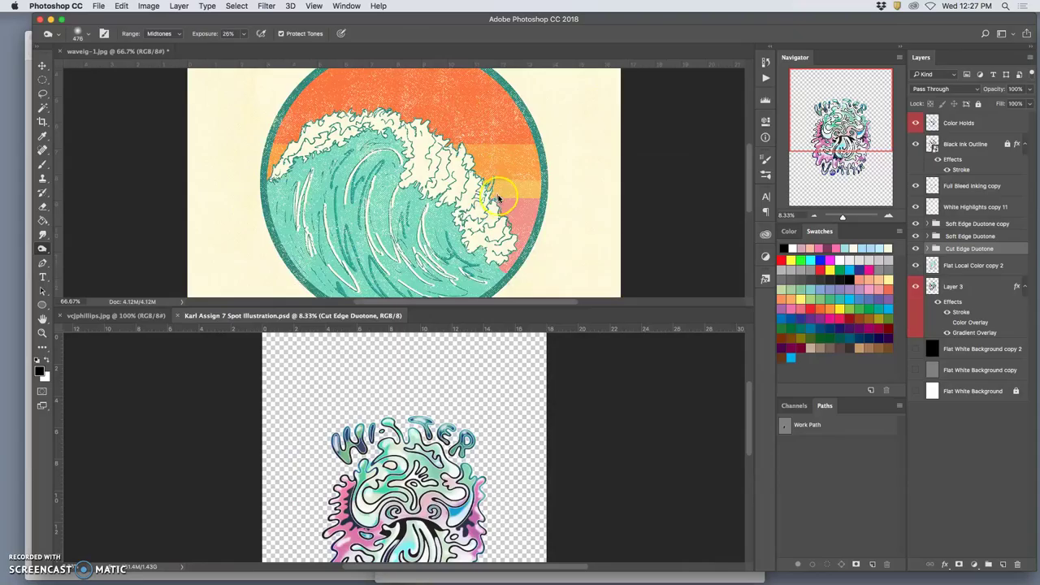
click(122, 50)
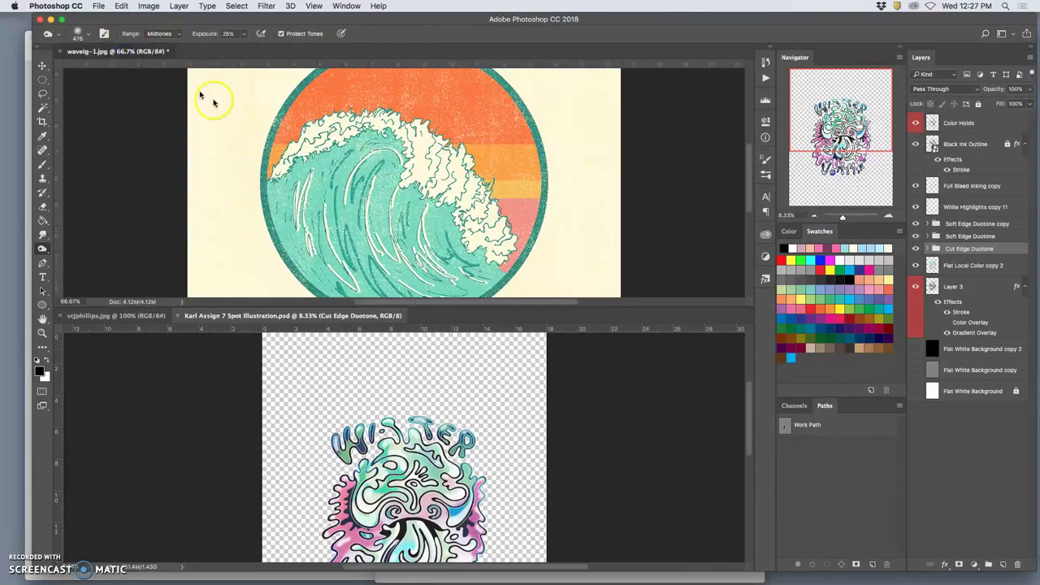
key(super+equal)
key(super+equal)
key(super+equal)
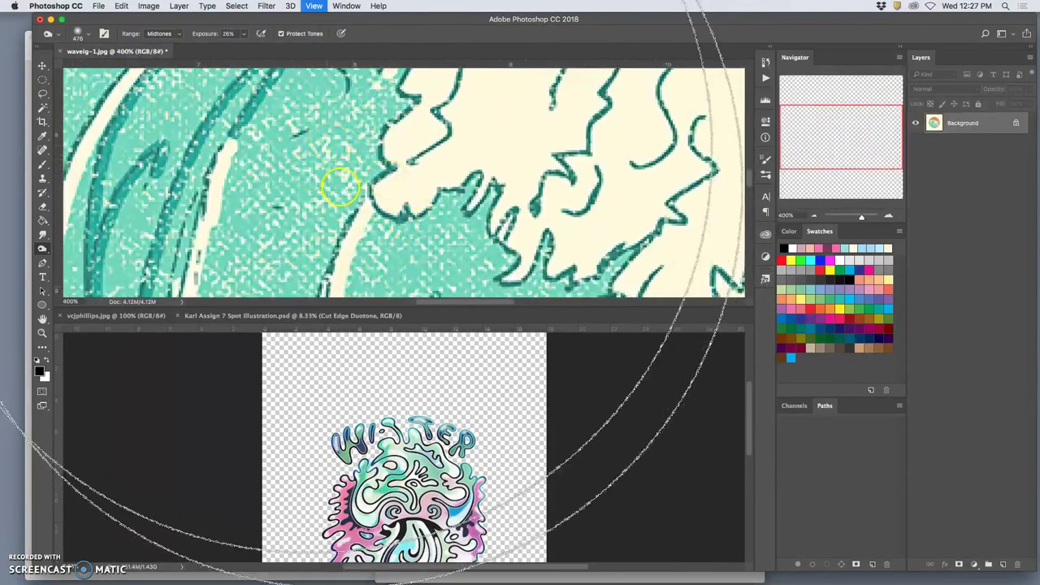
click(62, 51)
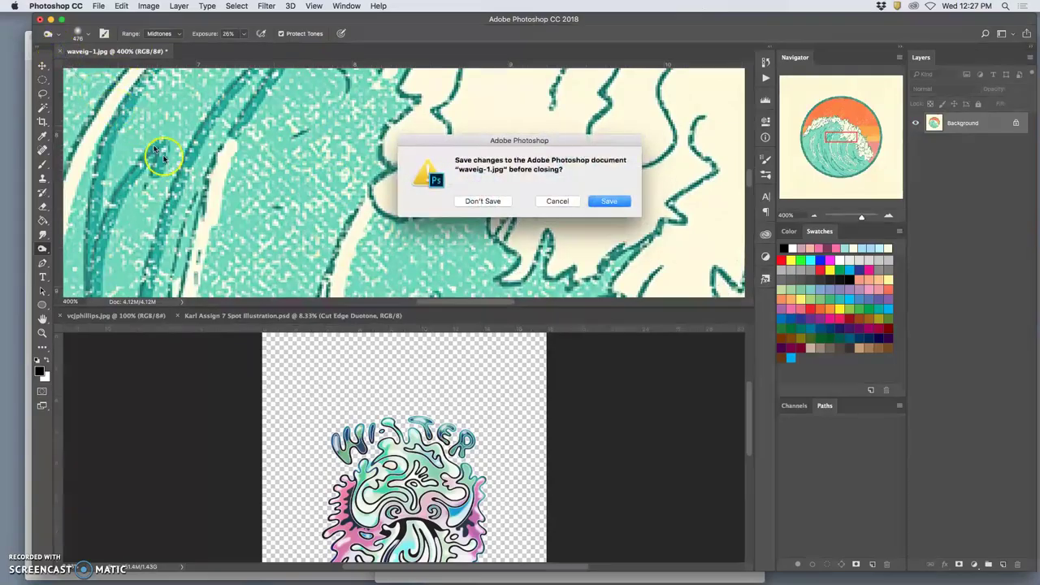
click(476, 200)
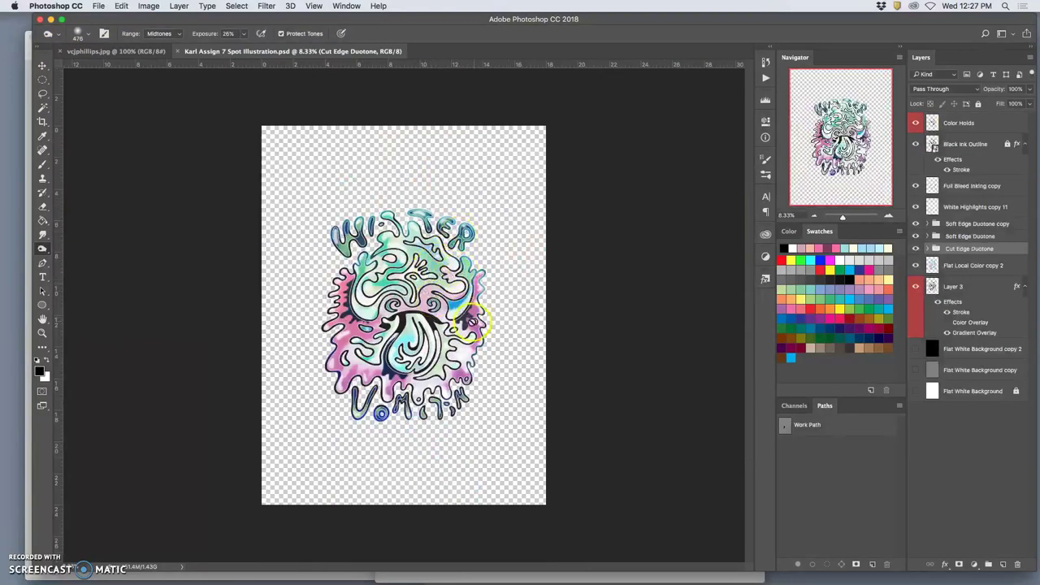
Zoom in on the mushroom illustration's centre, then back out.
key(super+equal)
key(super+equal)
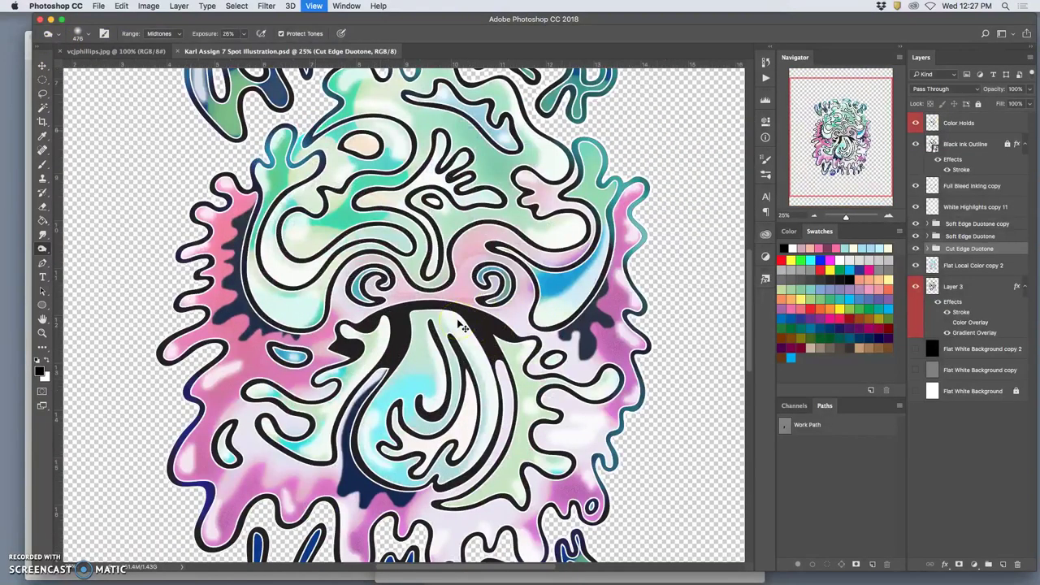
key(super+equal)
key(super+equal)
key(super+equal)
key(super+equal)
key(super+equal)
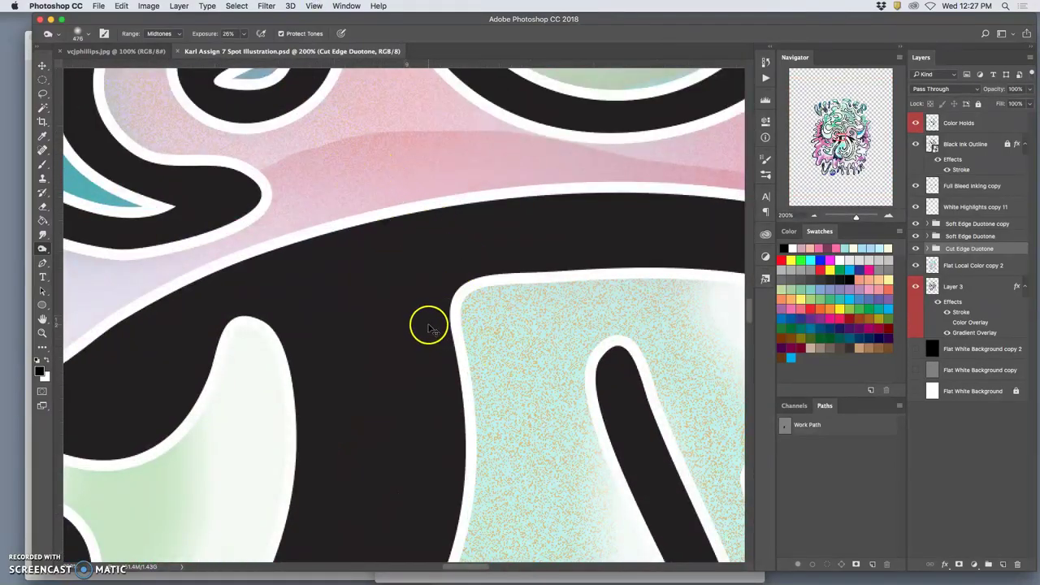
key(super+minus)
key(super+minus)
key(super+minus)
key(super+minus)
key(super+minus)
key(super+minus)
key(super+minus)
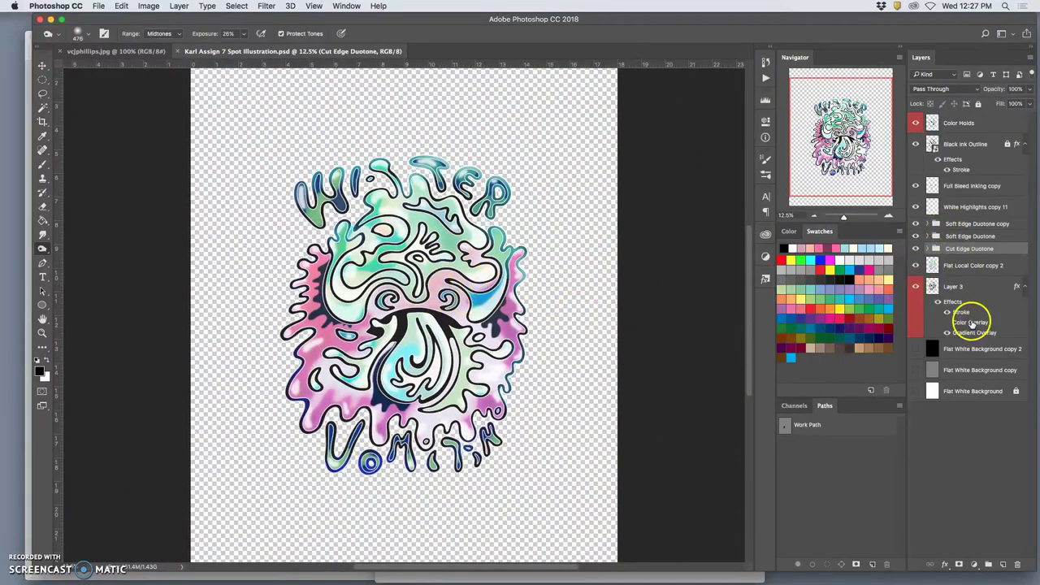
Duplicate Layer 3 with its Stroke, Color Overlay and Gradient Overlay effects and move the copy to the top.
click(951, 289)
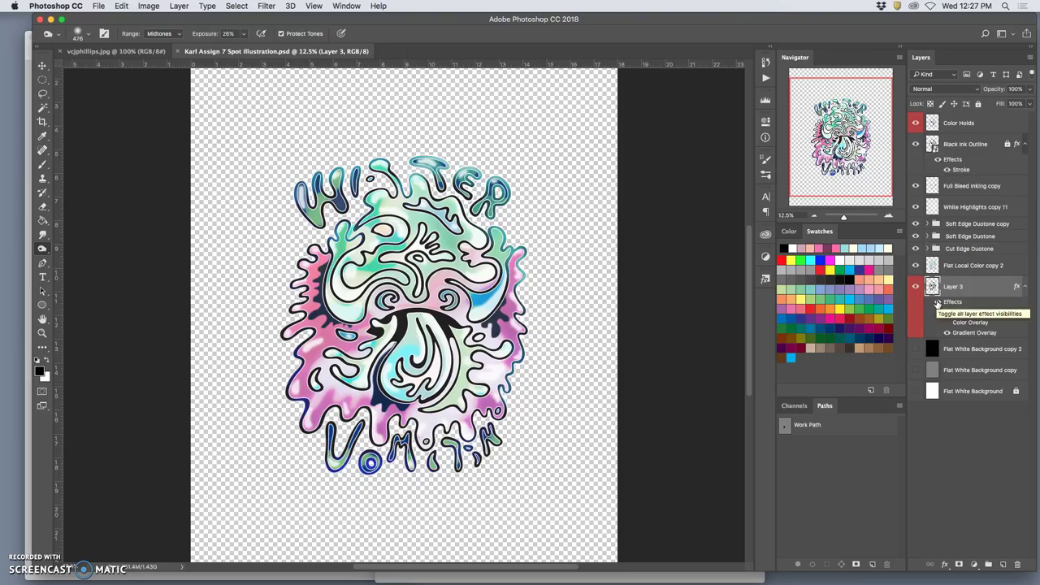
click(953, 289)
key(super+j)
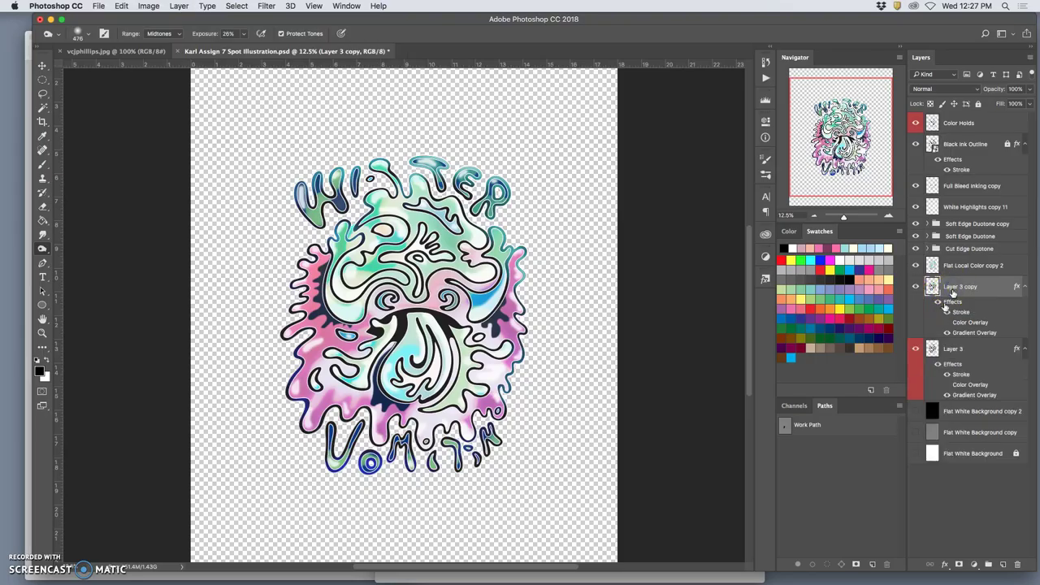
click(938, 302)
key(super+shift+bracketright)
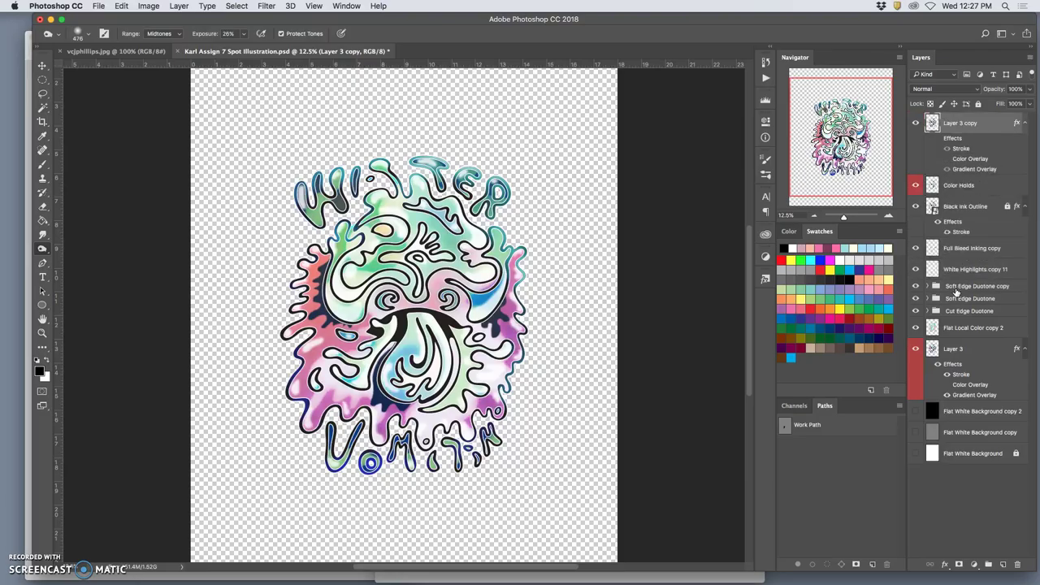
click(967, 123)
drag(934, 127, 766, 96)
Show the Actions panel and expand, then collapse, the CMYK FULL RUN action's steps.
click(347, 6)
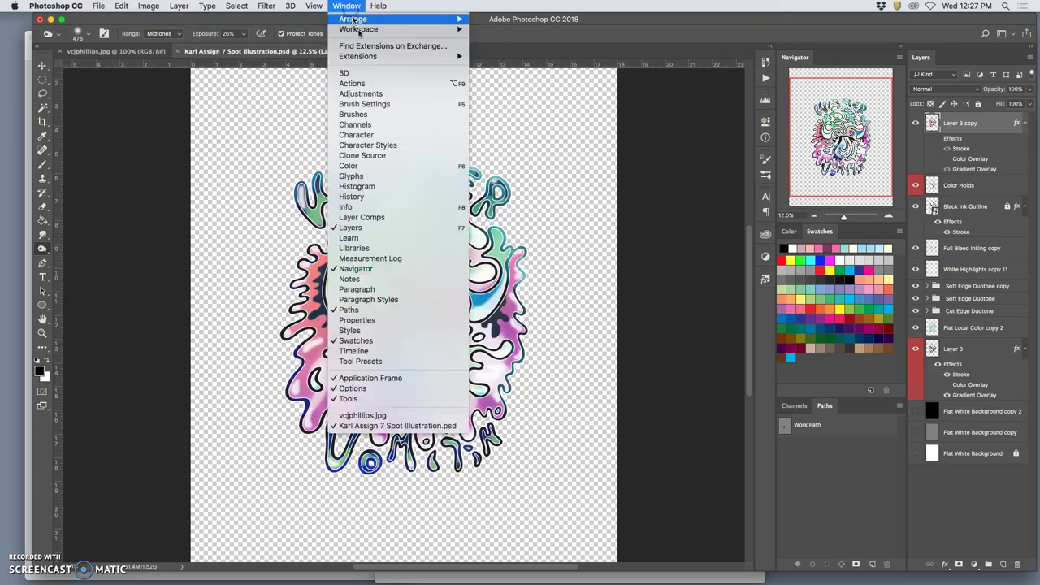
click(352, 83)
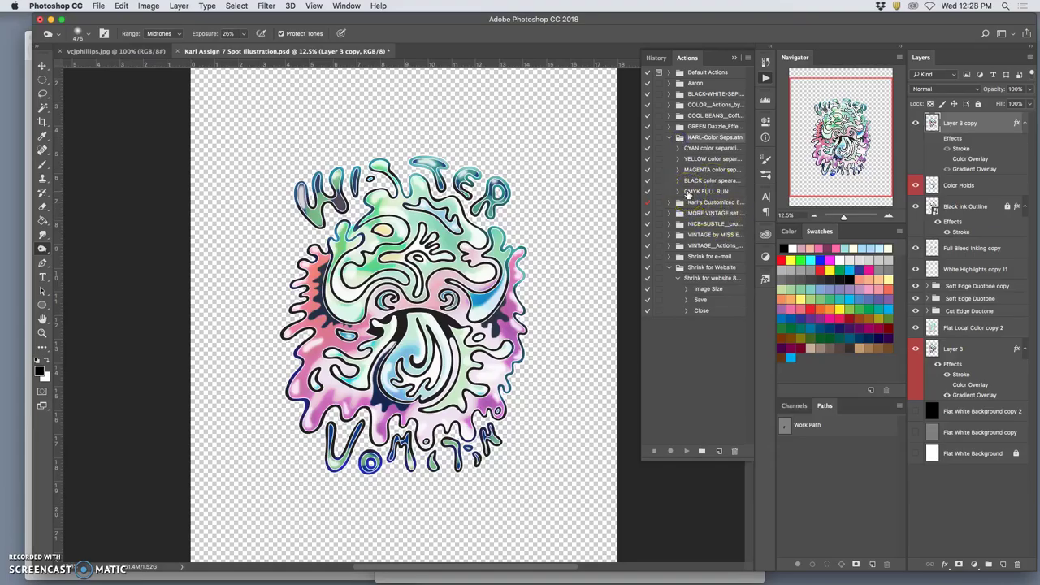
click(692, 194)
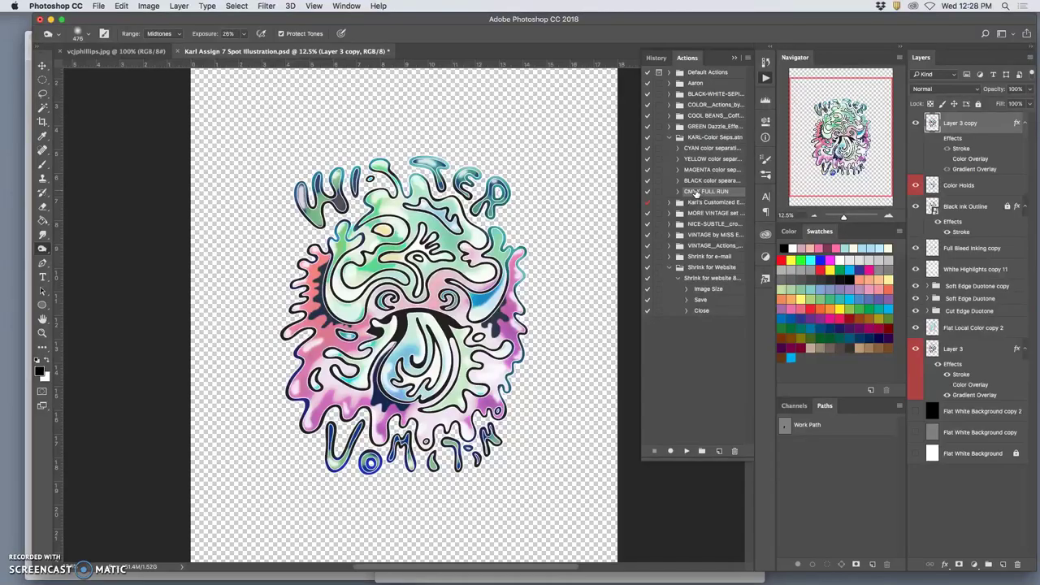
click(696, 193)
click(678, 192)
mouse_move(695, 340)
mouse_down()
mouse_move(704, 367)
mouse_move(704, 353)
mouse_move(688, 370)
mouse_up()
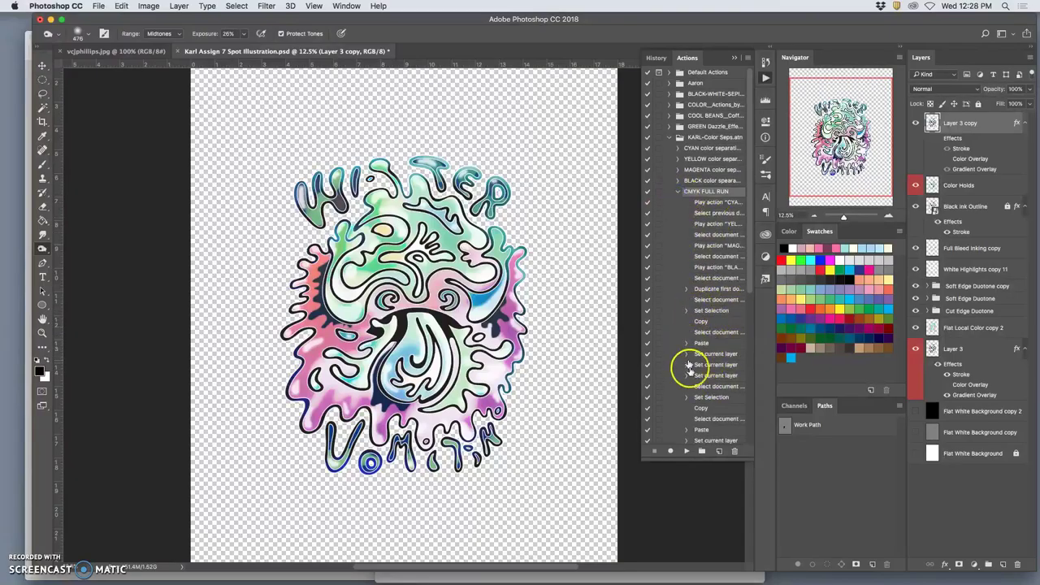
click(679, 193)
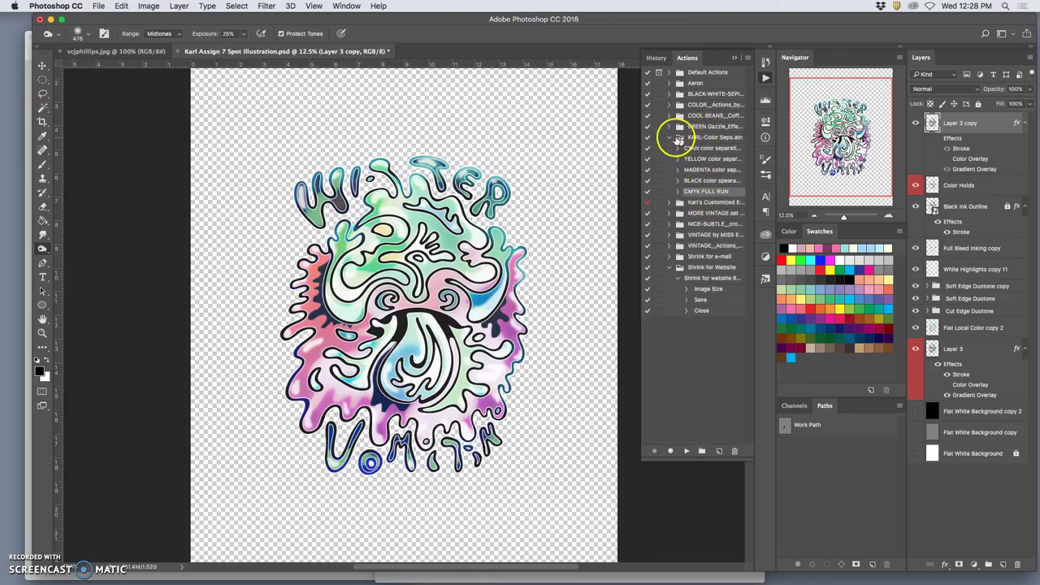
Play the CMYK FULL RUN action, accepting Merge at both mode-change prompts to produce the CYAN, YELLOW and MAGENTA dot layers.
click(687, 452)
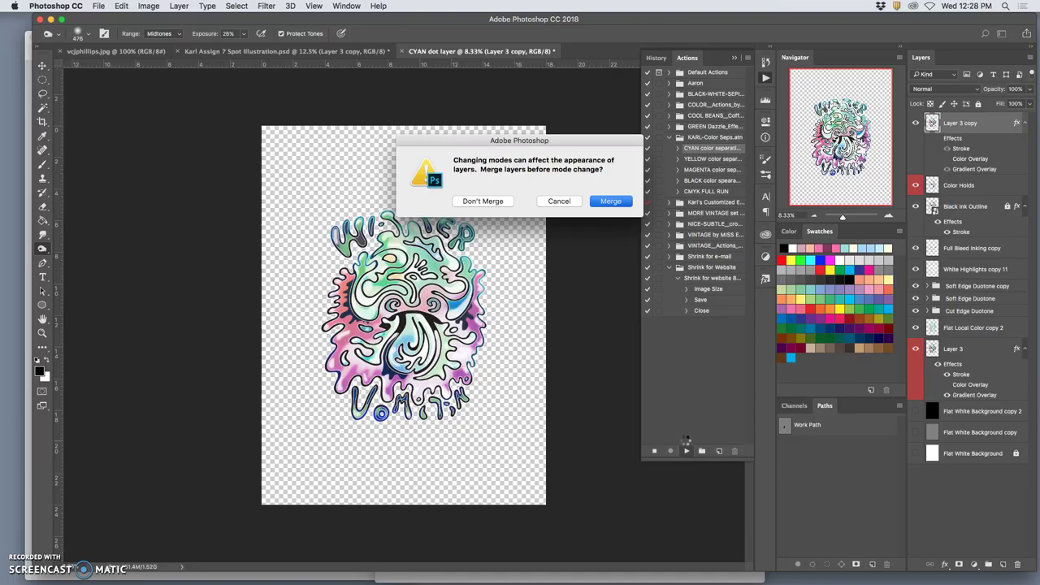
key(Return)
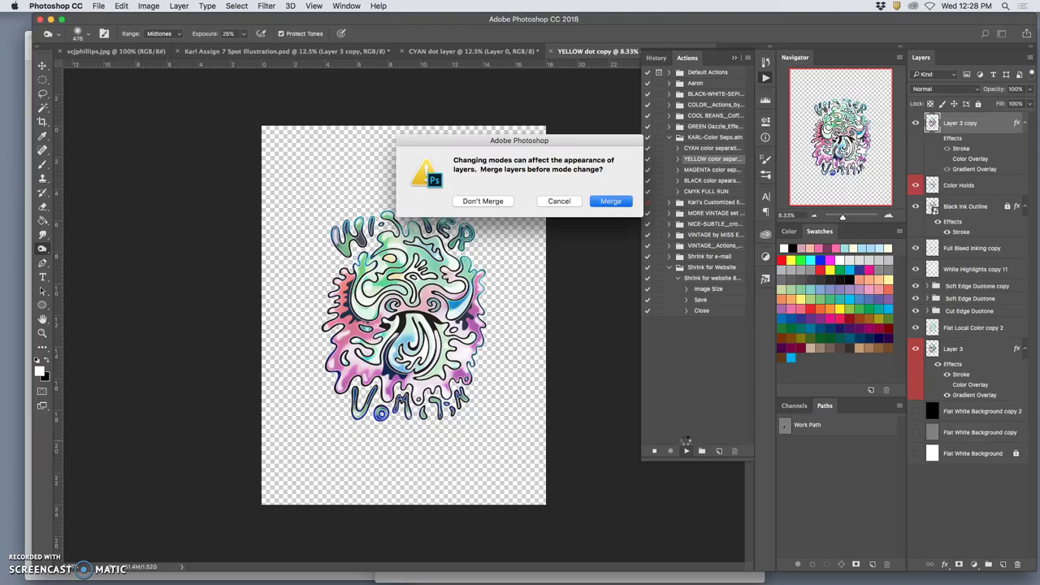
key(Return)
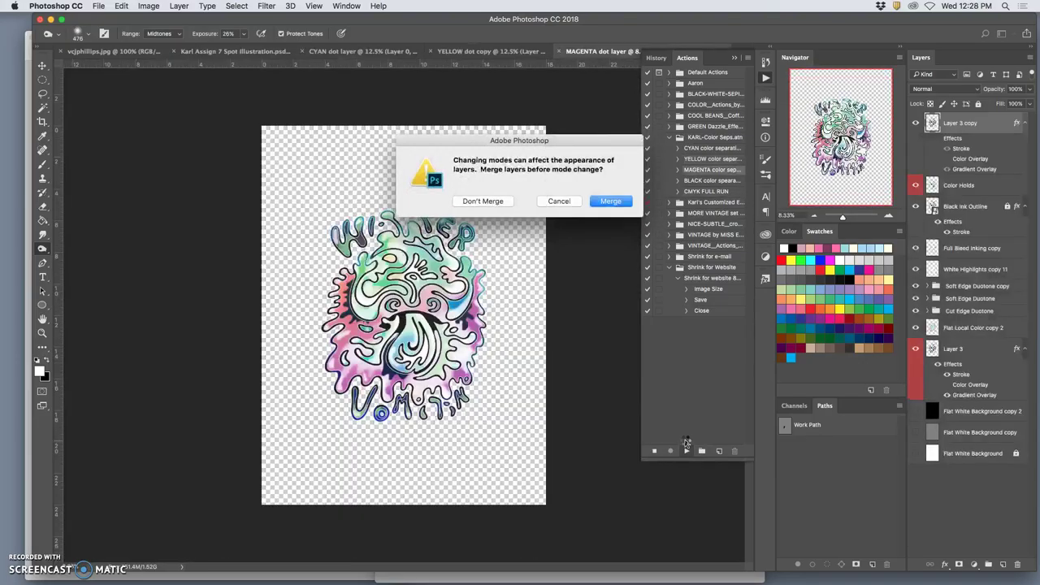